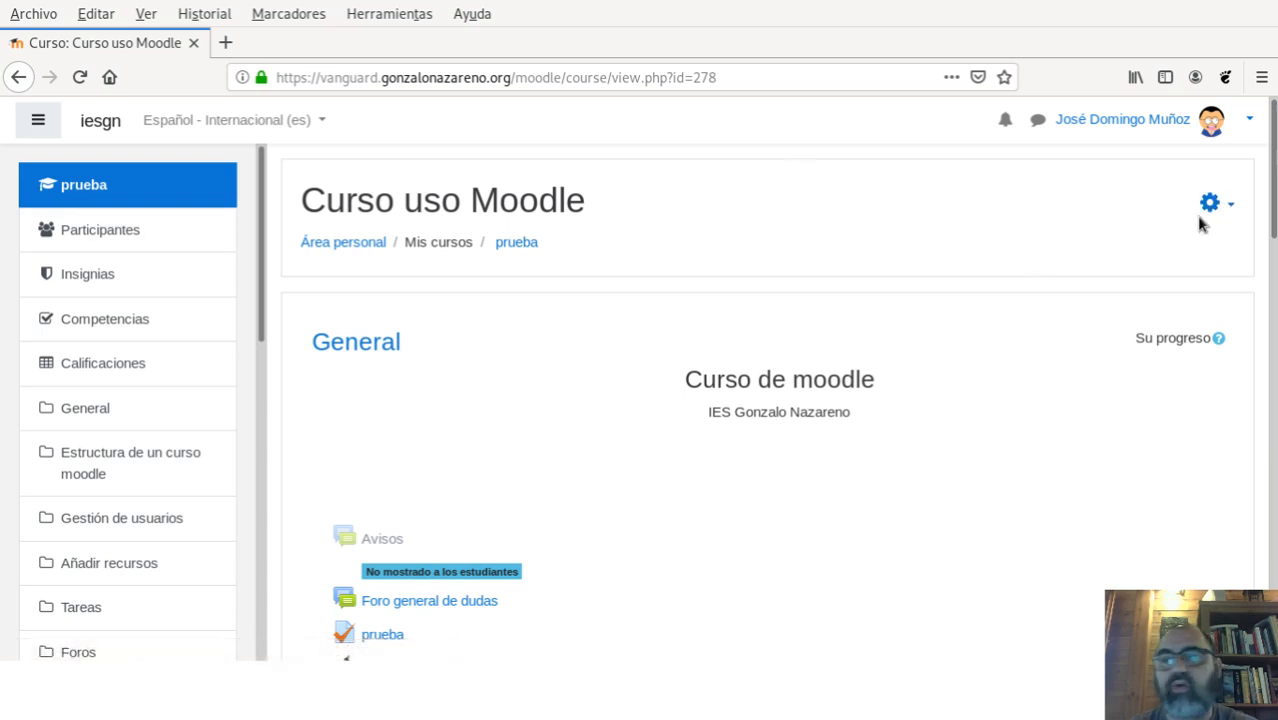
# Open the course's question bank from the full course administration and display its question categories
pyautogui.click(1229, 204)
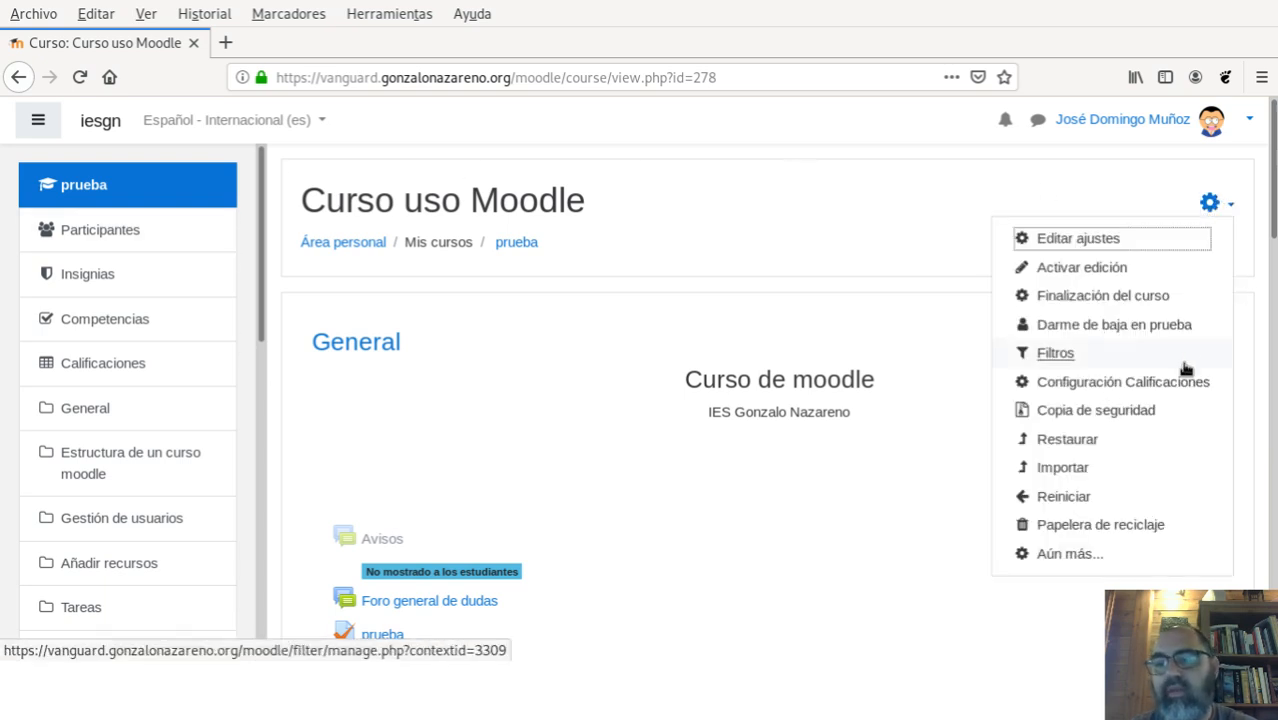
pyautogui.click(1066, 560)
pyautogui.scroll(-6, 810, 440)
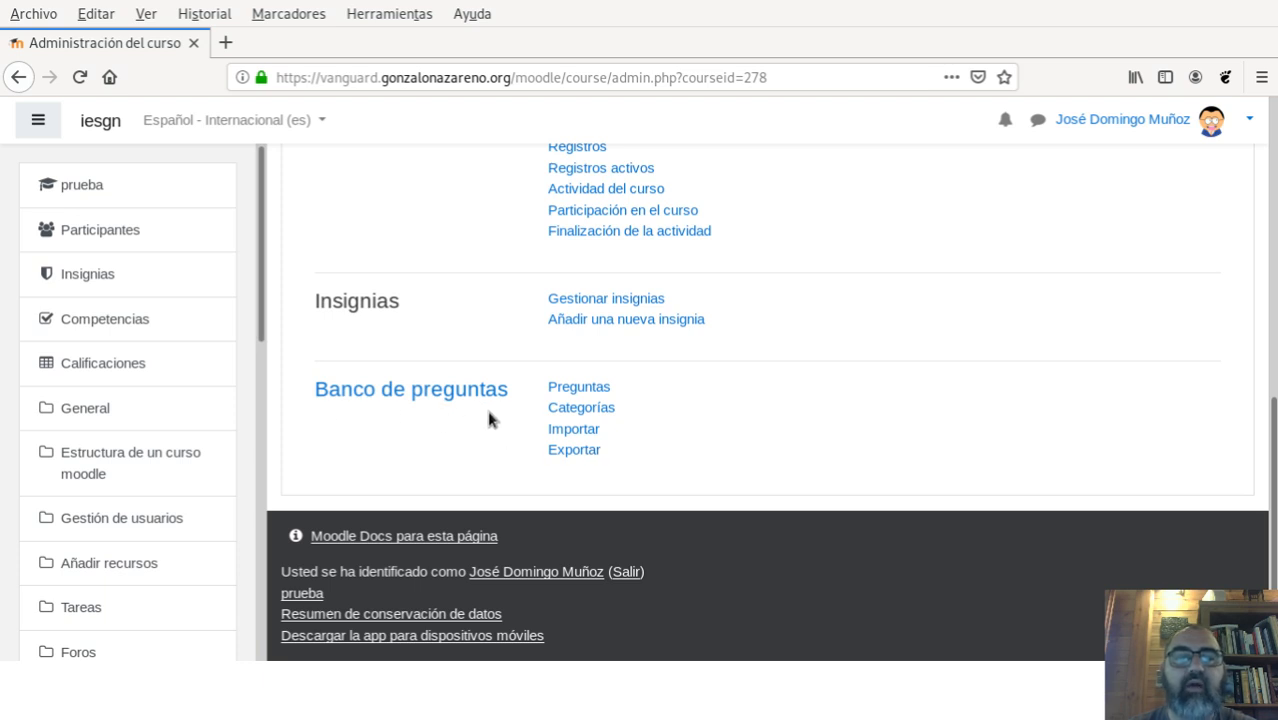
pyautogui.click(584, 389)
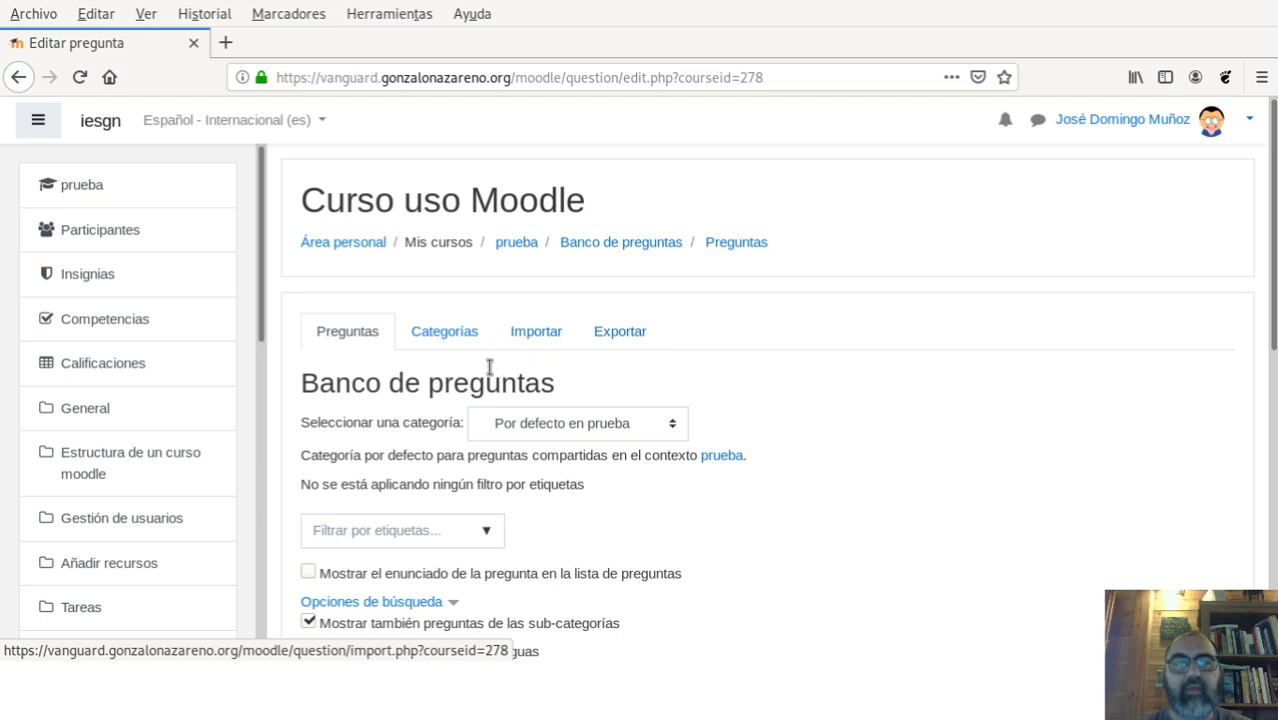
pyautogui.click(445, 338)
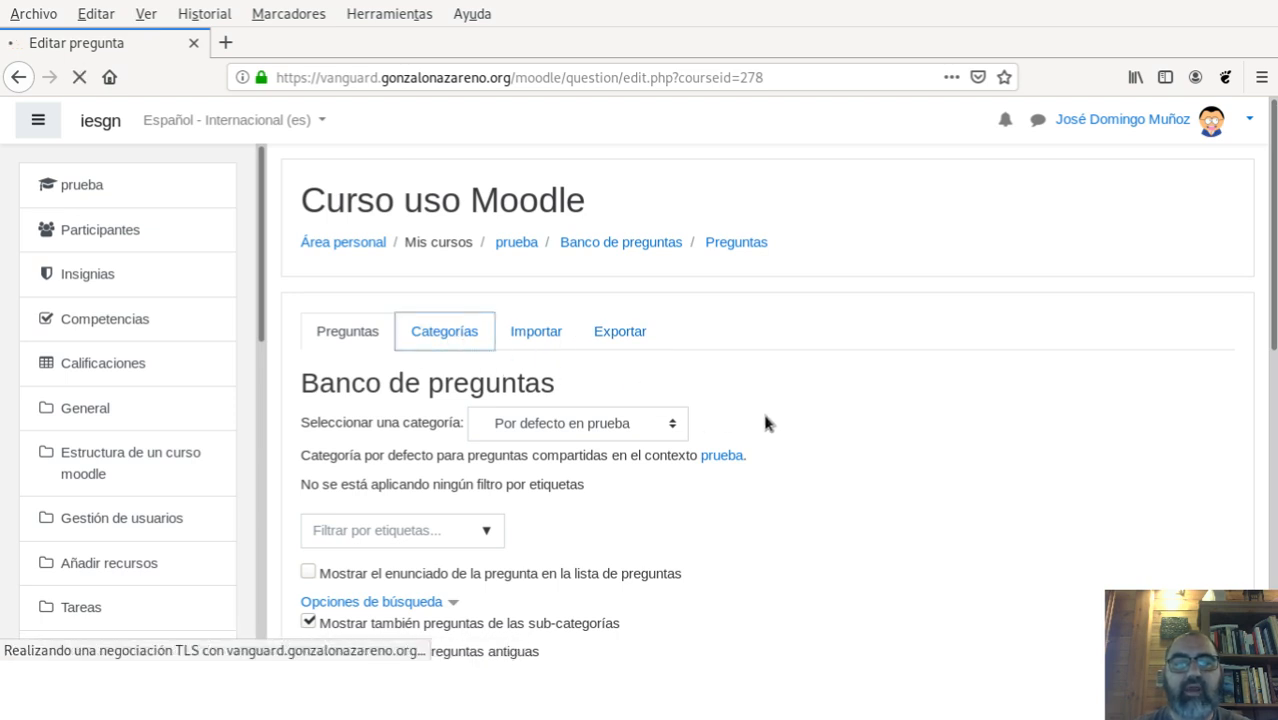
# Examine the question categories defined for the course, the Centro category and the Sistema context
pyautogui.scroll(-3, 800, 430)
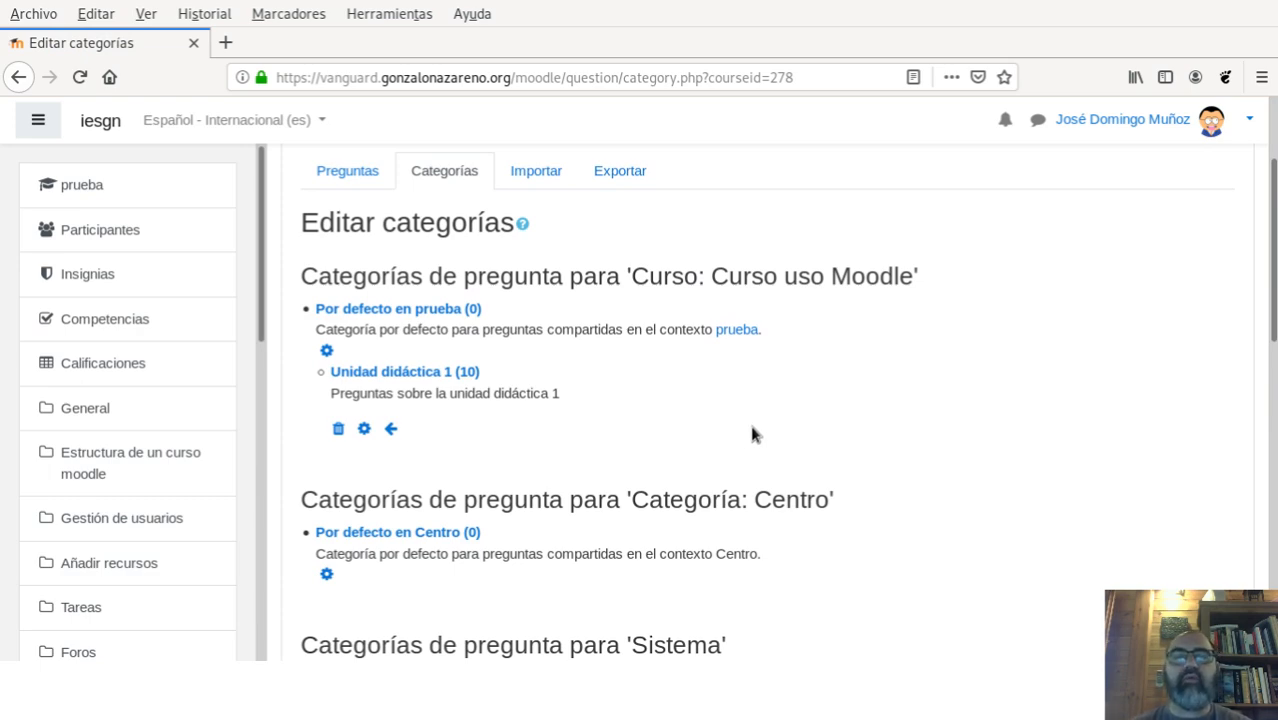
pyautogui.doubleClick(645, 271)
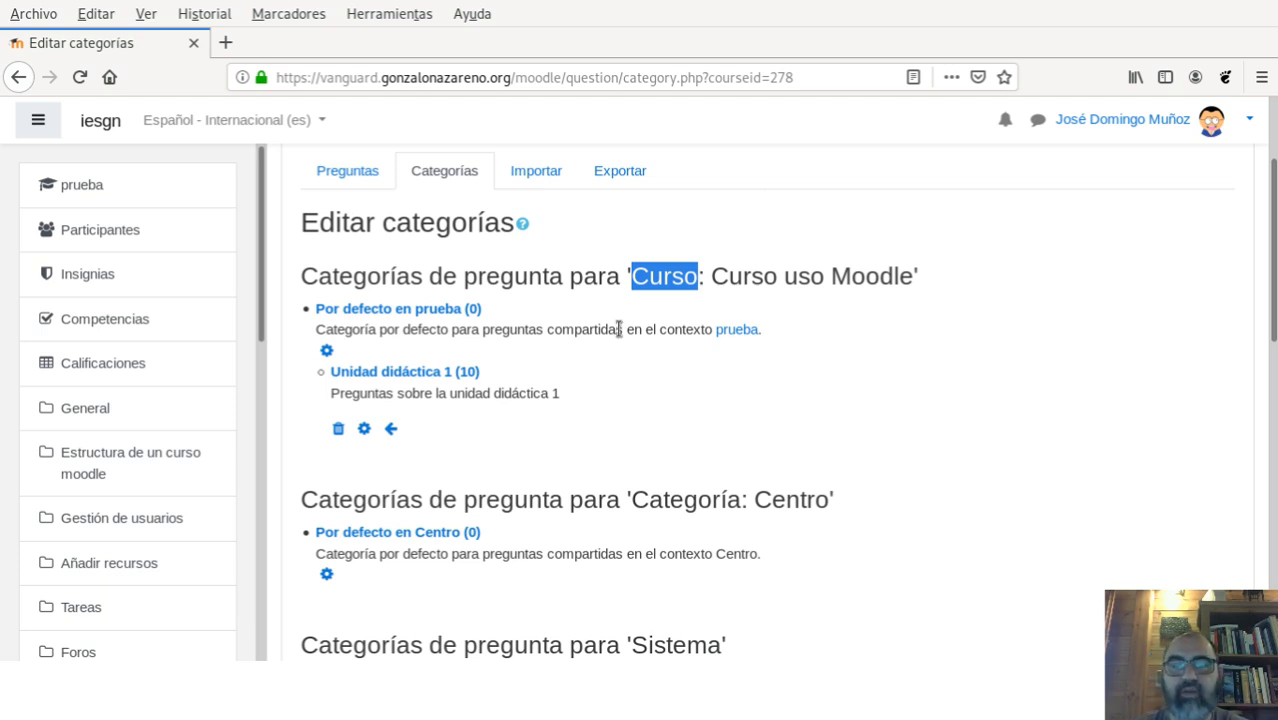
pyautogui.scroll(-1, 780, 350)
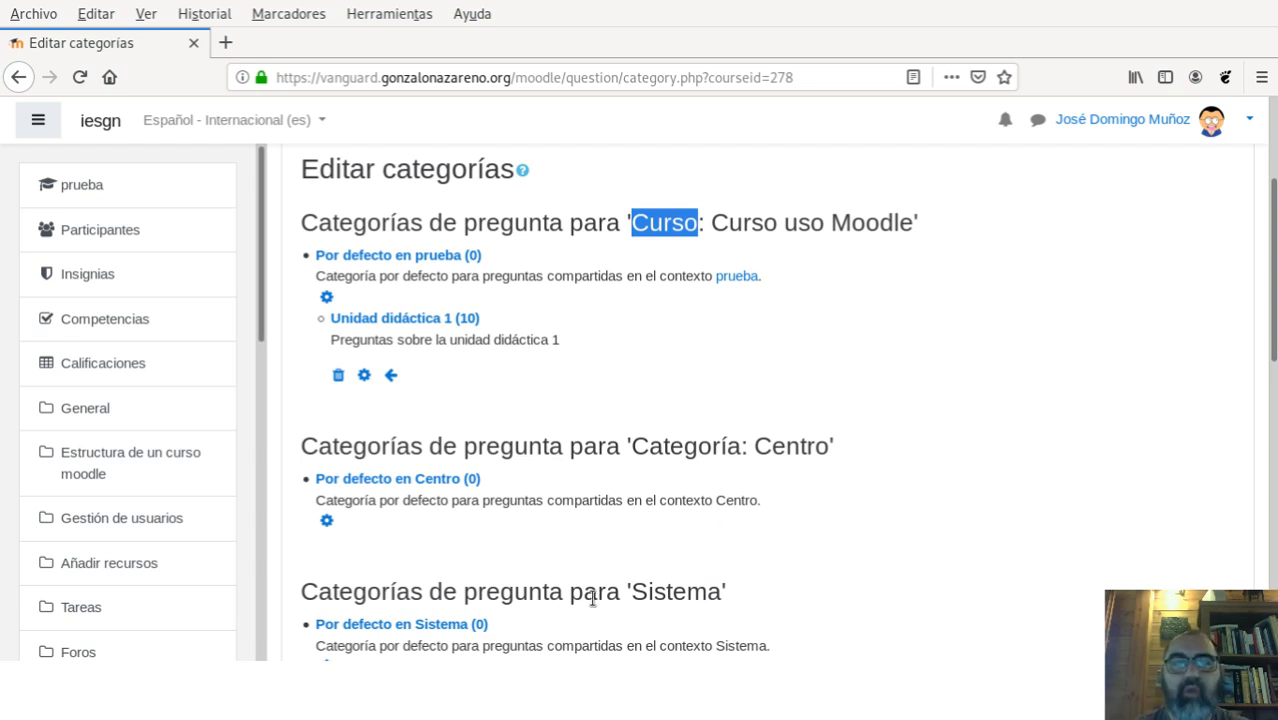
pyautogui.scroll(-2, 533, 499)
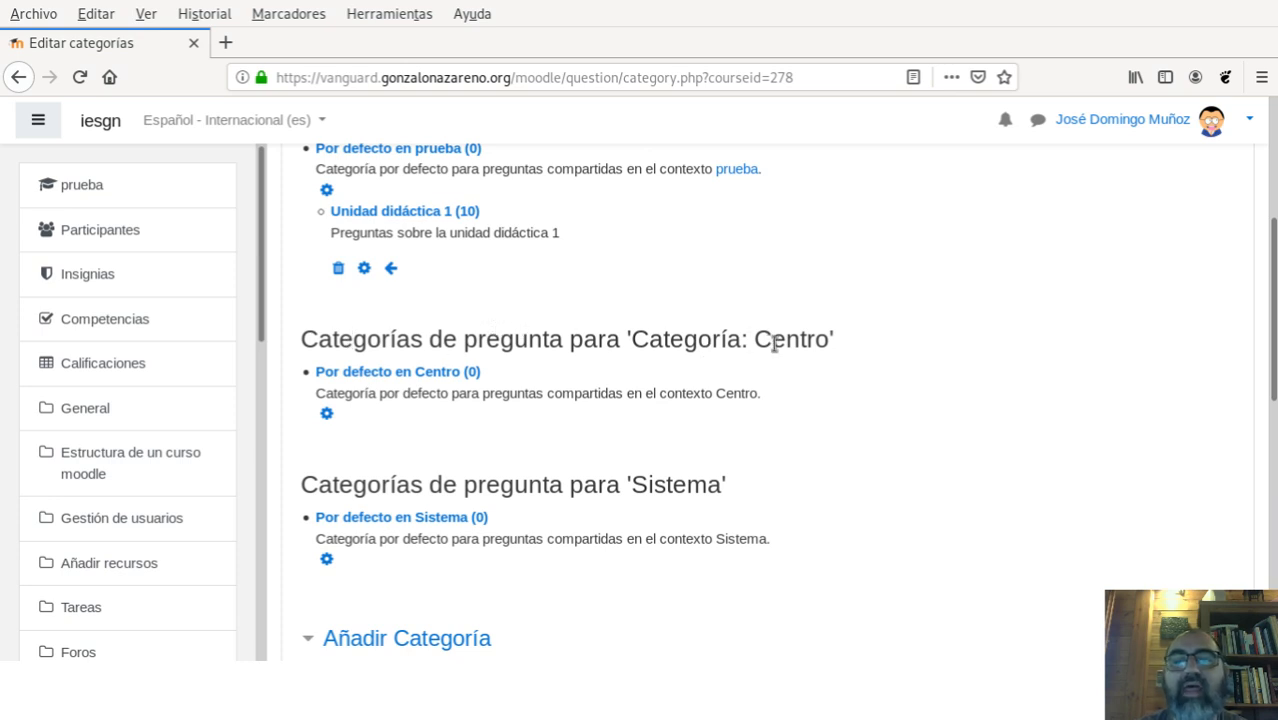
pyautogui.moveTo(755, 339); pyautogui.dragTo(830, 340)
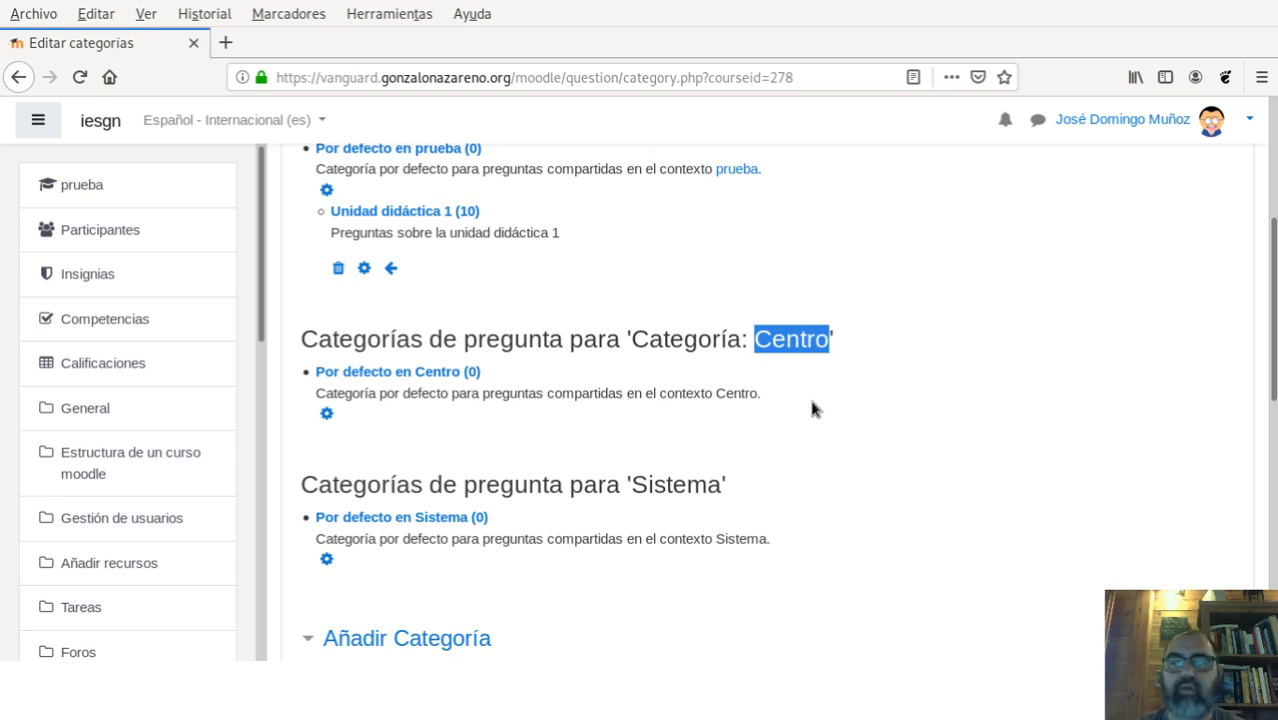
pyautogui.scroll(-1, 812, 403)
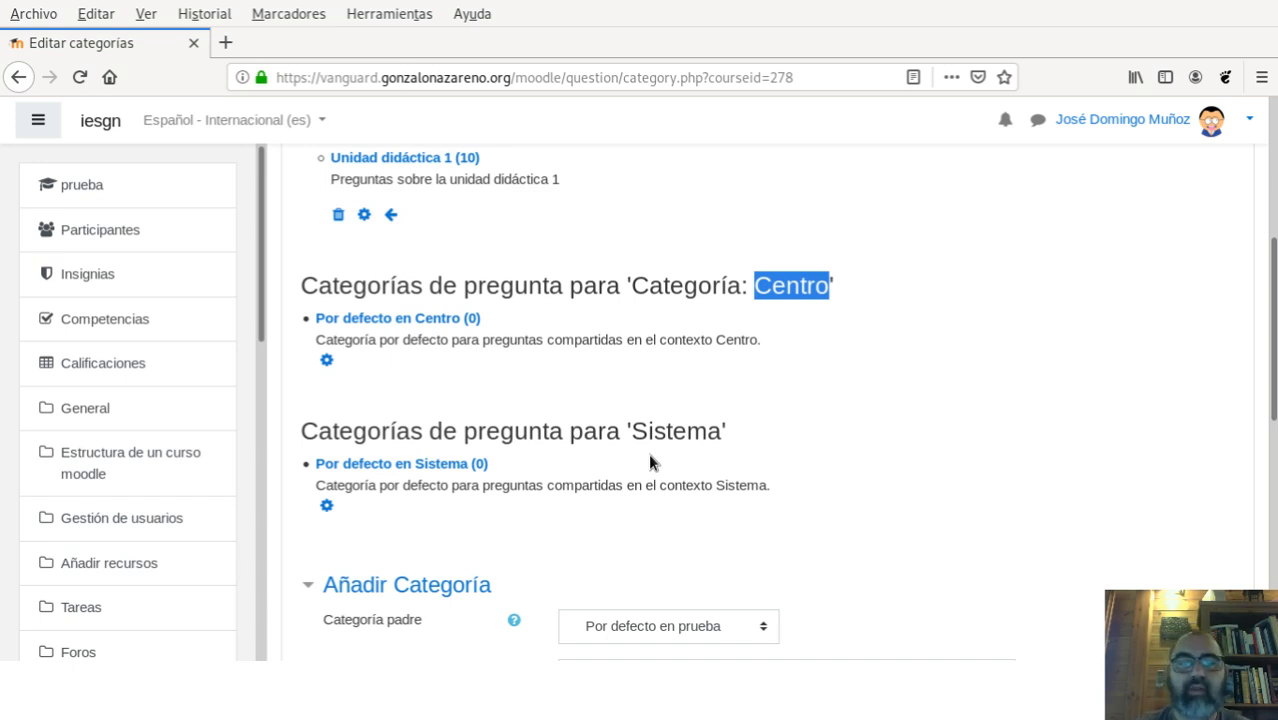
pyautogui.scroll(3, 646, 462)
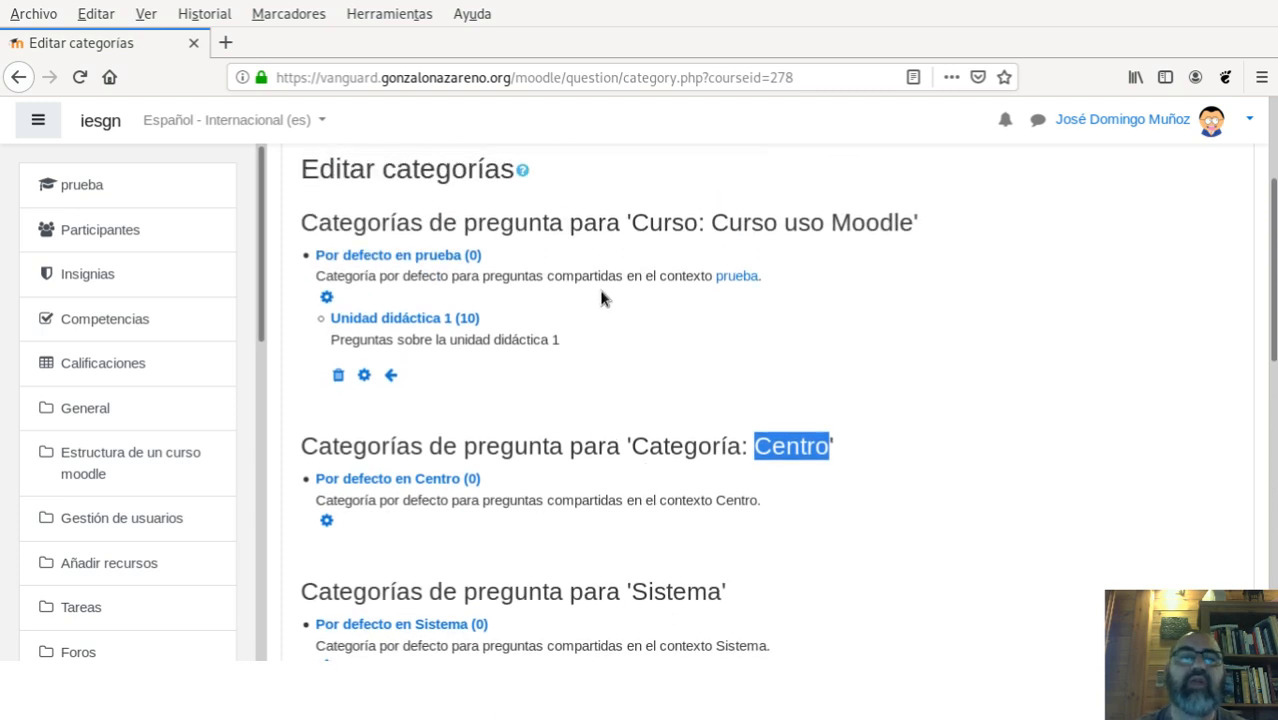
pyautogui.scroll(-1, 555, 480)
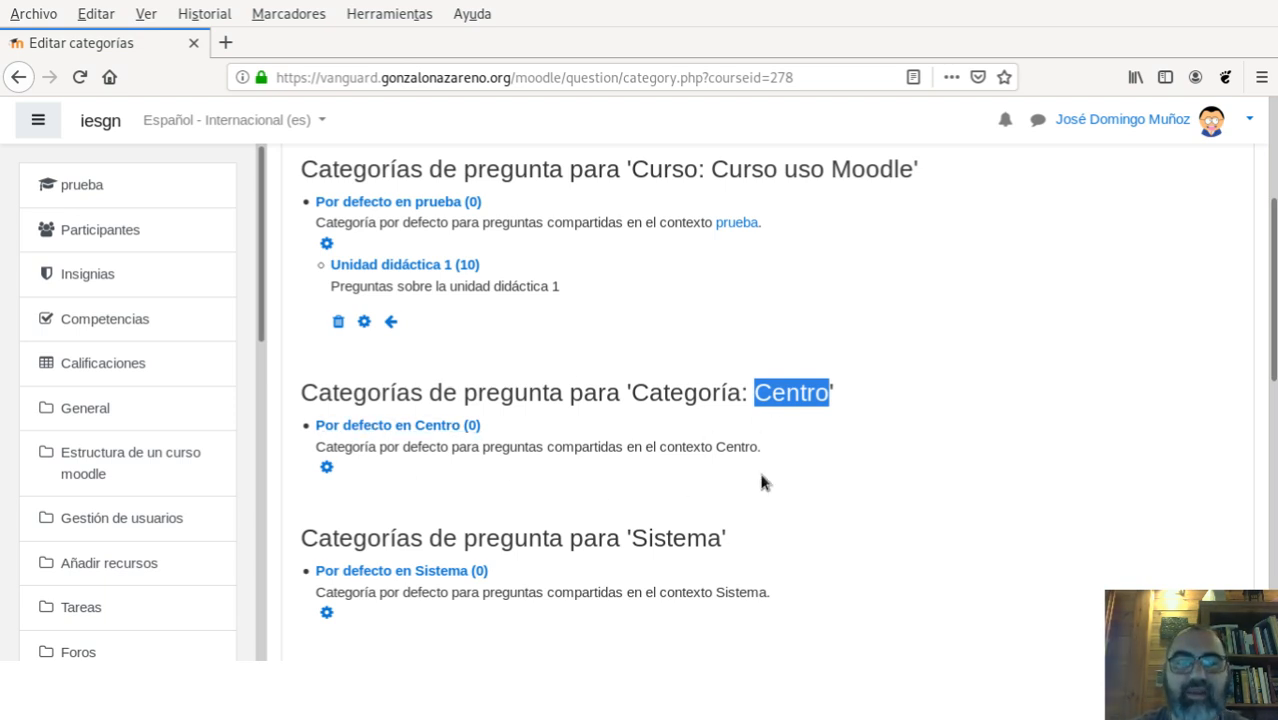
# Add a question category named "Unidad didáctica 2" under the parent "Por defecto en prueba", leaving its description empty
pyautogui.scroll(-4, 946, 451)
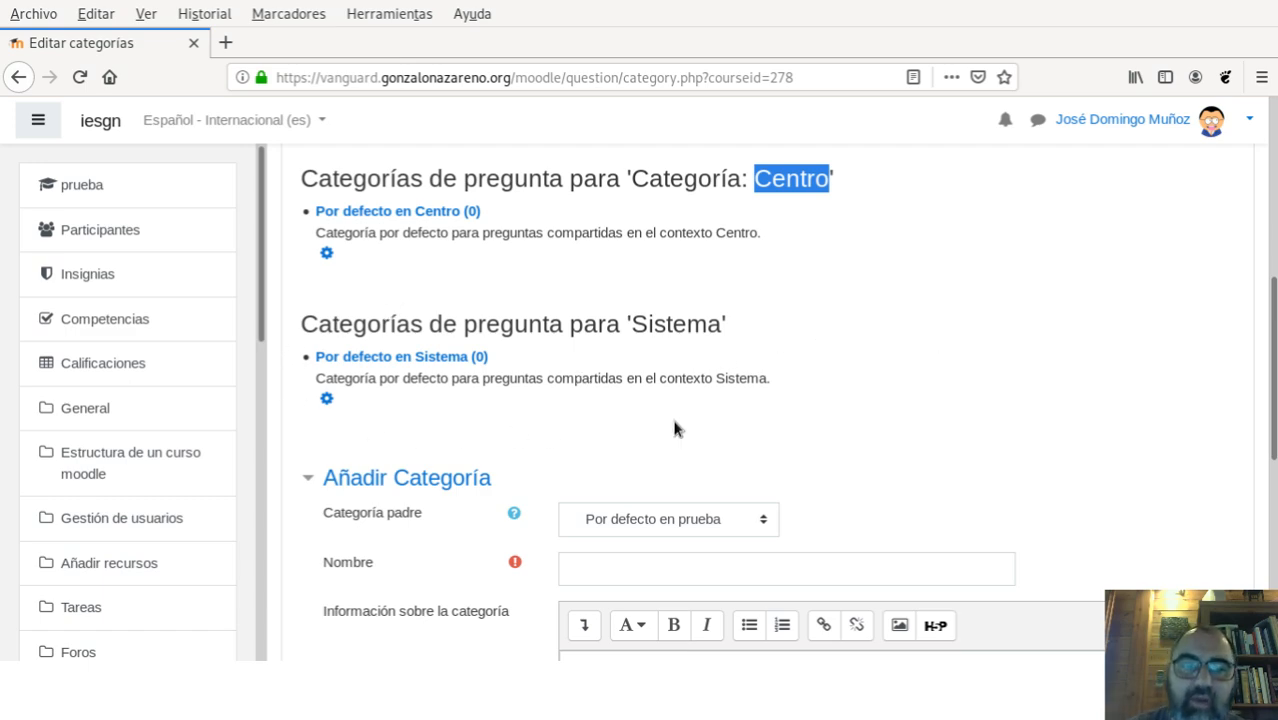
pyautogui.scroll(-2, 830, 457)
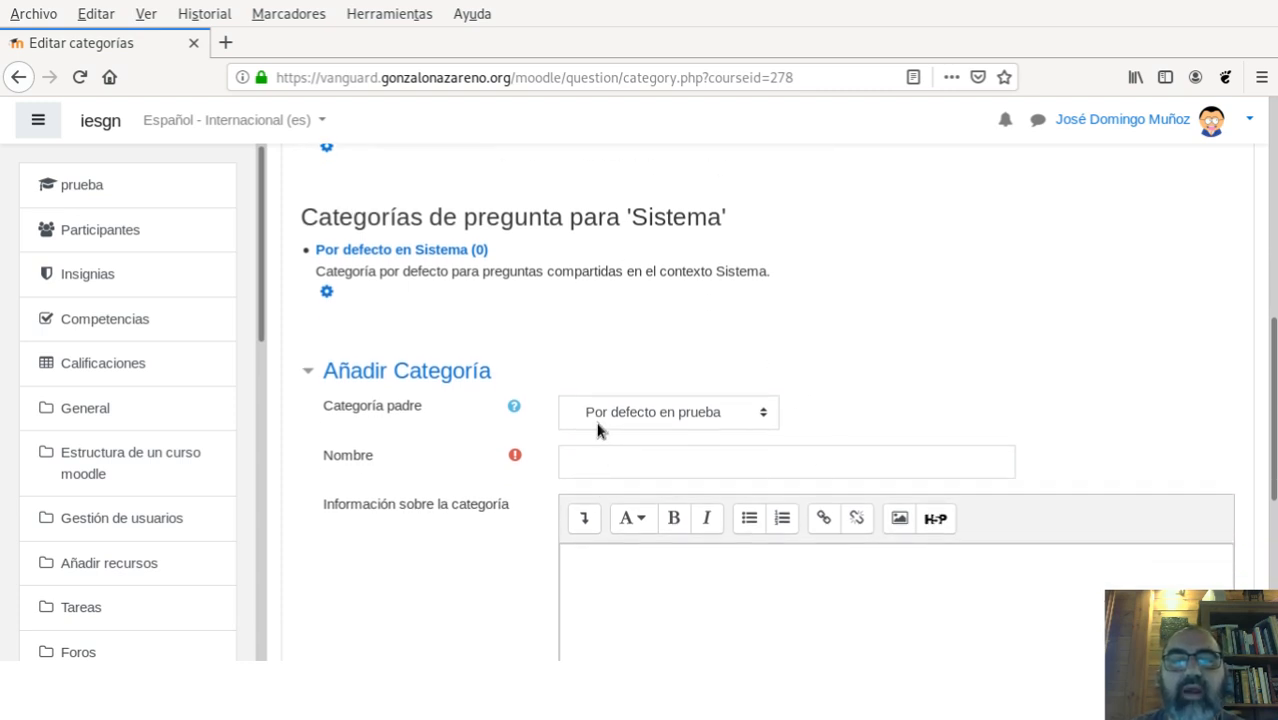
pyautogui.click(610, 466)
pyautogui.write('Unidad di')
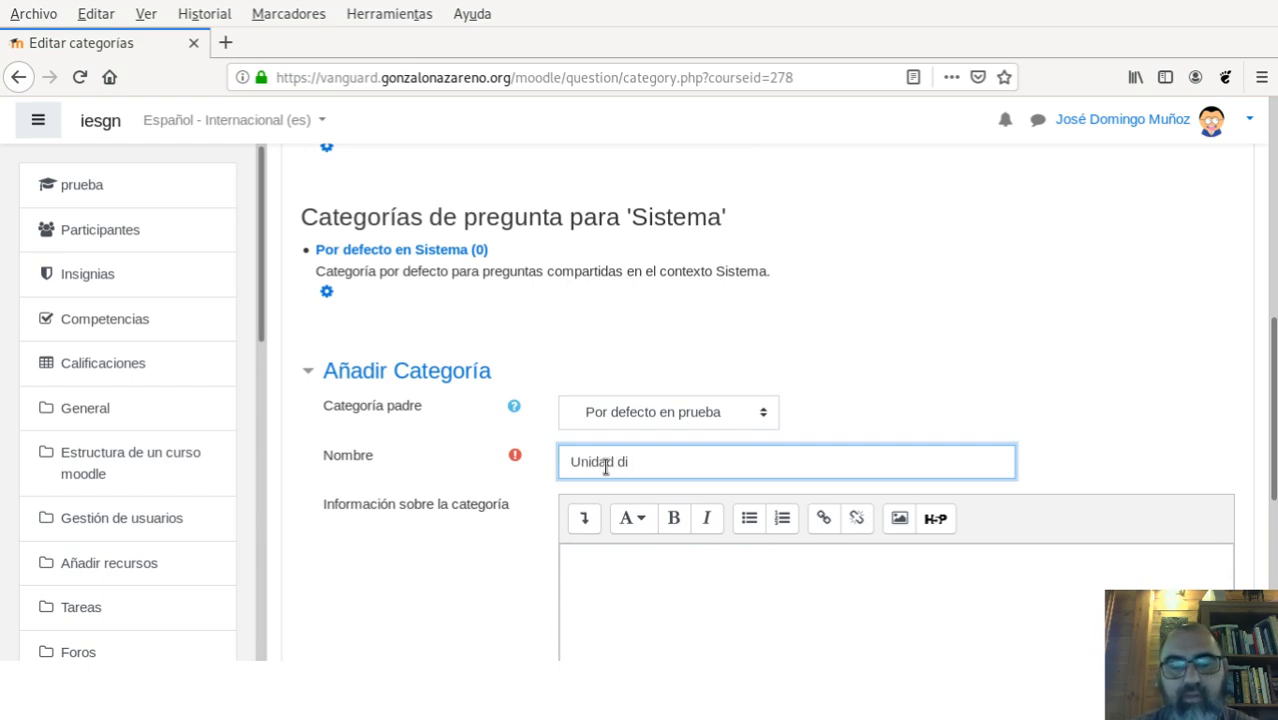
pyautogui.write('dáctica 2')
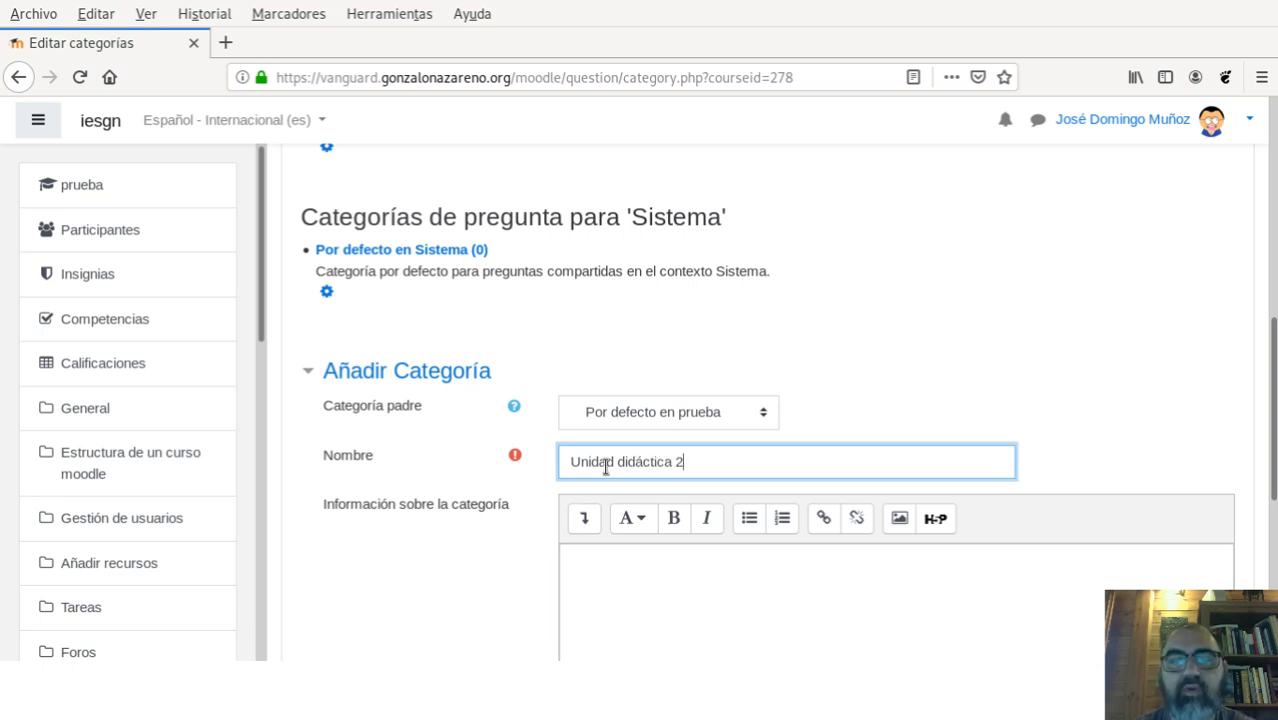
pyautogui.click(672, 594)
pyautogui.scroll(-1, 650, 580)
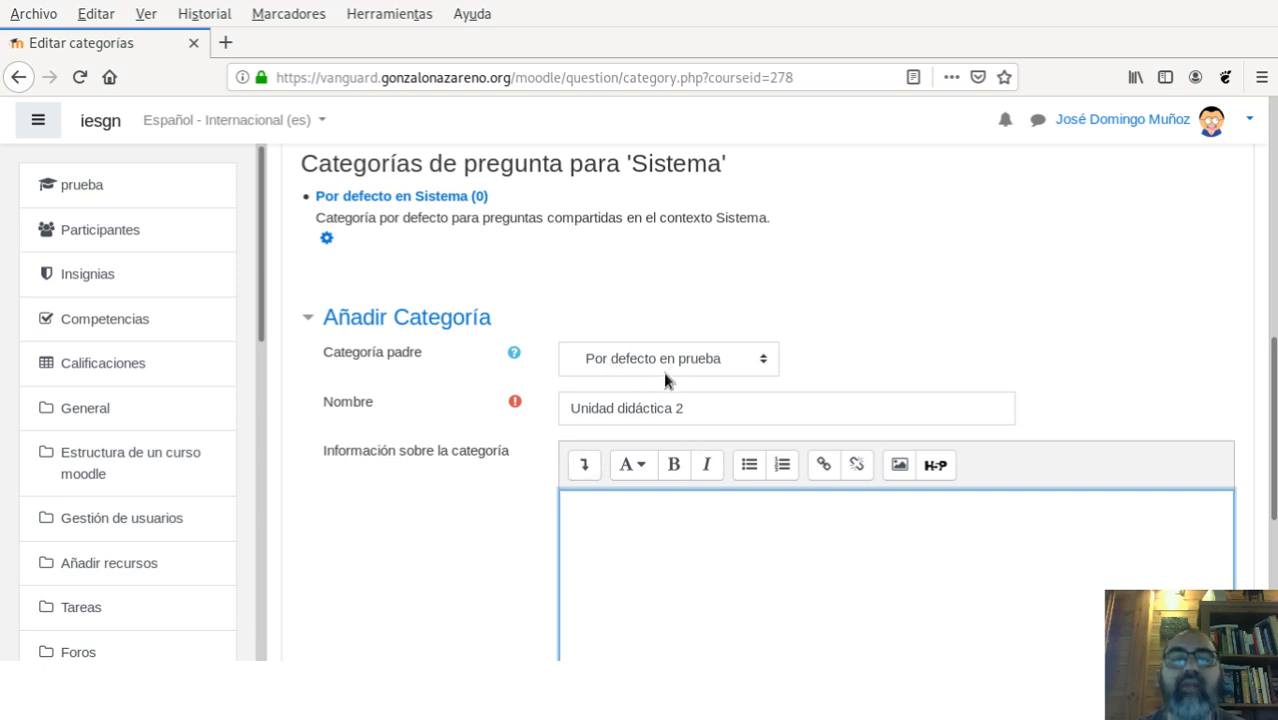
pyautogui.scroll(-5, 847, 450)
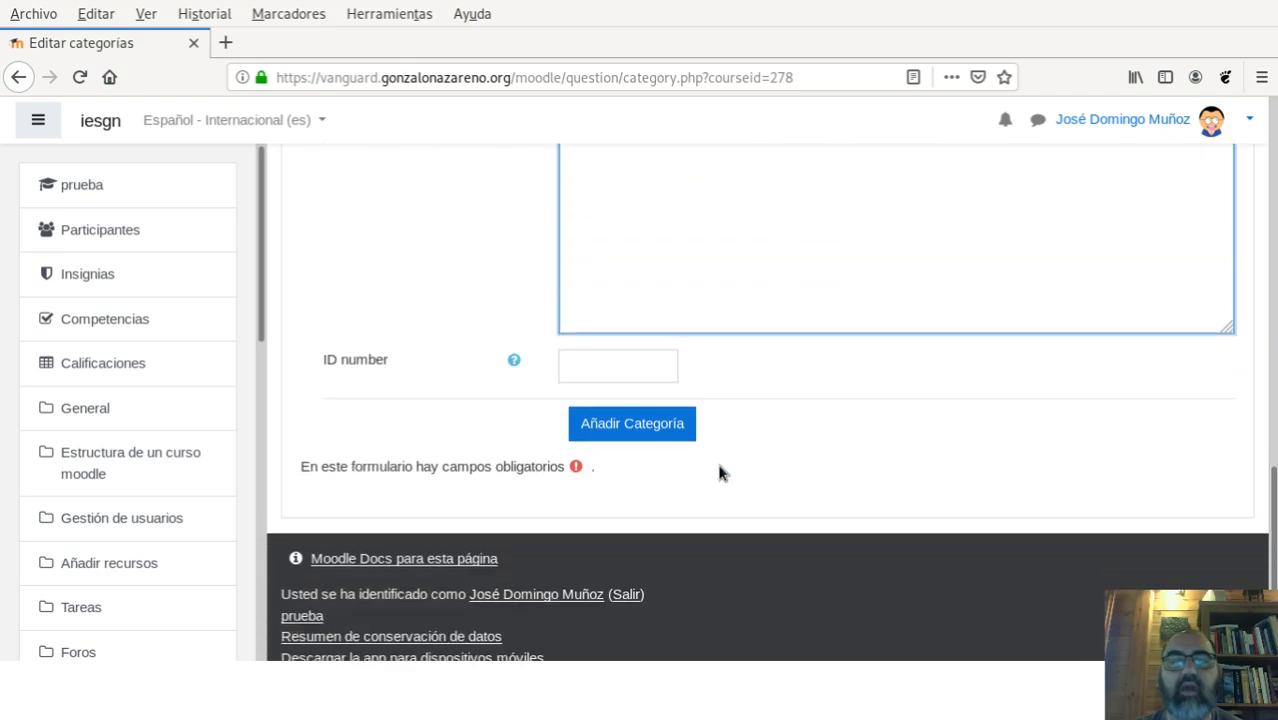
pyautogui.click(626, 402)
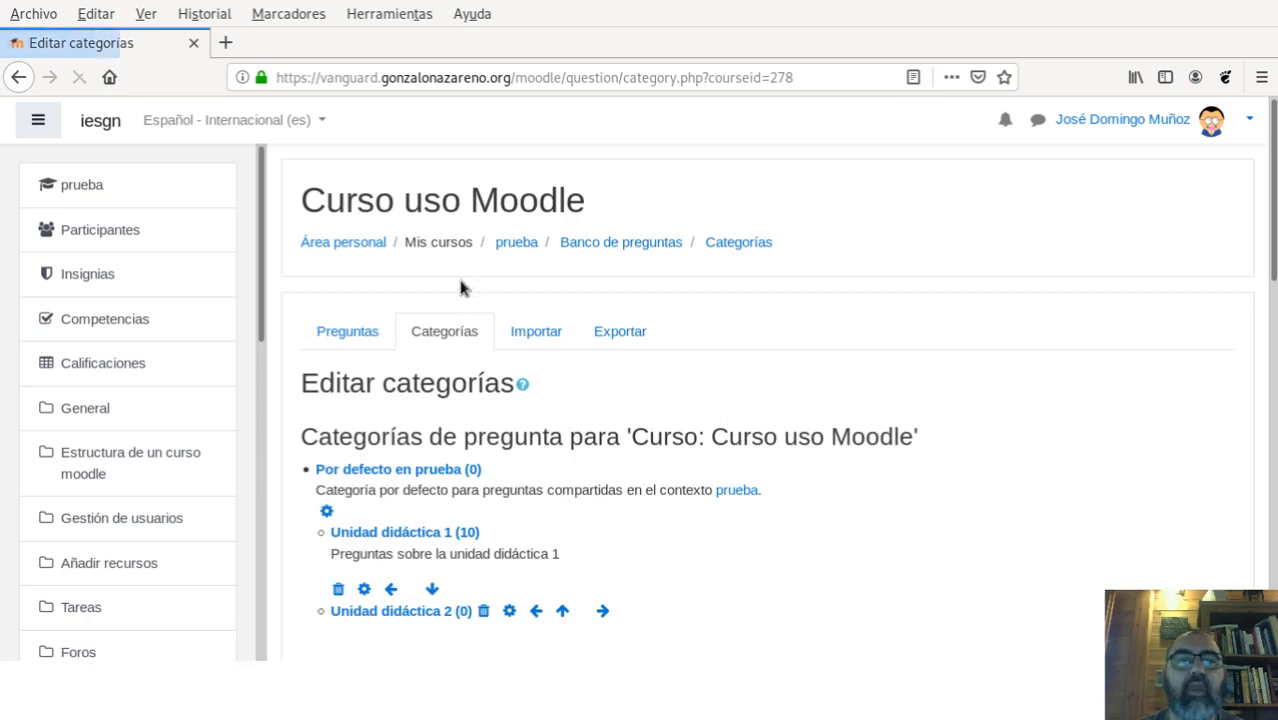
# Review the question bank's questions for "Por defecto en prueba", including its subcategories, along with the category selector and filter options
pyautogui.click(321, 331)
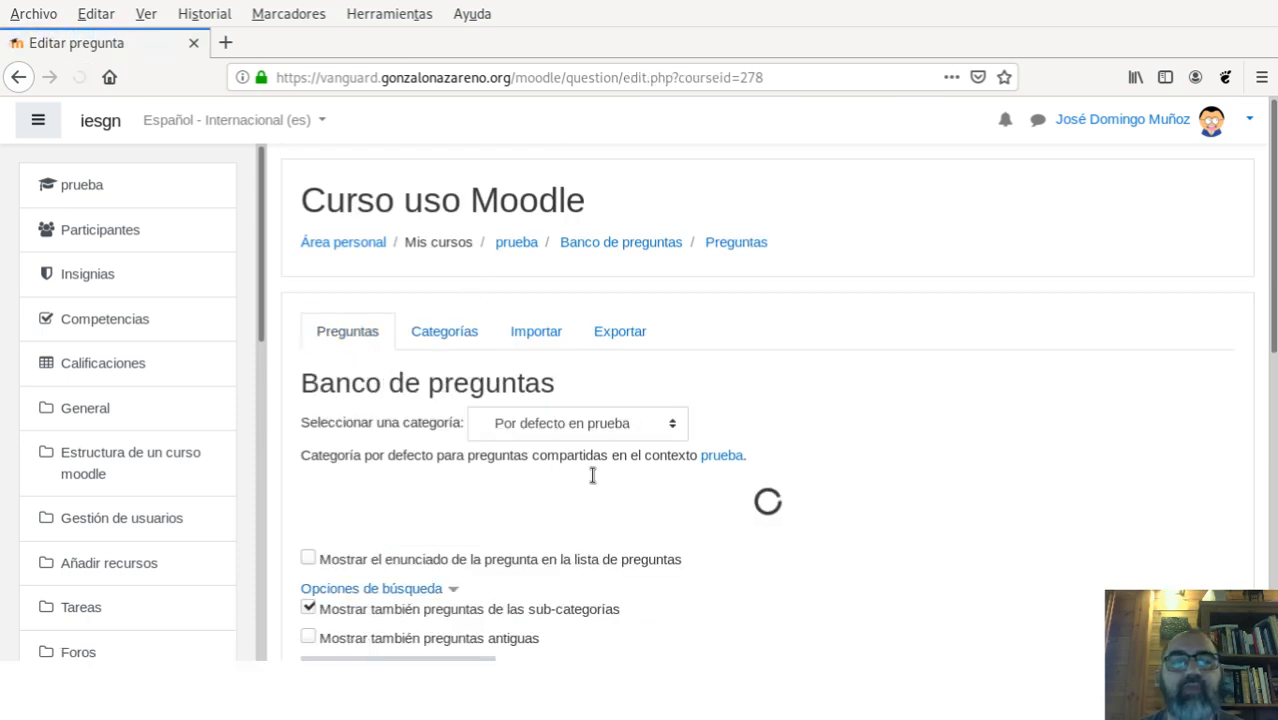
pyautogui.scroll(-3, 716, 428)
pyautogui.scroll(2, 537, 412)
pyautogui.click(666, 364)
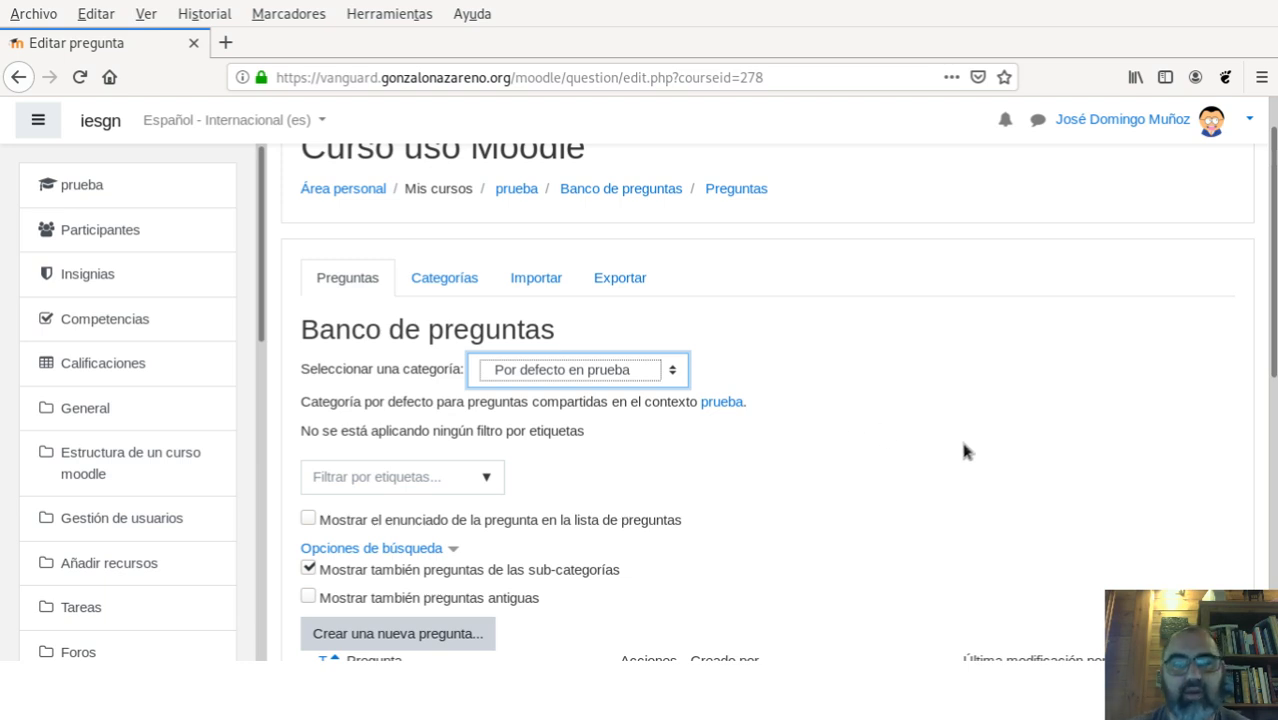
pyautogui.scroll(-5, 833, 476)
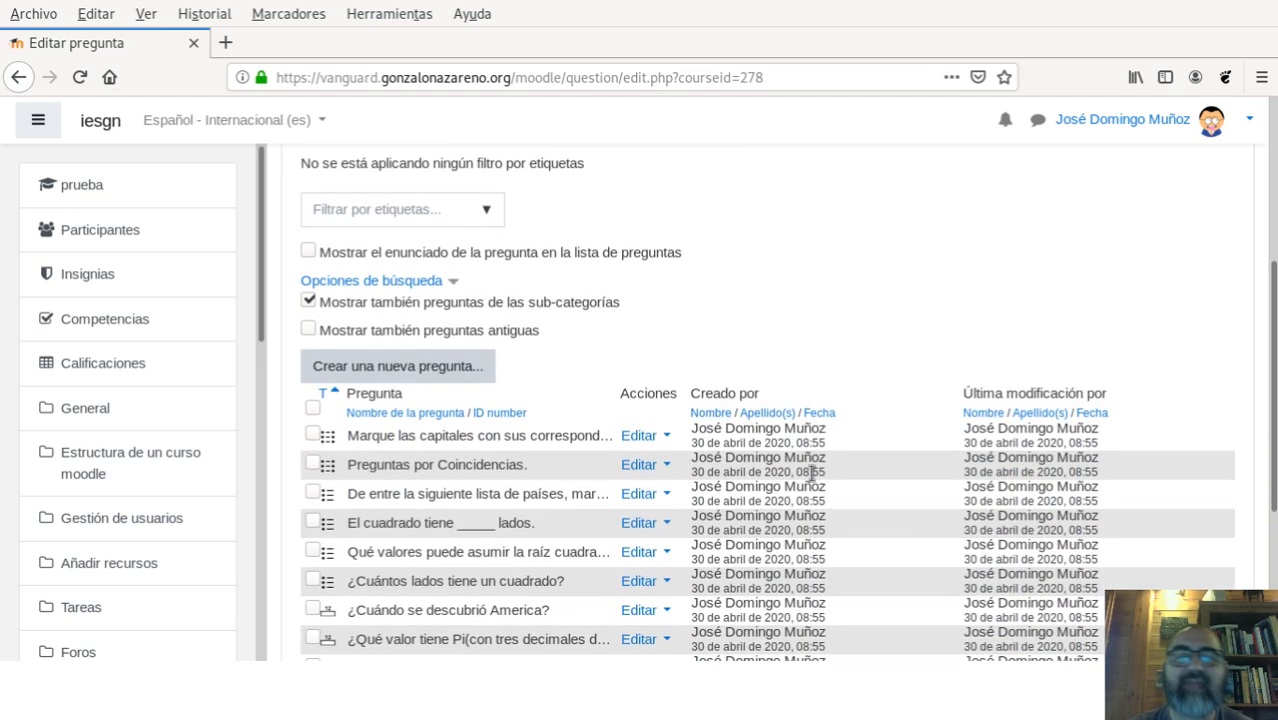
pyautogui.scroll(-1, 809, 476)
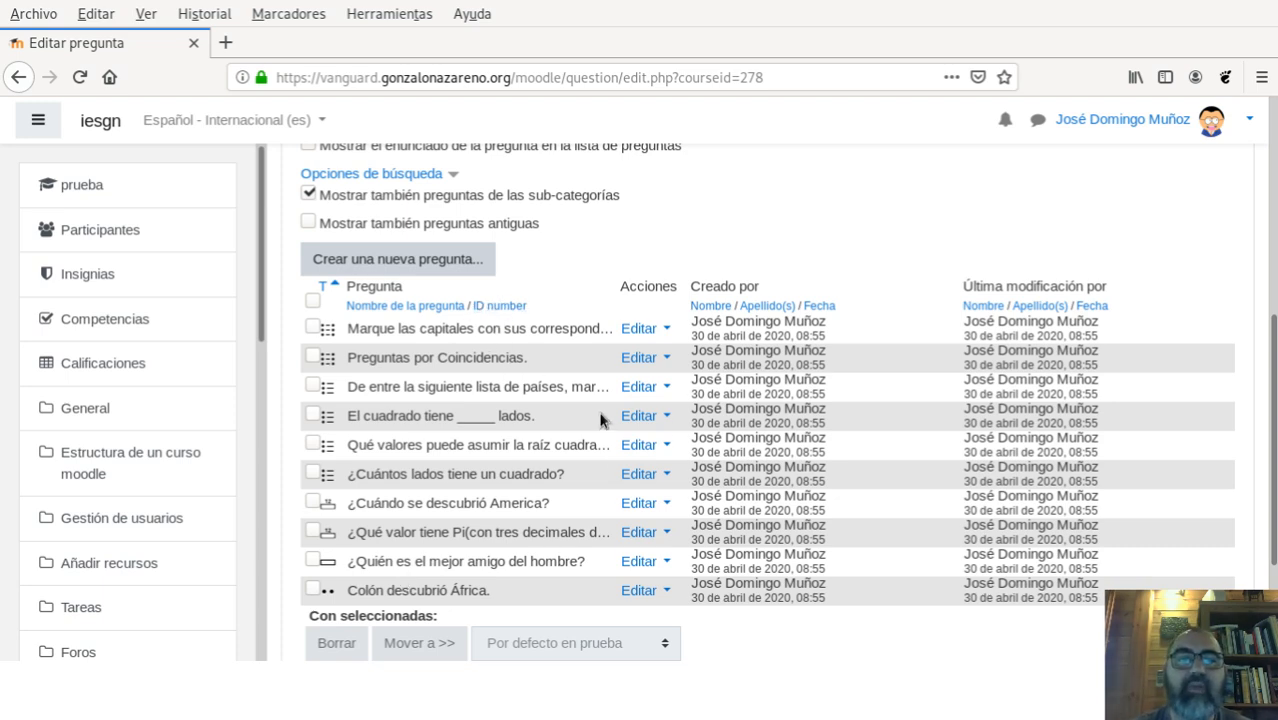
pyautogui.scroll(5, 601, 418)
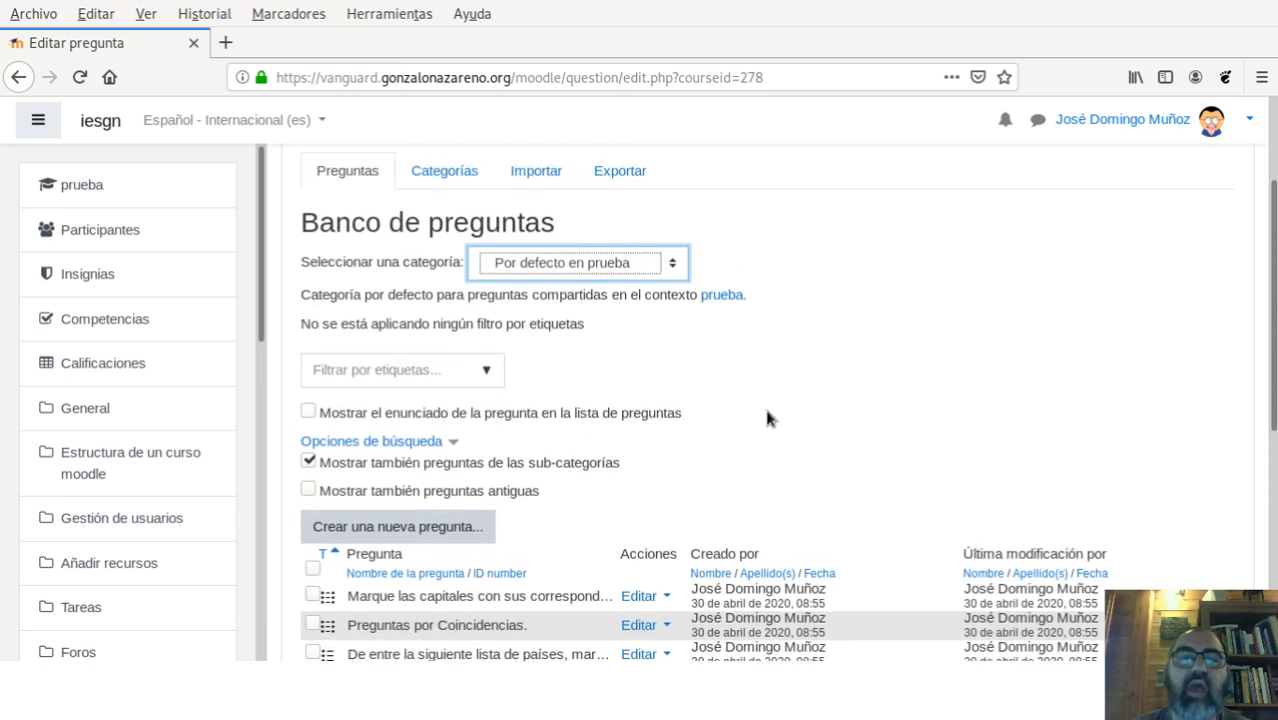
pyautogui.scroll(-8, 766, 416)
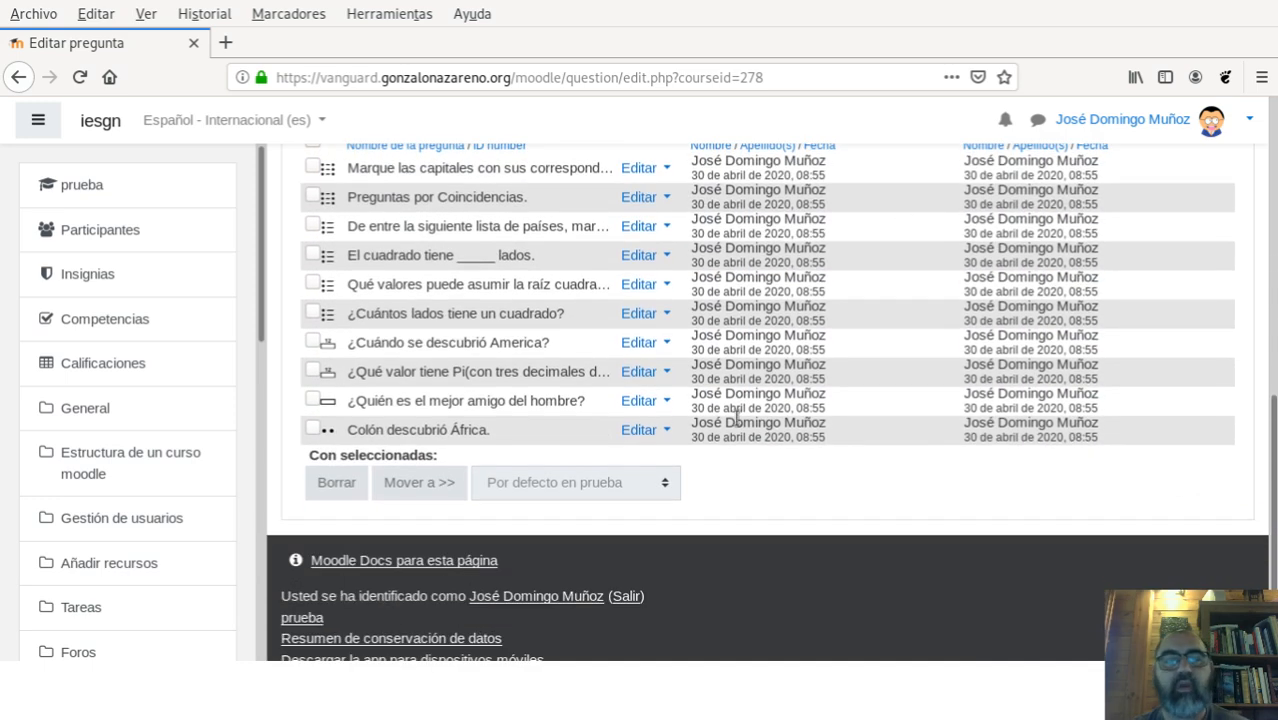
pyautogui.scroll(2, 736, 413)
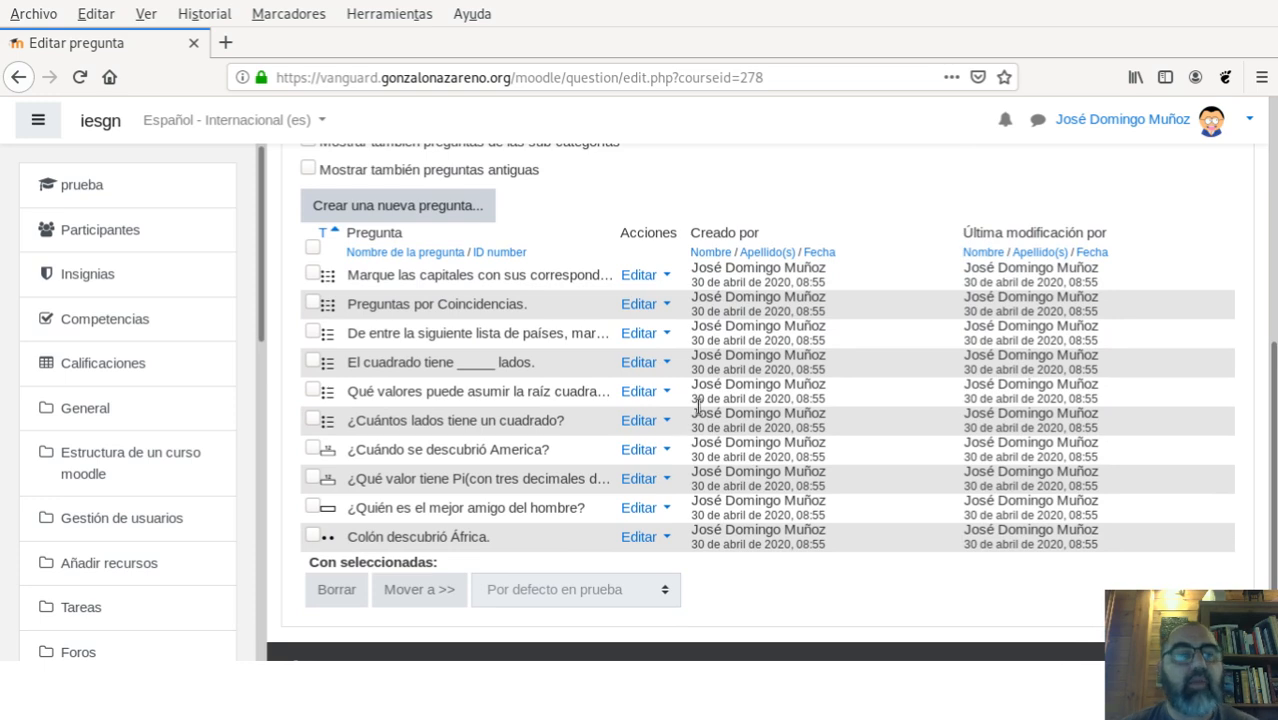
# Start creating a new question and look through the full list of available question types
pyautogui.click(416, 212)
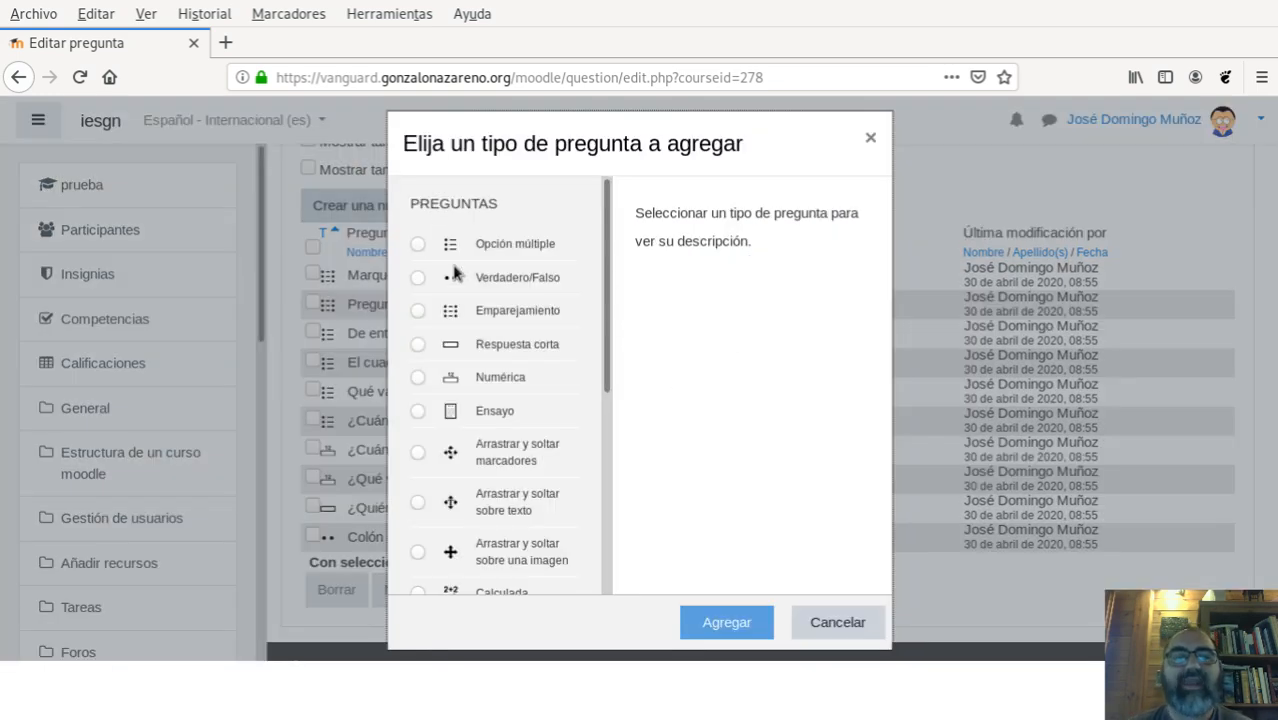
pyautogui.scroll(-3, 500, 495)
pyautogui.scroll(-1, 495, 505)
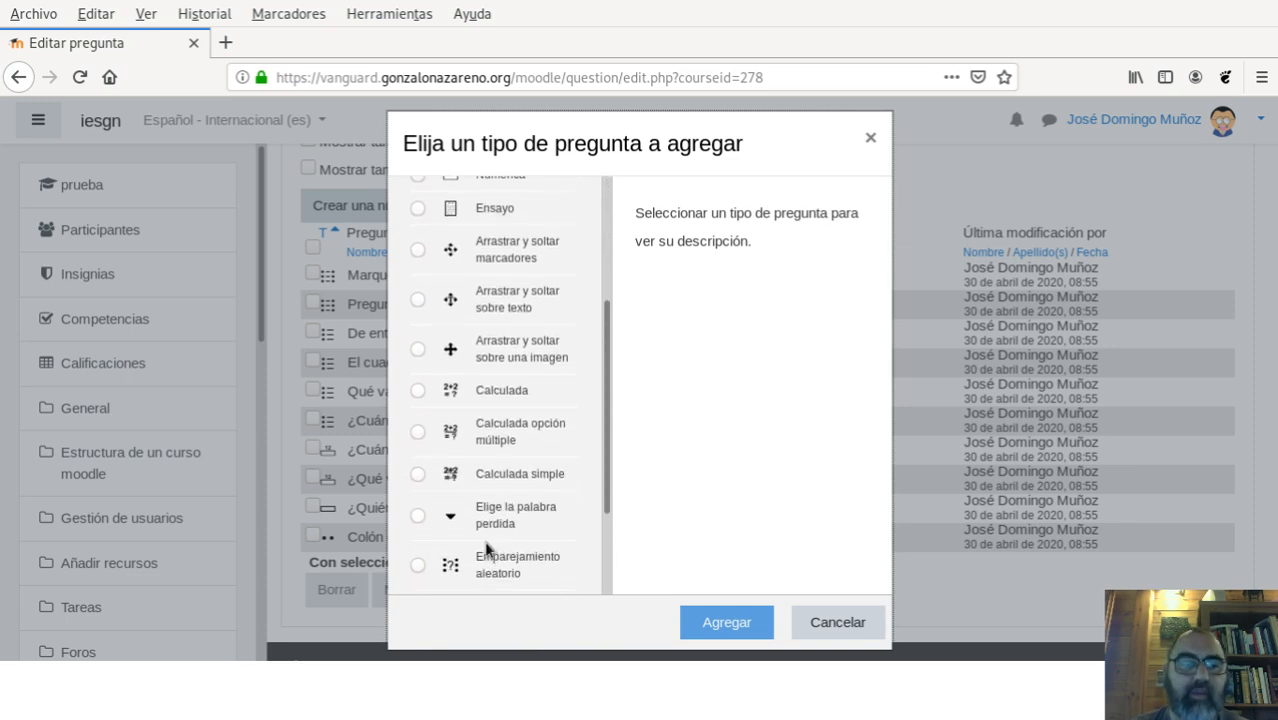
pyautogui.scroll(-1, 485, 570)
pyautogui.scroll(-1, 491, 572)
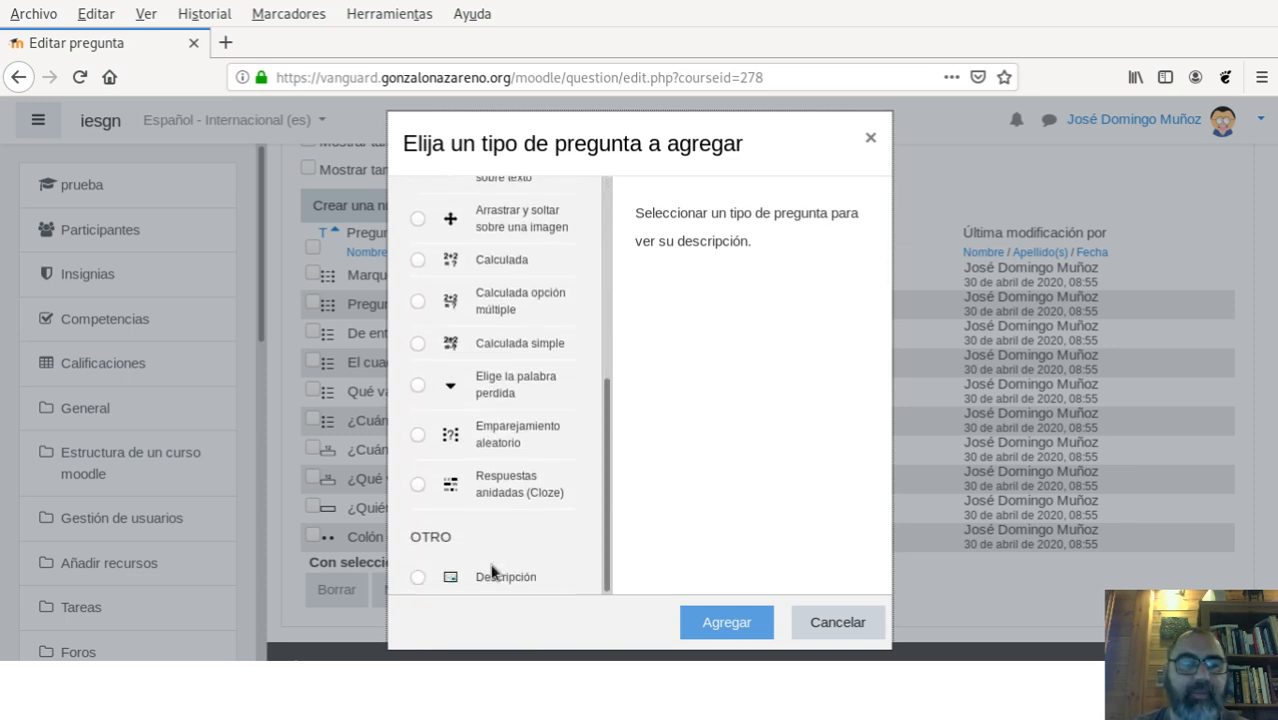
pyautogui.scroll(6, 499, 562)
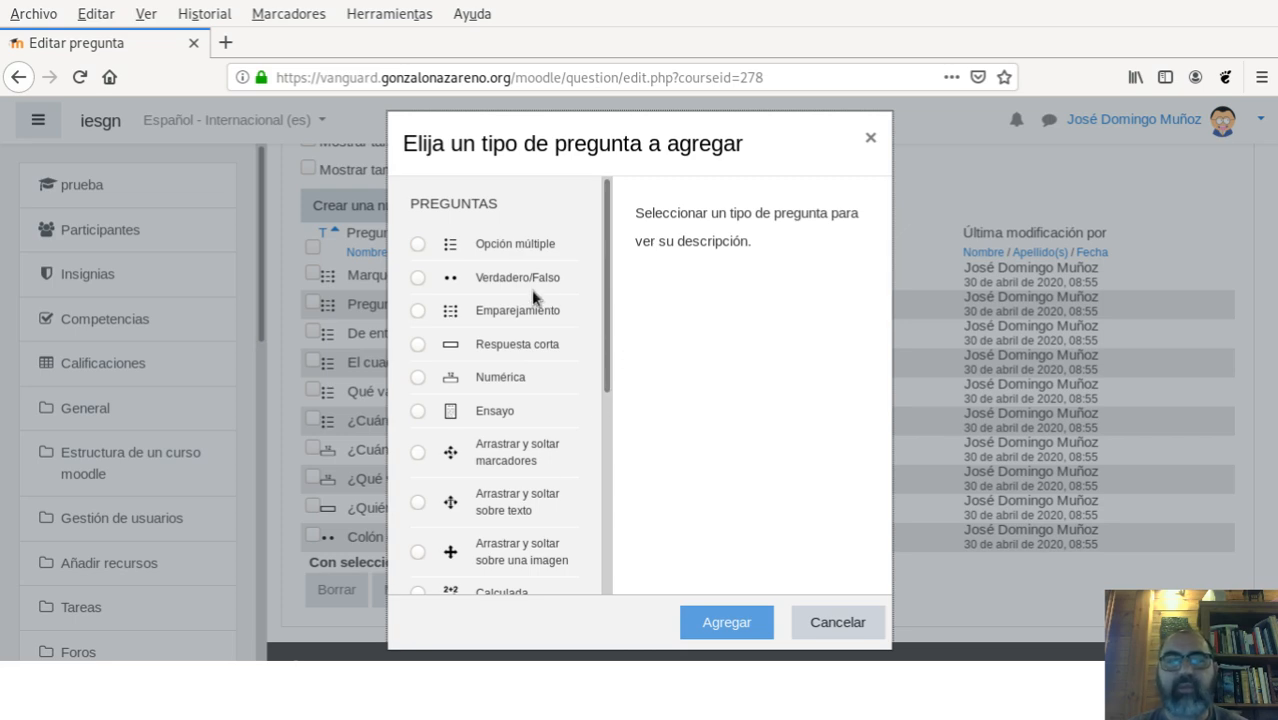
# Read the descriptions of the question types Opción múltiple, Verdadero/Falso, Emparejamiento and Ensayo, and look through the remaining types
pyautogui.click(418, 245)
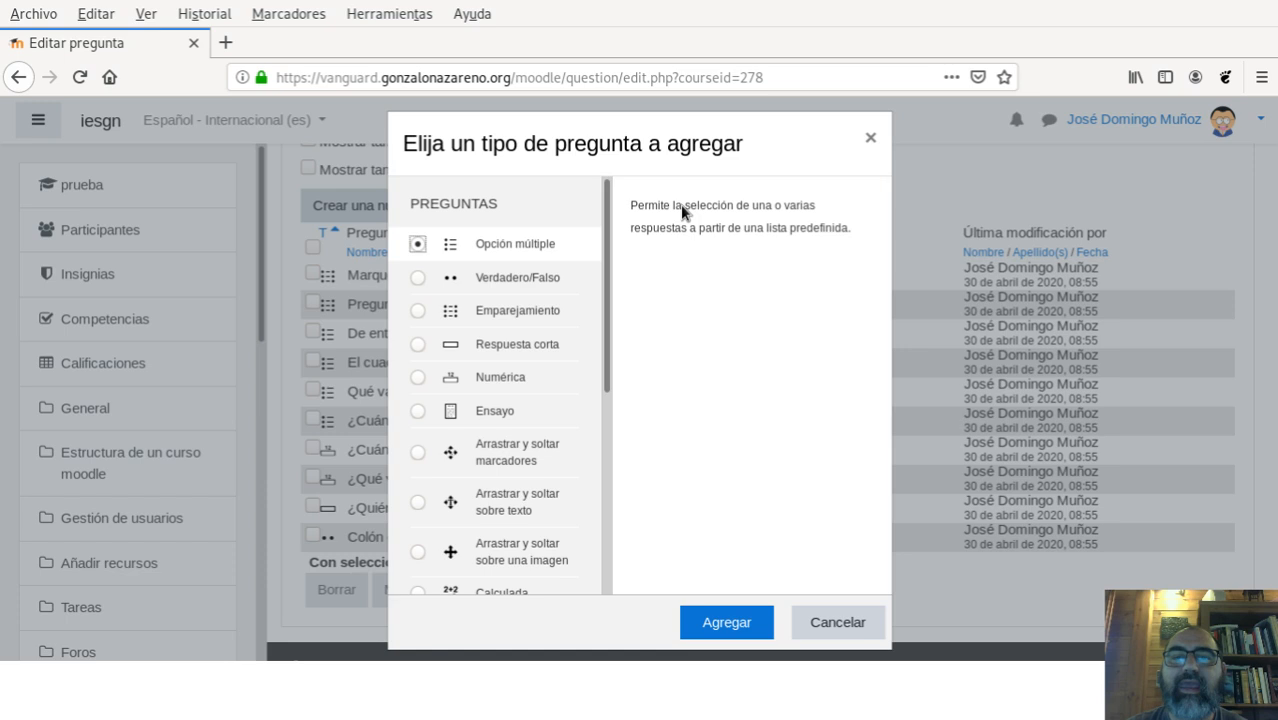
pyautogui.click(418, 277)
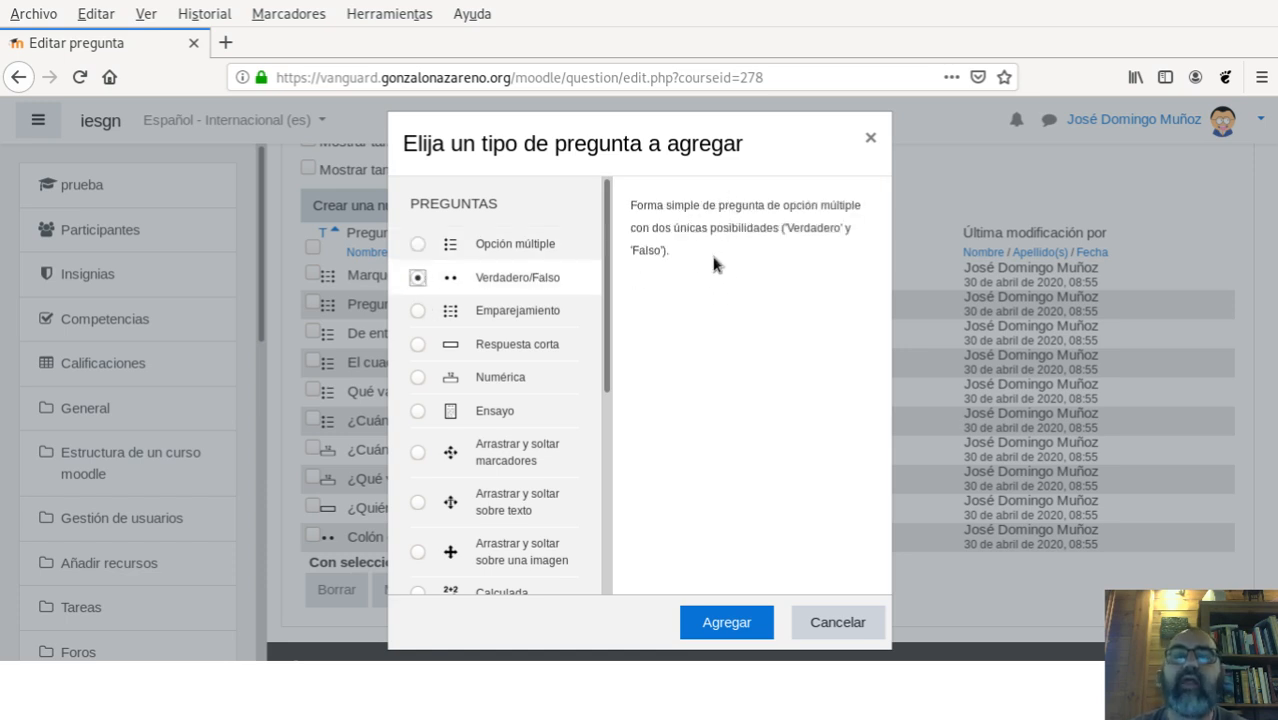
pyautogui.click(418, 310)
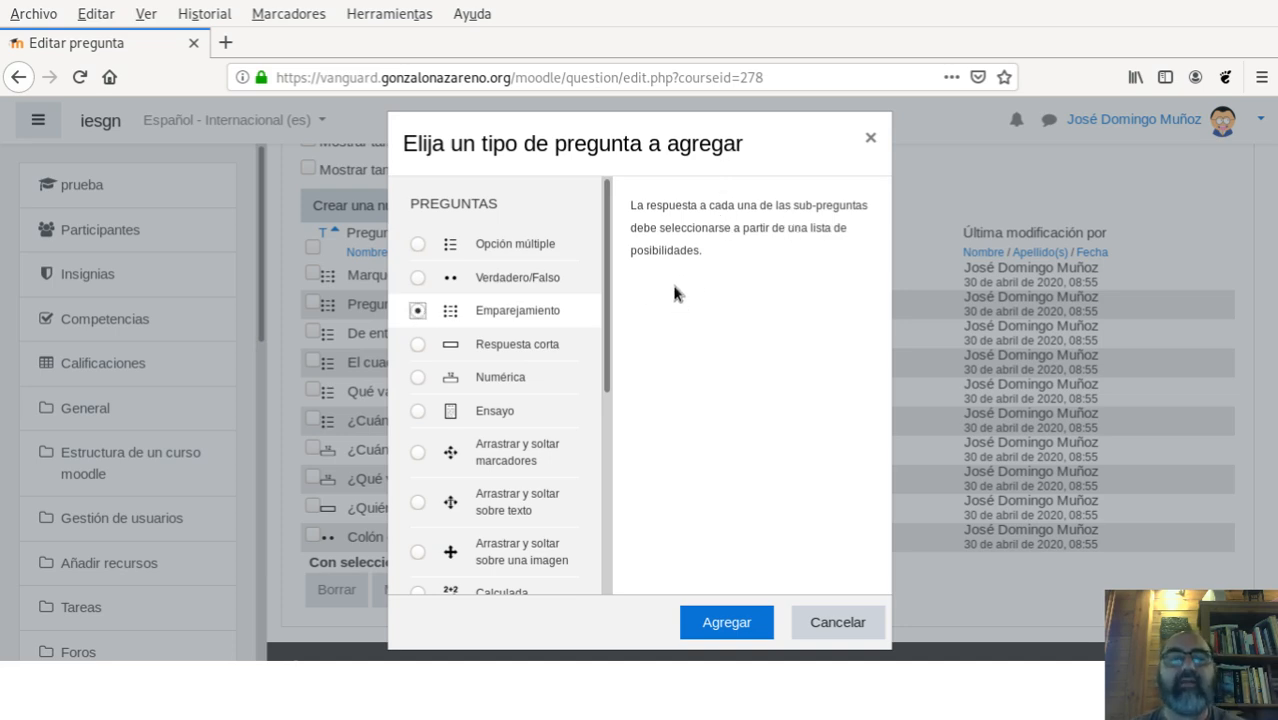
pyautogui.click(418, 411)
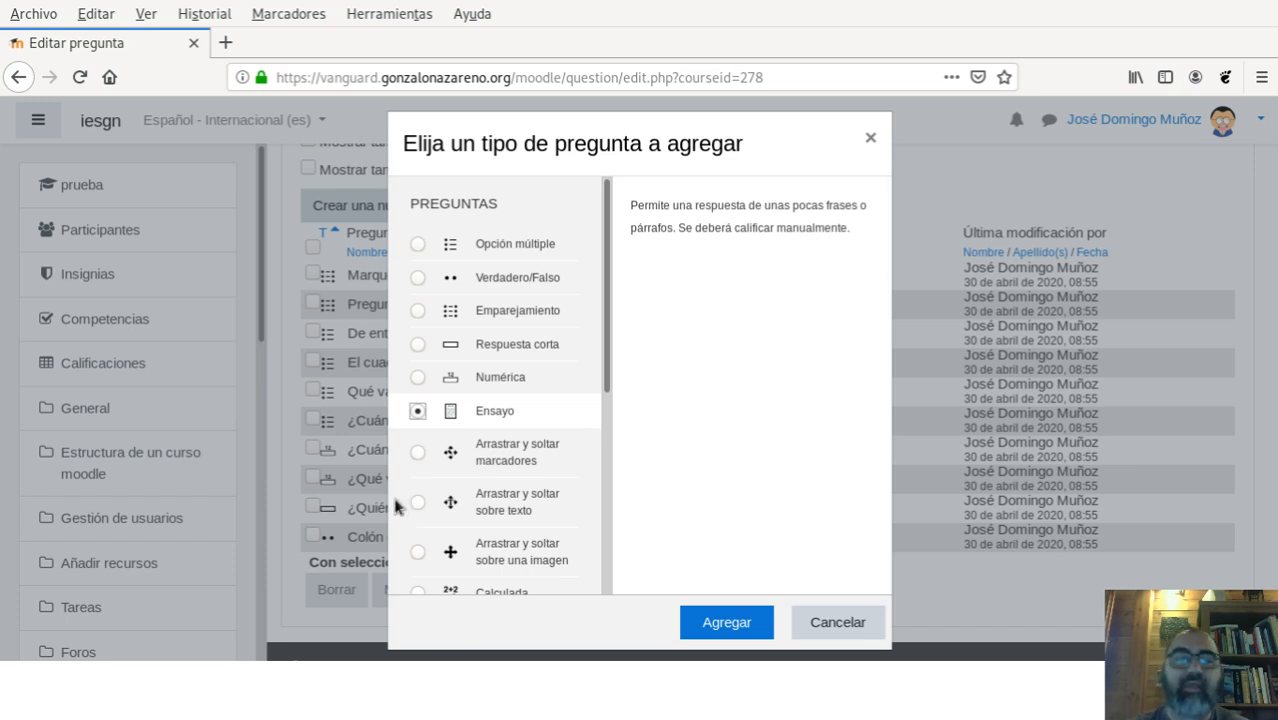
pyautogui.scroll(-4, 505, 460)
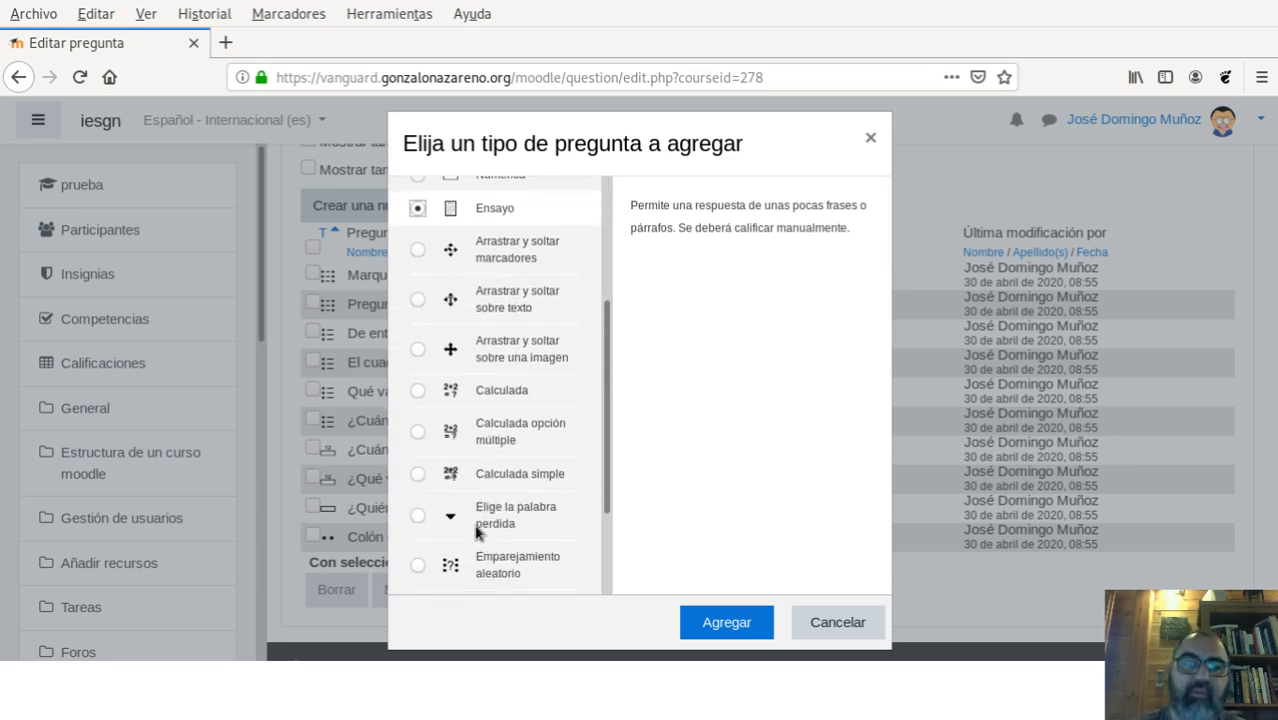
pyautogui.scroll(-2, 480, 535)
pyautogui.scroll(6, 478, 530)
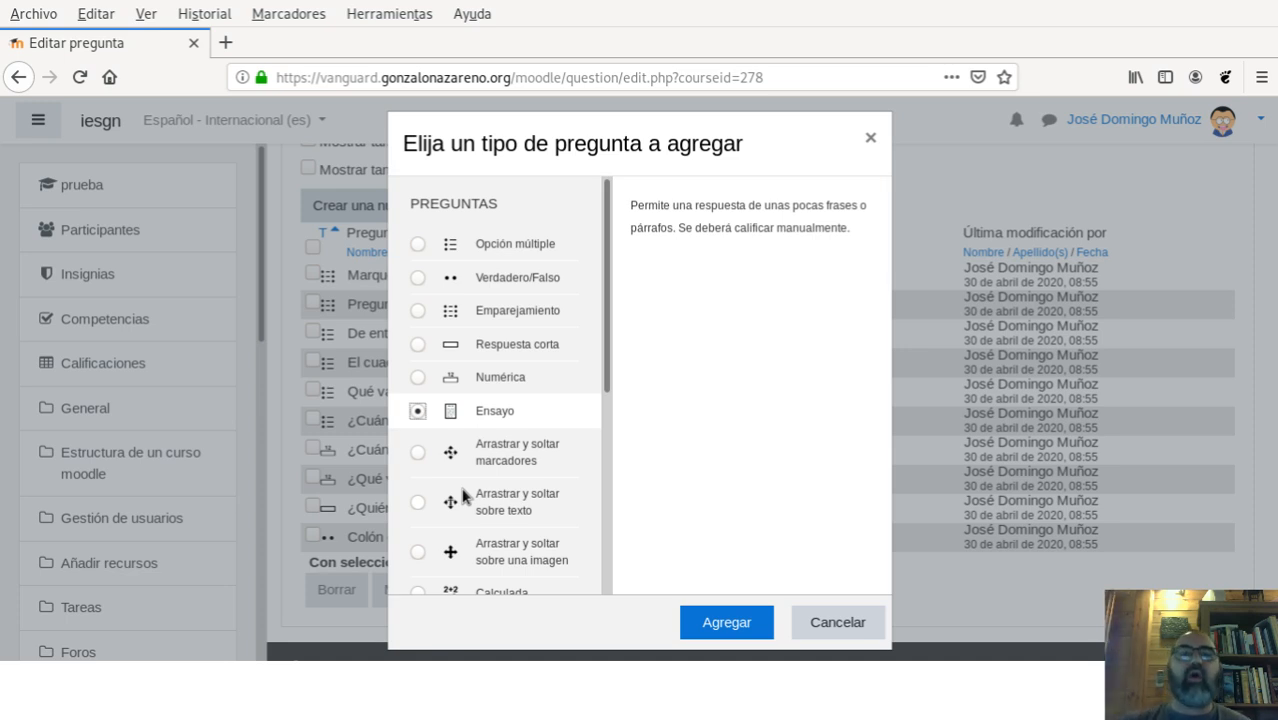
# Start a new question of type Opción múltiple and set its category to "Unidad didáctica 2"
pyautogui.click(421, 244)
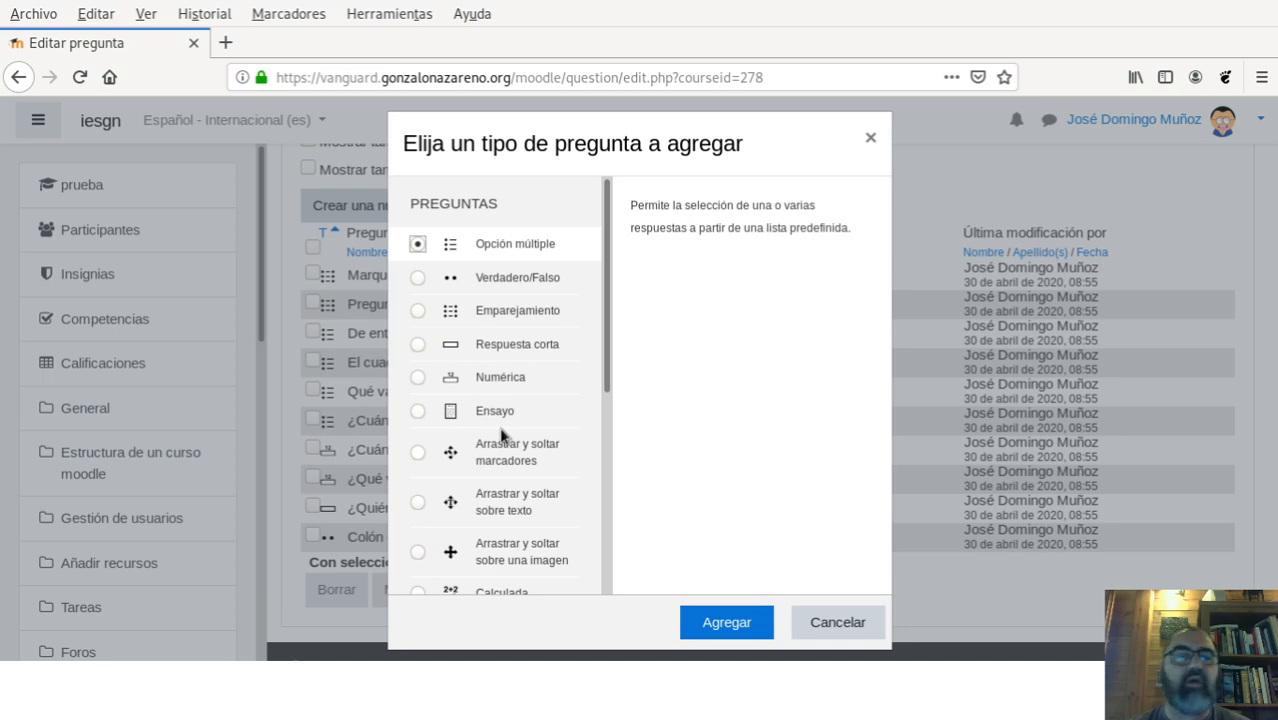
pyautogui.click(737, 620)
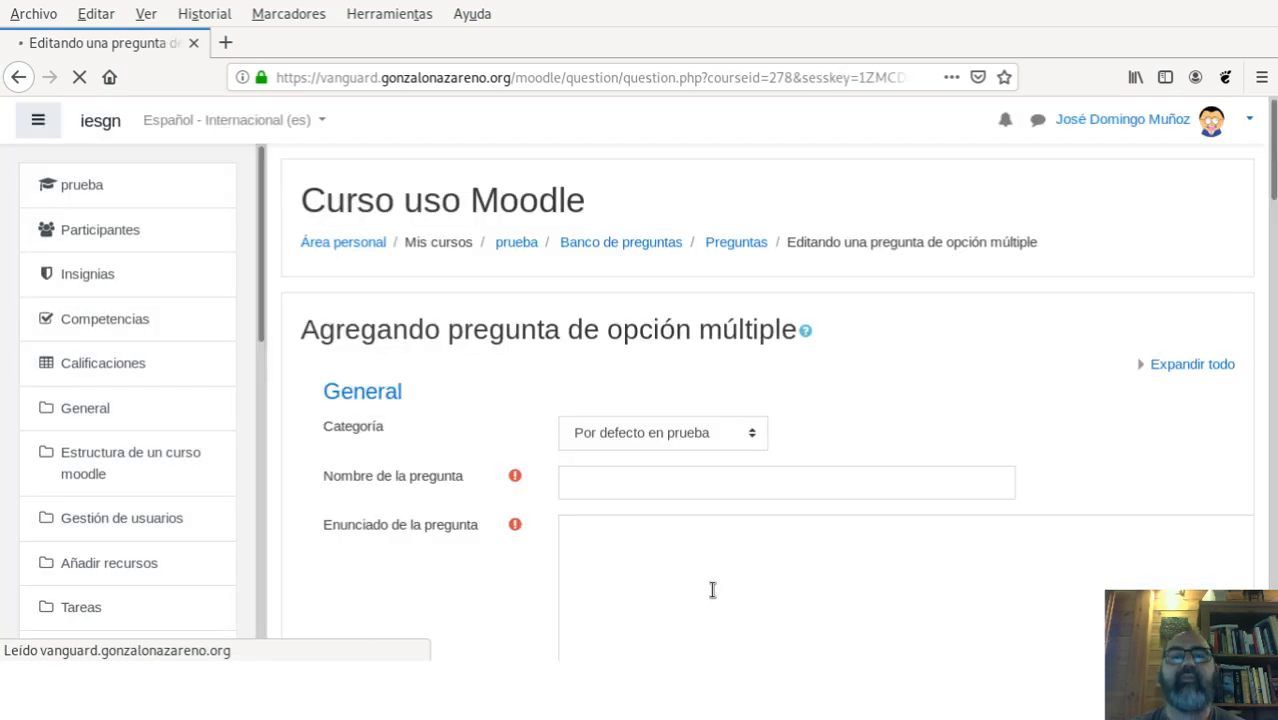
pyautogui.click(631, 482)
pyautogui.scroll(-2, 862, 428)
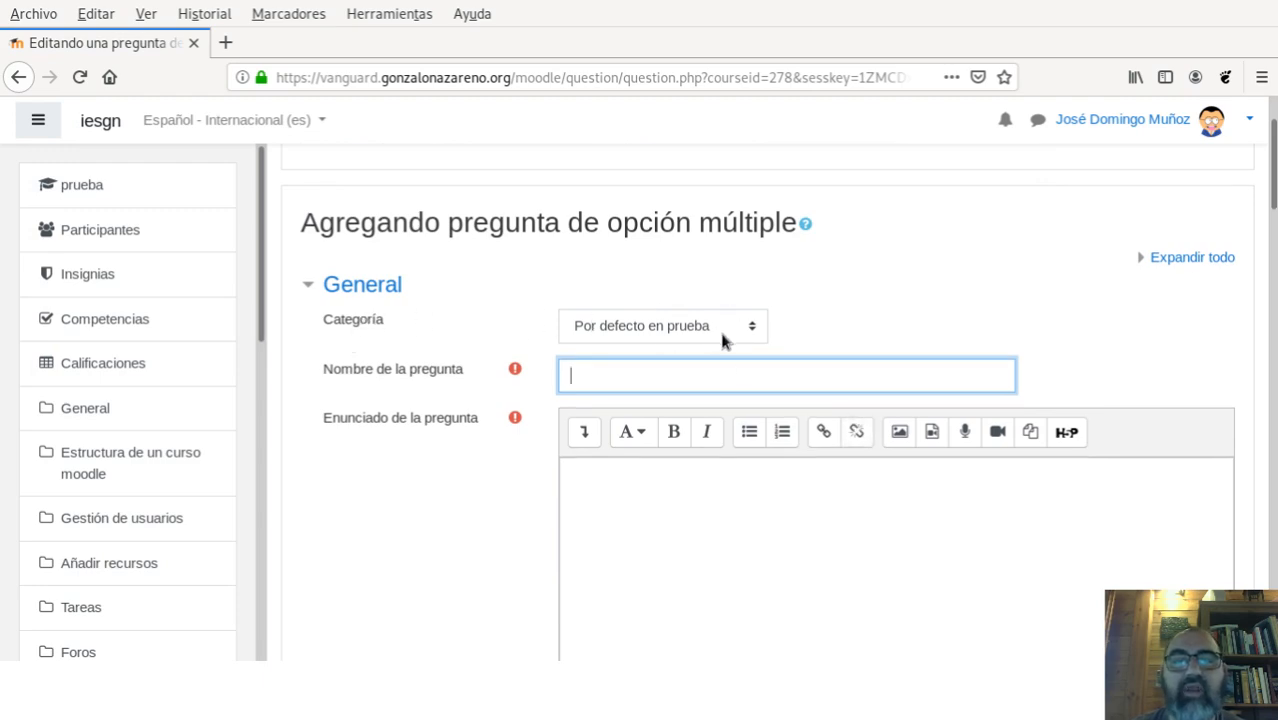
pyautogui.click(722, 340)
pyautogui.click(732, 452)
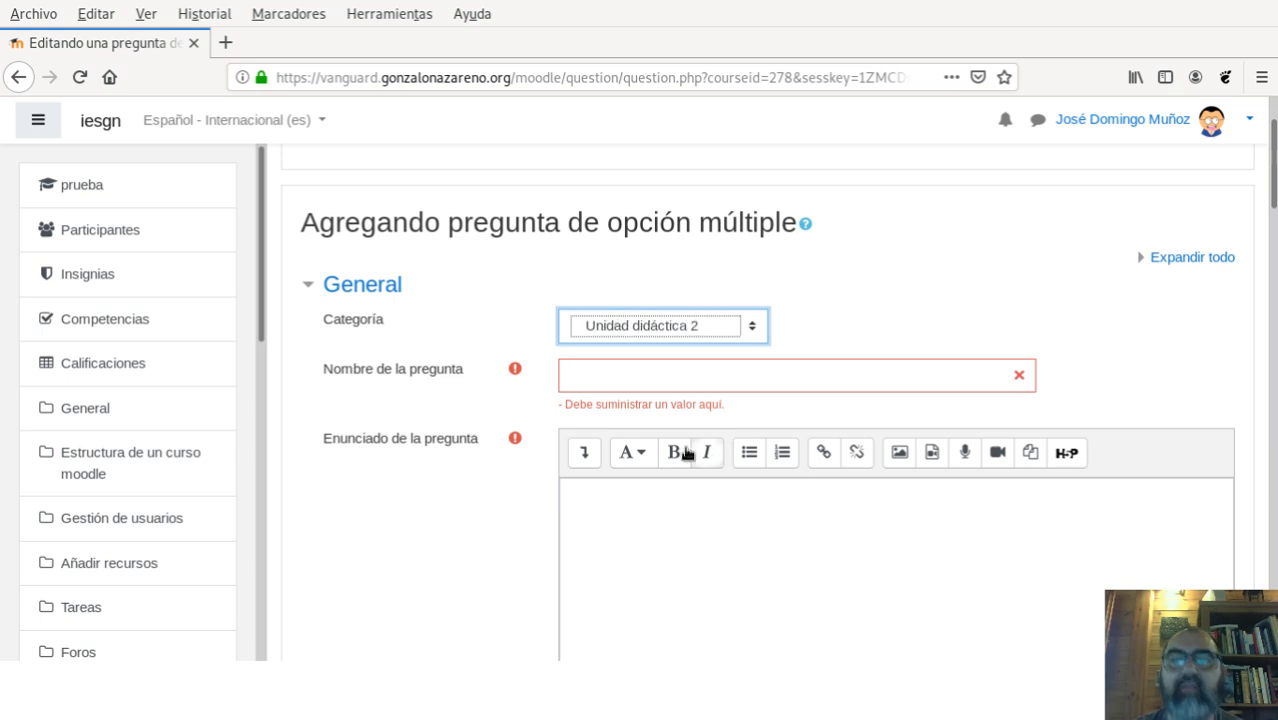
# Name the multiple-choice question "pregunta 1"
pyautogui.click(601, 383)
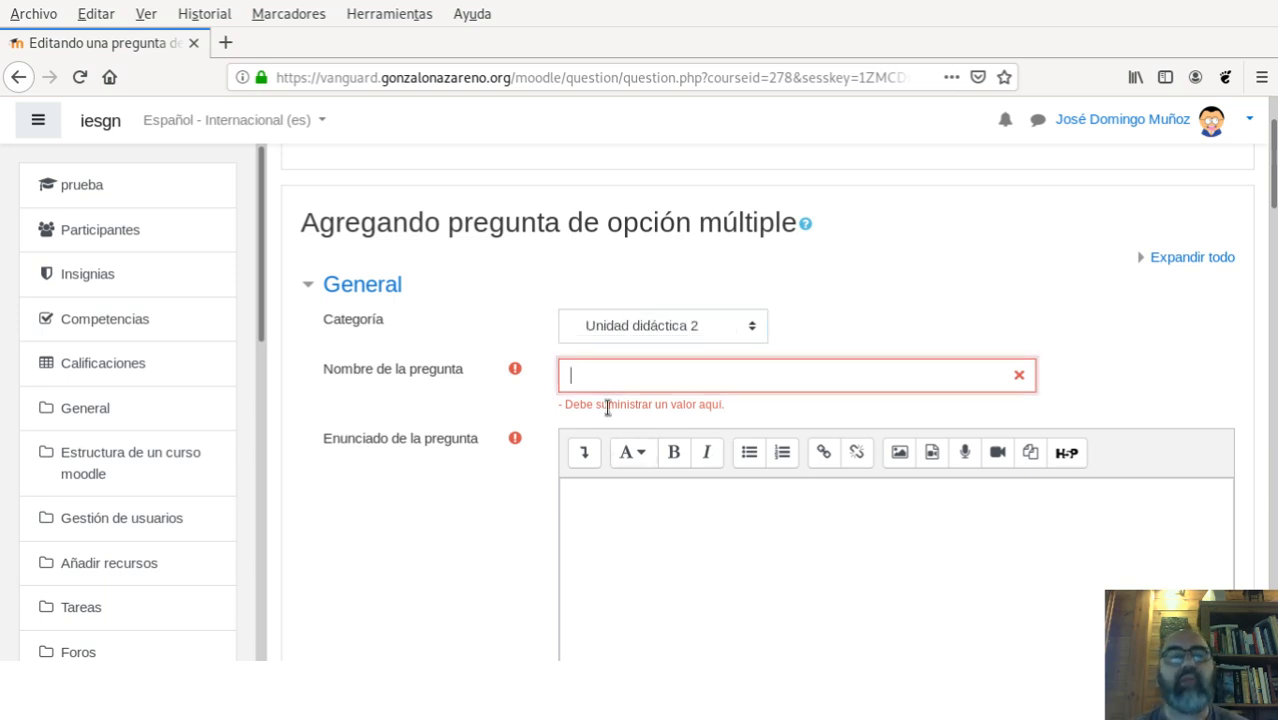
pyautogui.write('pregun')
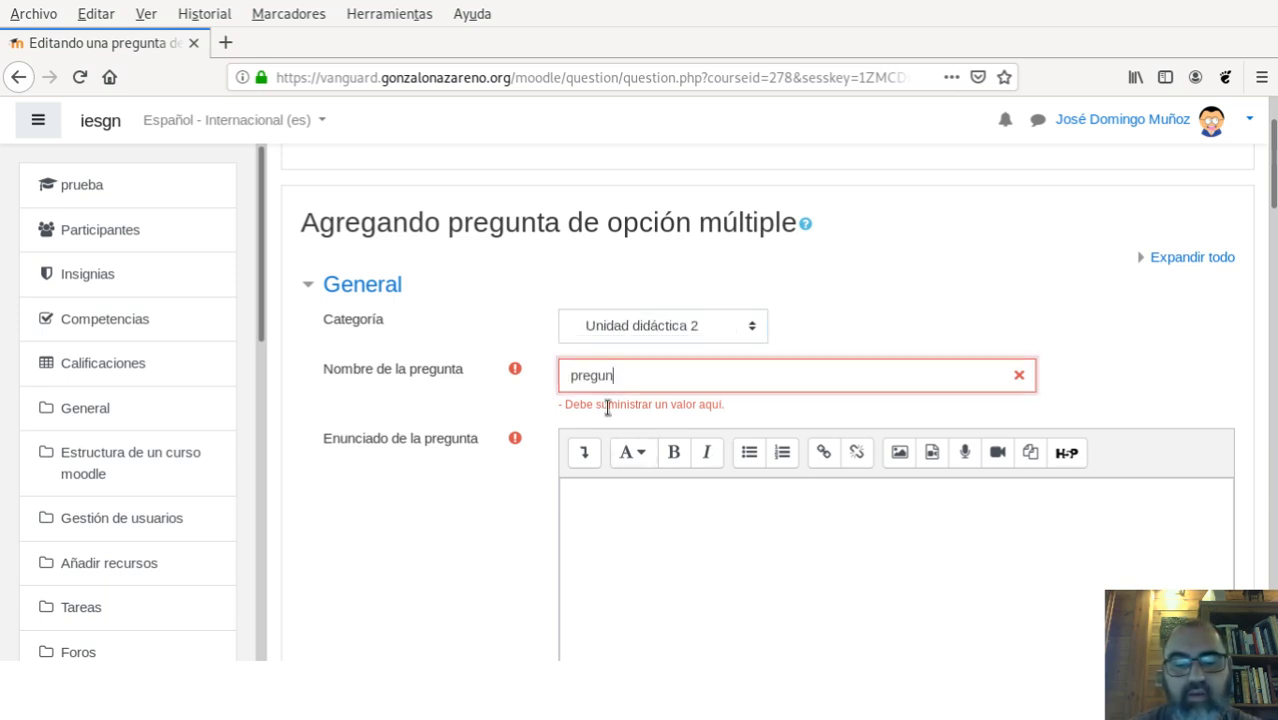
pyautogui.write('ta 1')
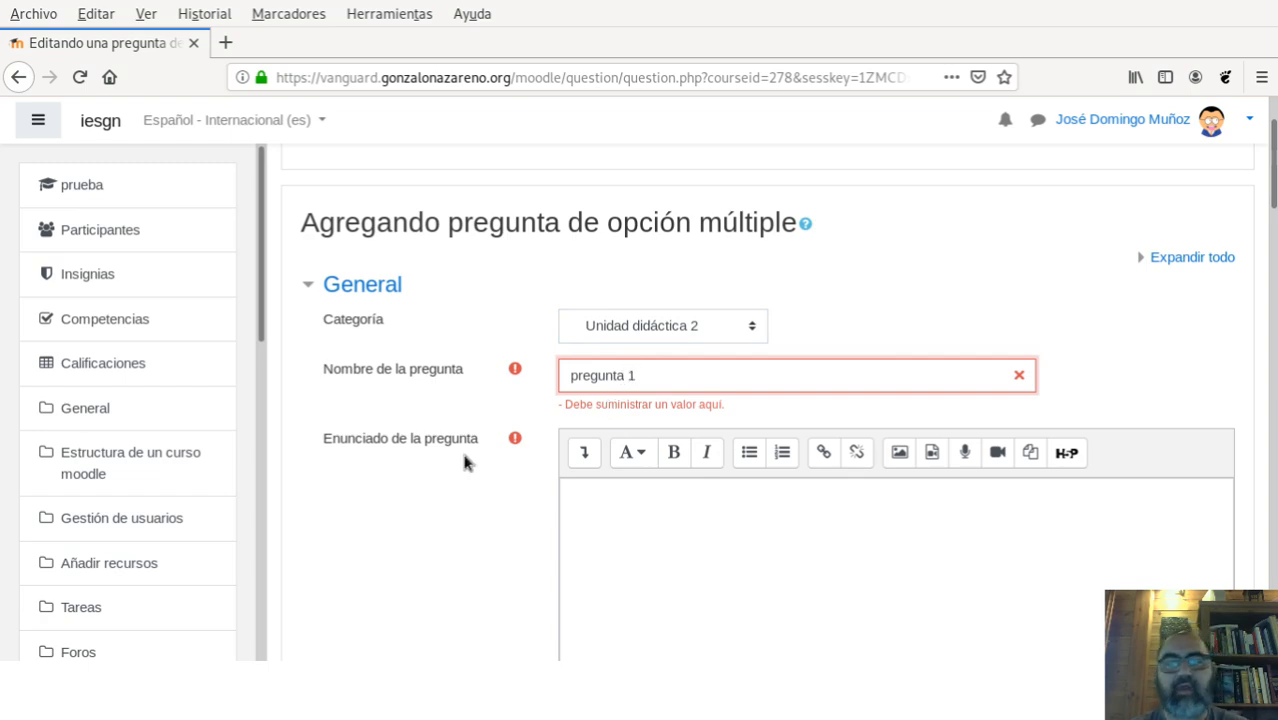
# Enter the question text "¿Cuánto vale el número PI?"
pyautogui.click(602, 494)
pyautogui.scroll(-3, 742, 463)
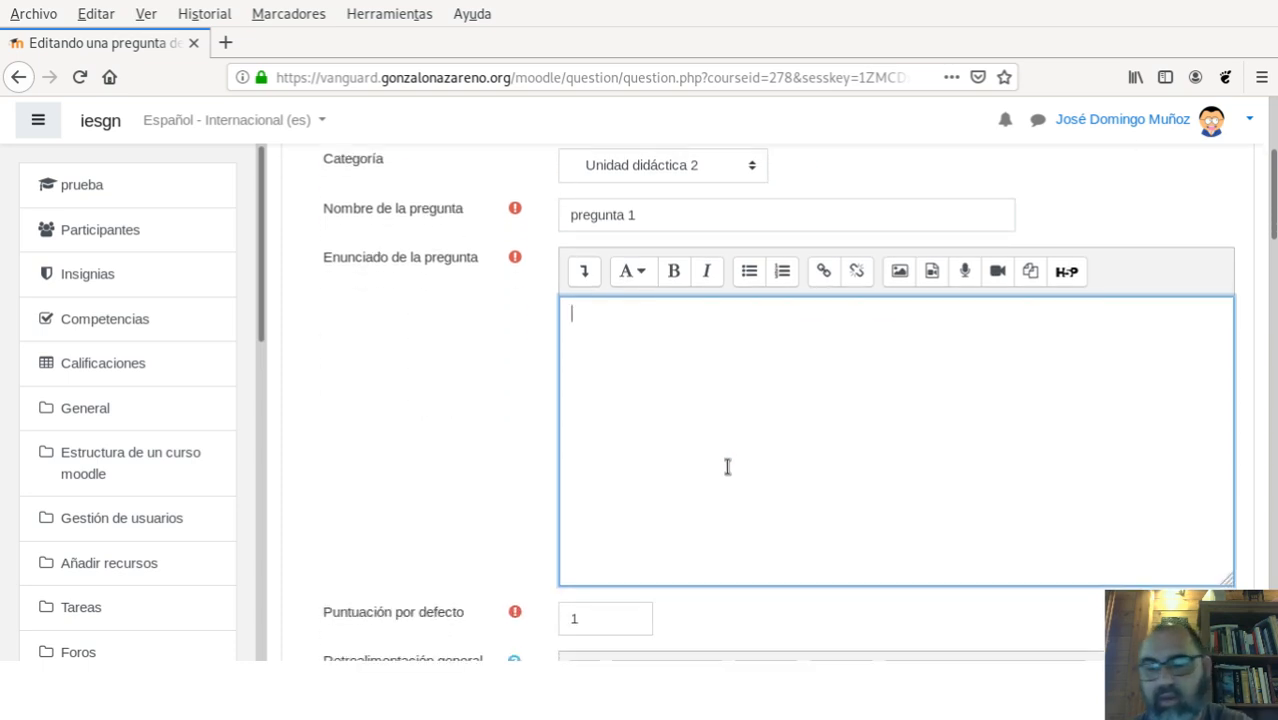
pyautogui.write('¿Cu')
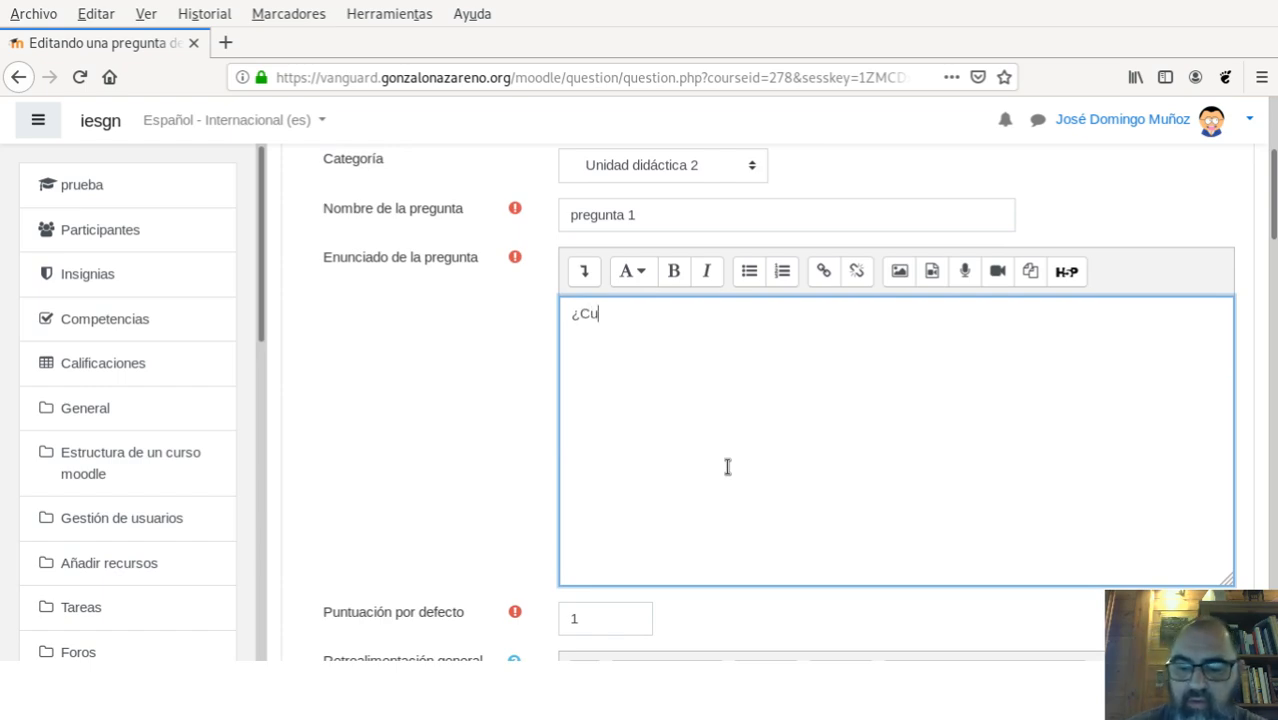
pyautogui.write('ánto vale ')
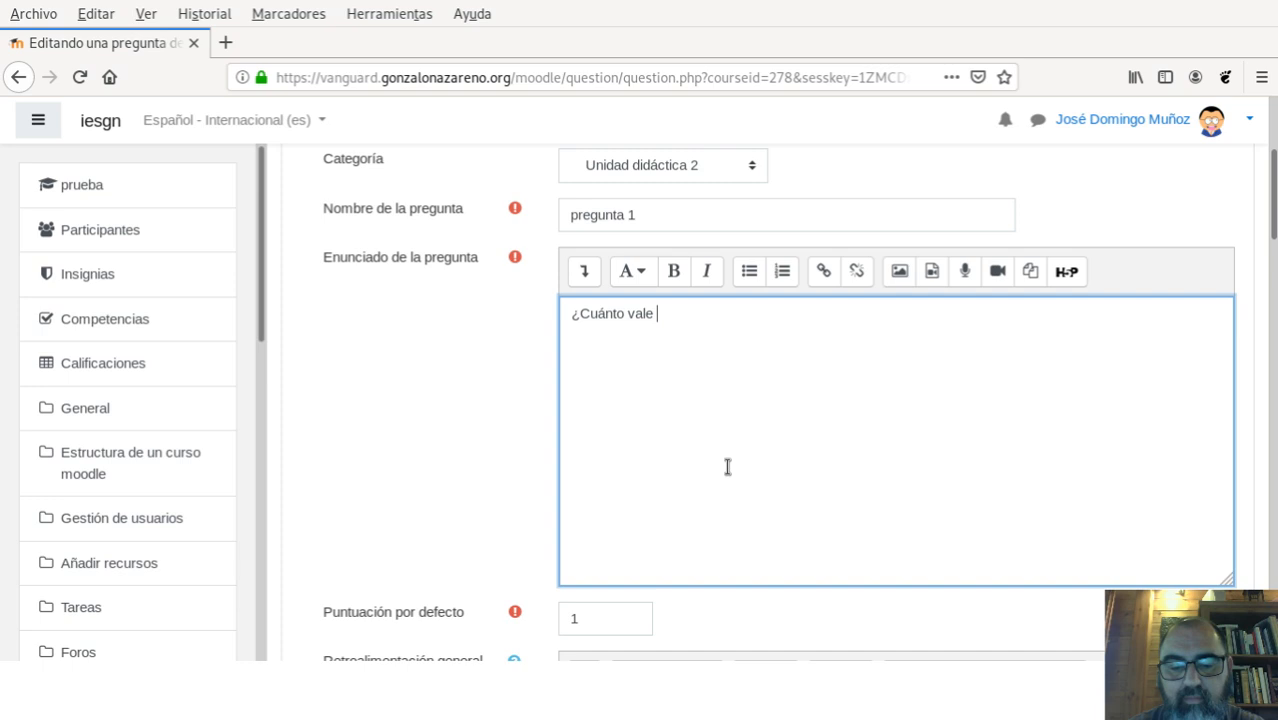
pyautogui.write('el núm')
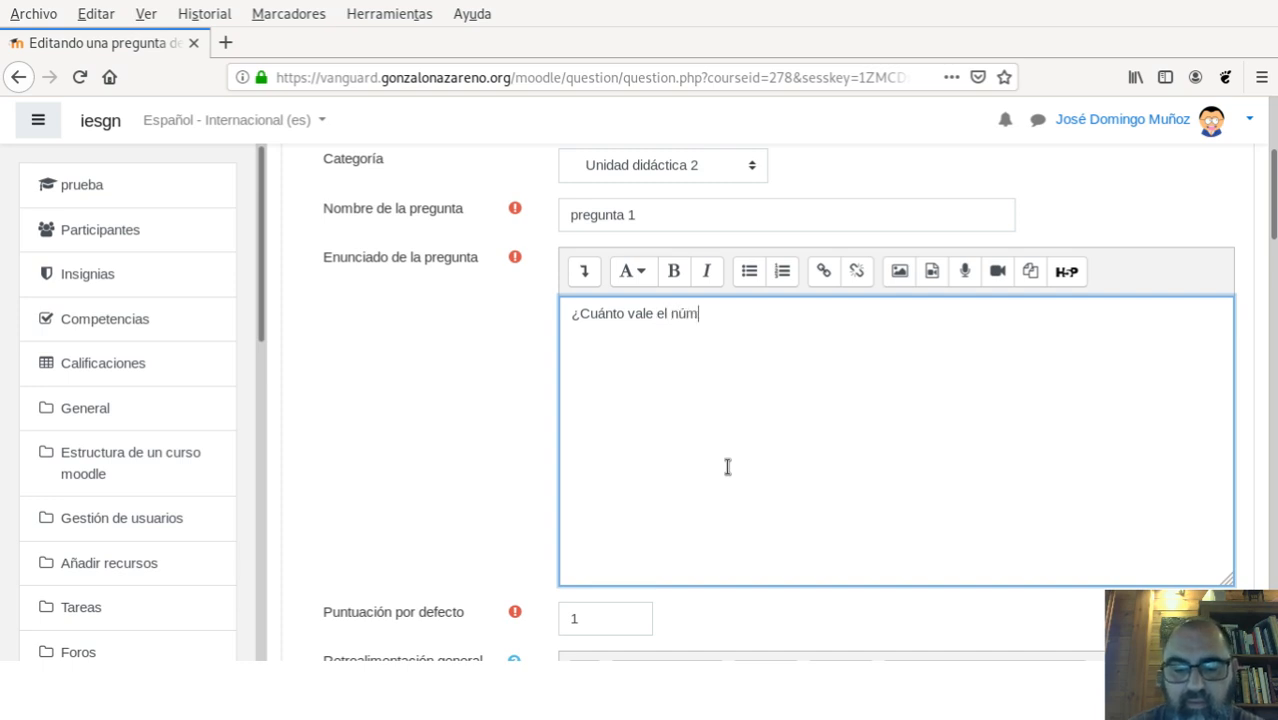
pyautogui.write('ero PI?')
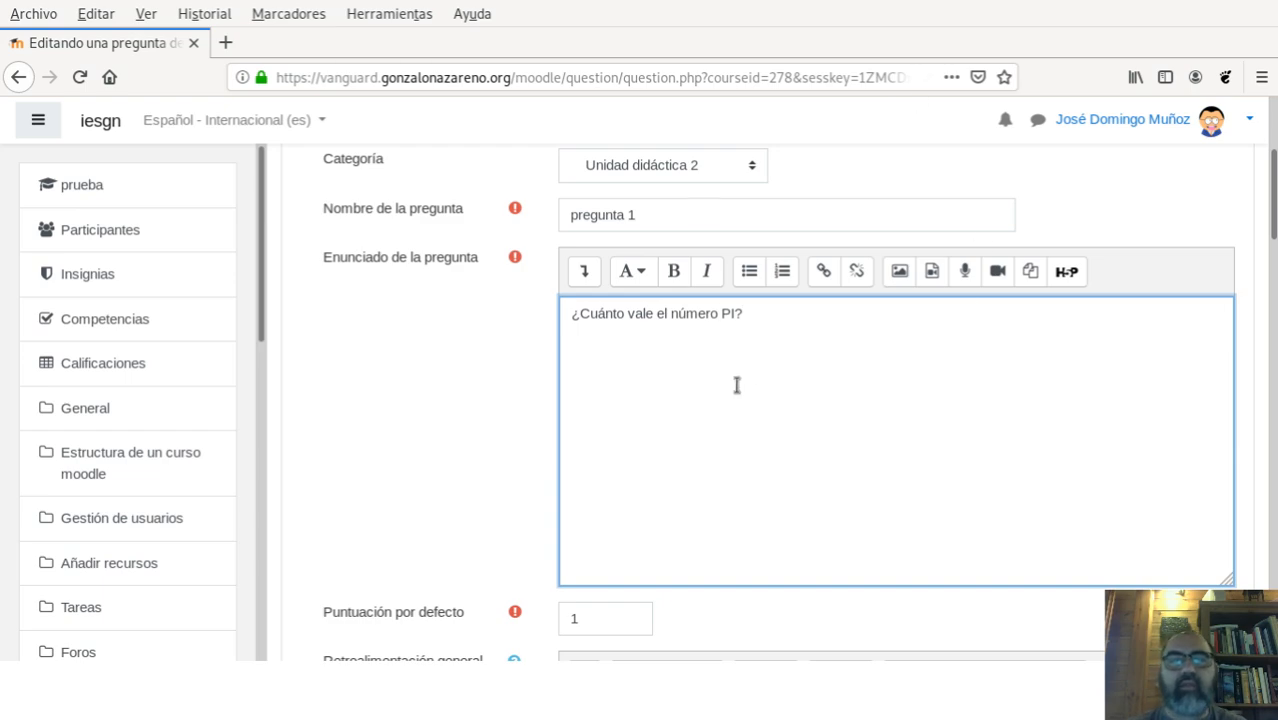
# Examine the question's default score setting and read the help for its general feedback, leaving the feedback empty
pyautogui.scroll(-5, 742, 348)
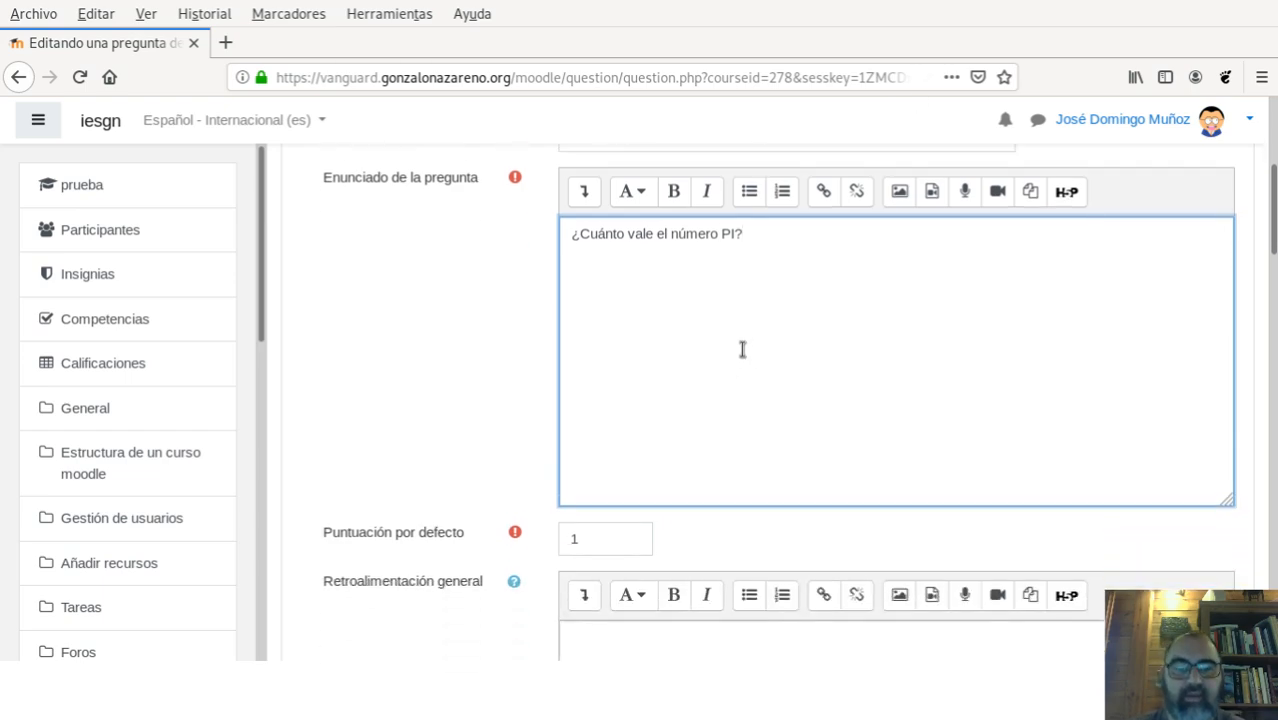
pyautogui.click(590, 350)
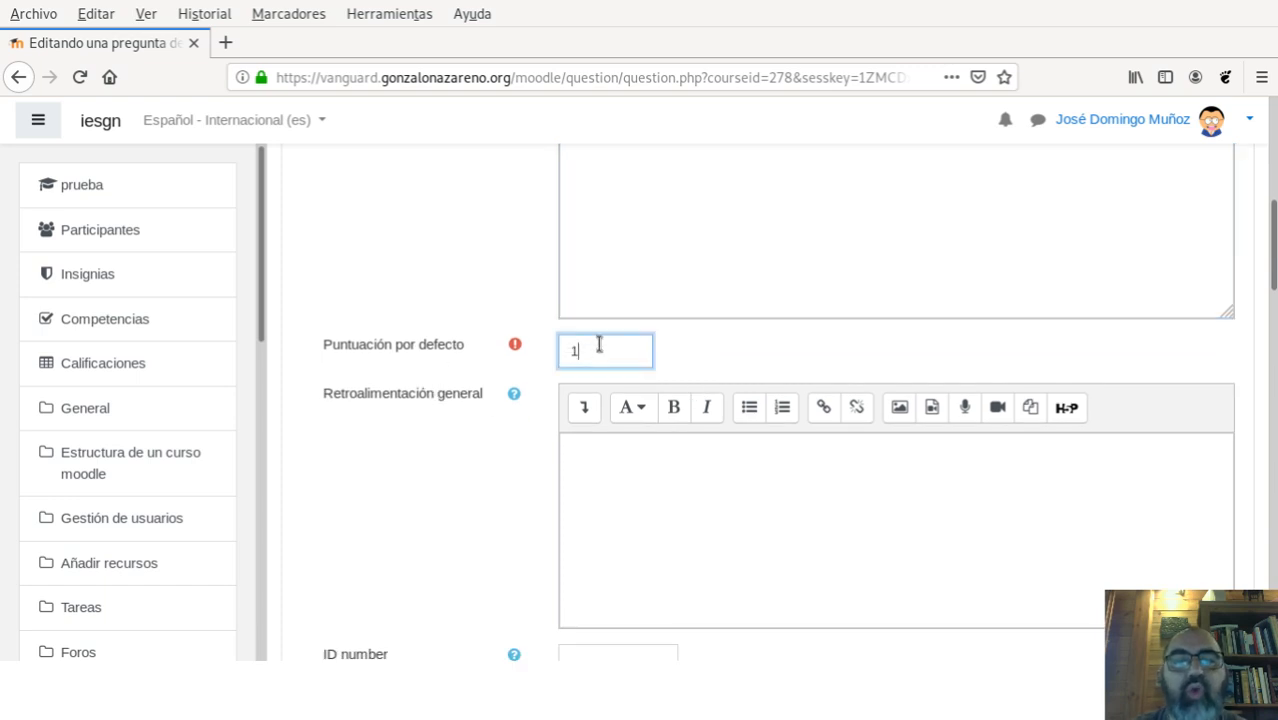
pyautogui.scroll(1, 708, 368)
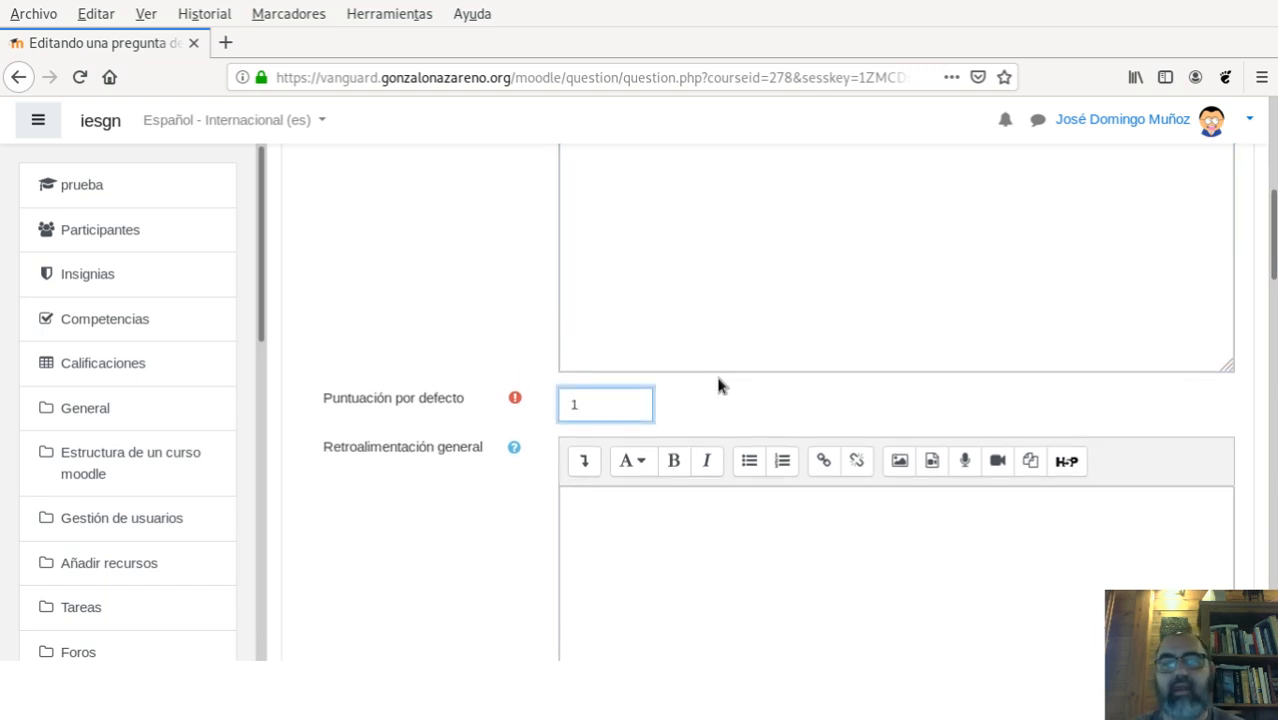
pyautogui.scroll(1, 726, 375)
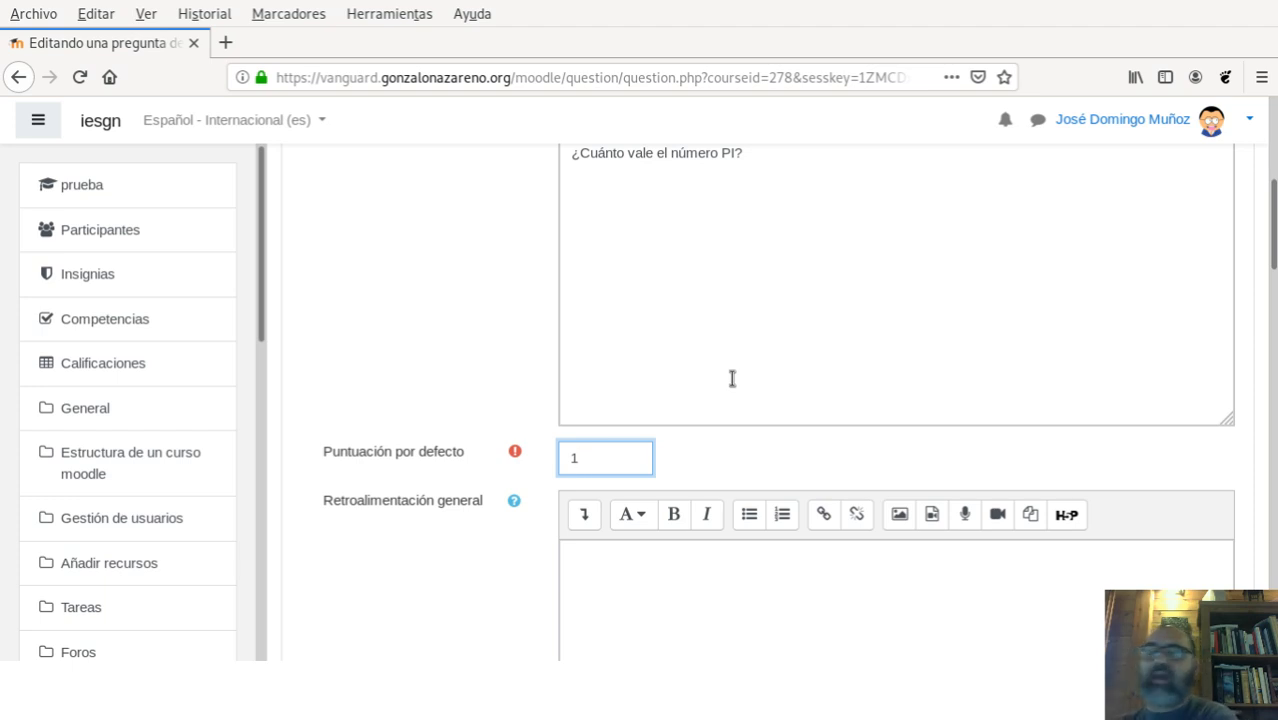
pyautogui.scroll(-4, 732, 378)
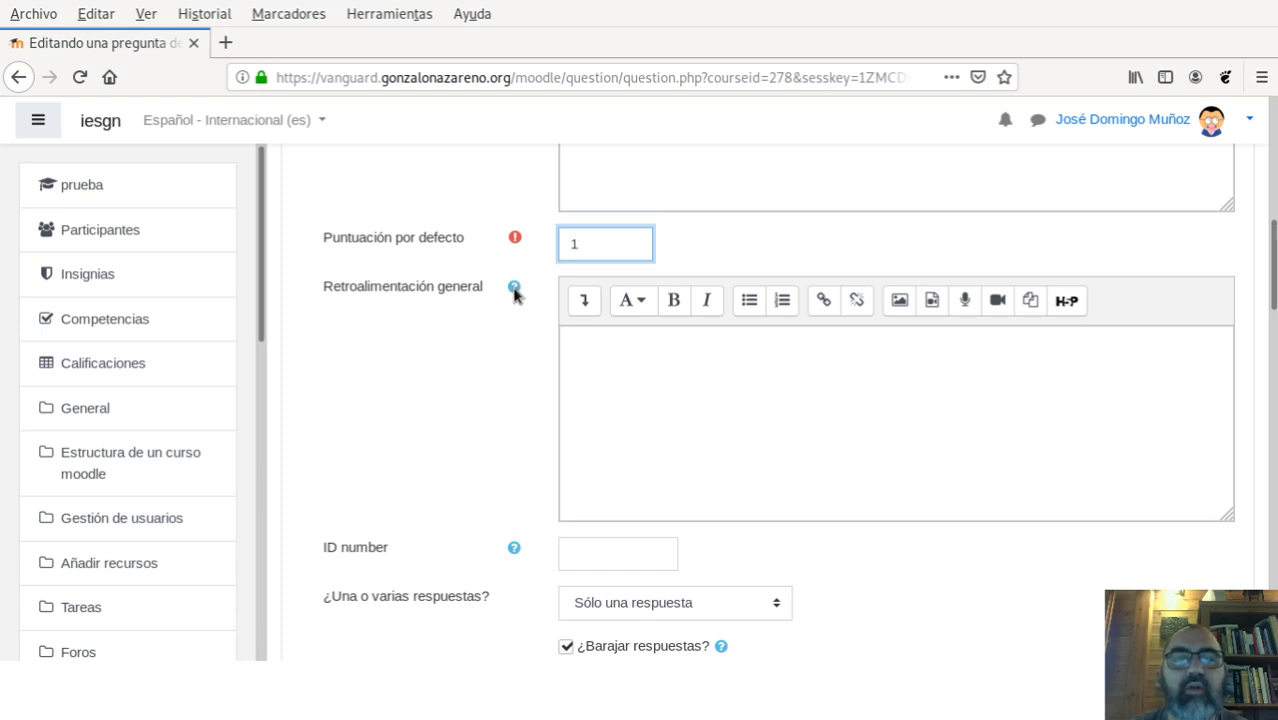
pyautogui.click(513, 322)
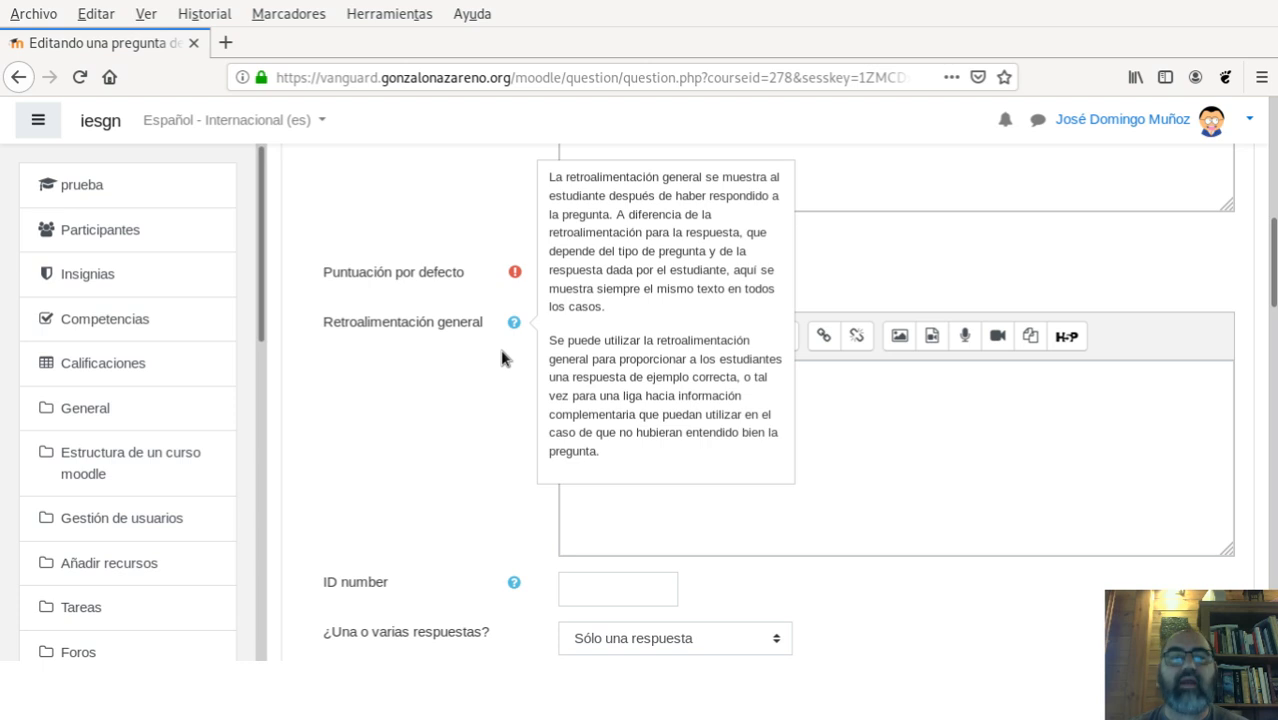
pyautogui.click(432, 412)
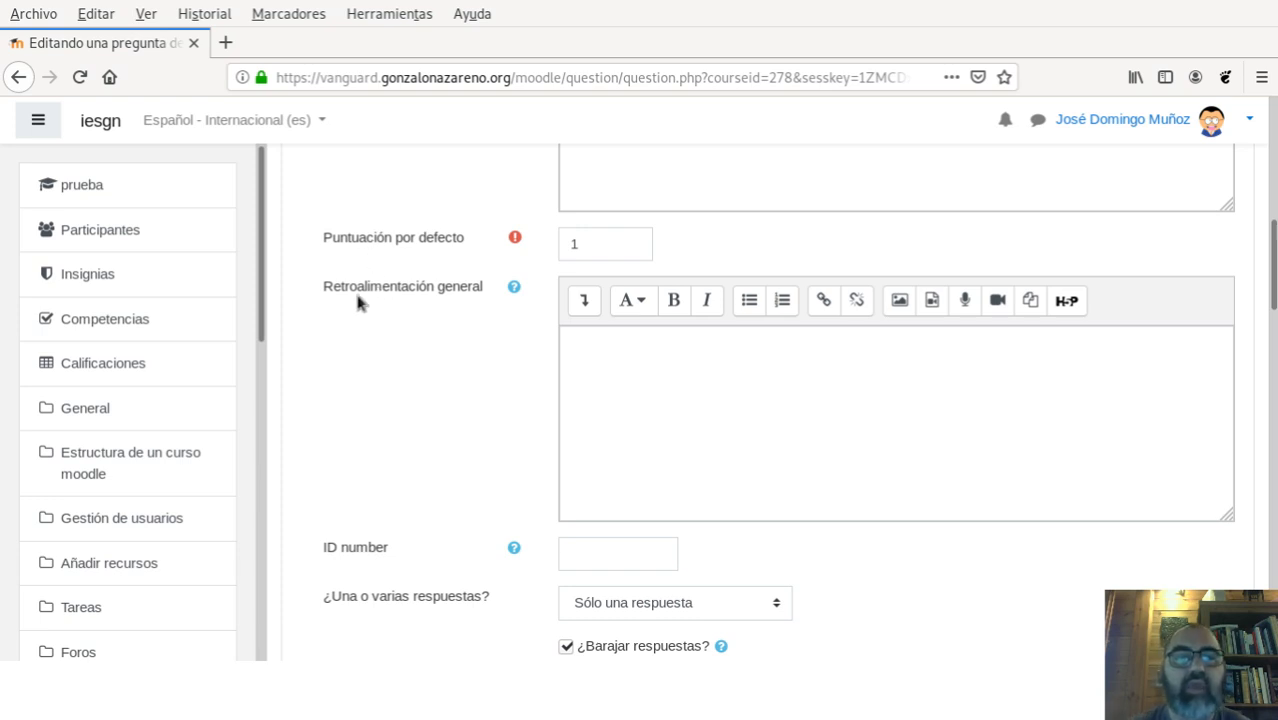
pyautogui.click(625, 354)
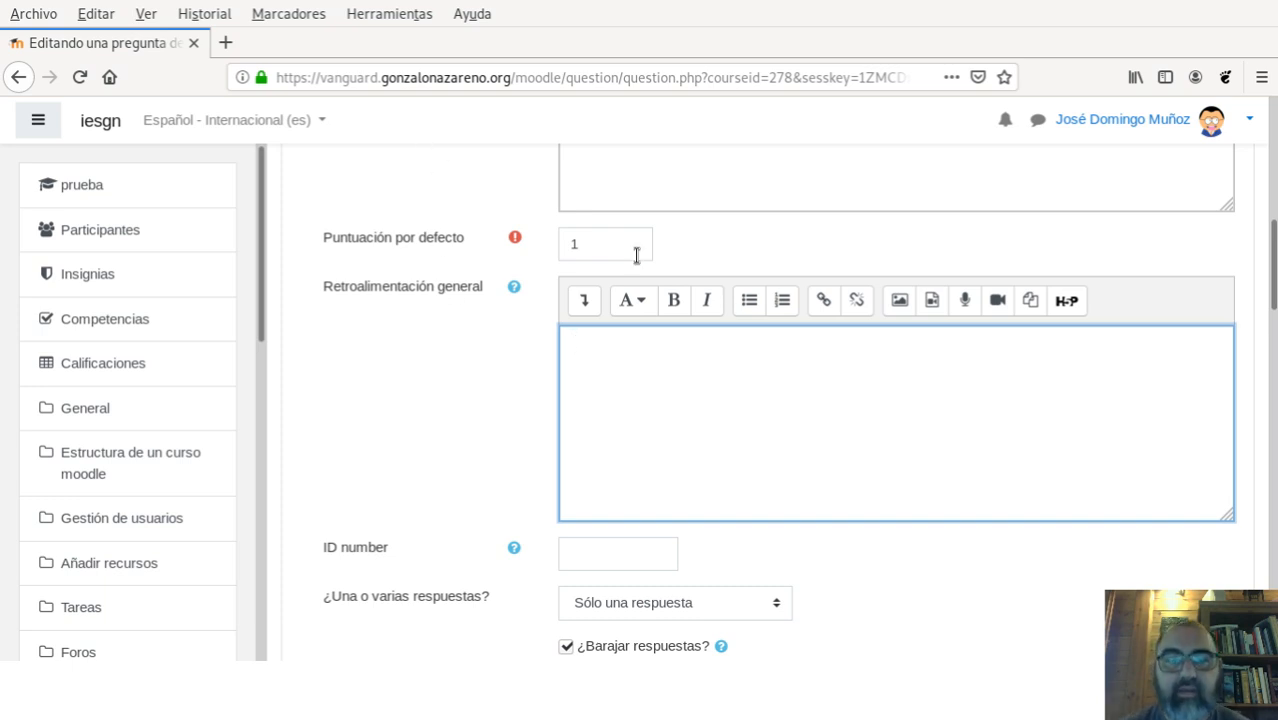
pyautogui.click(513, 287)
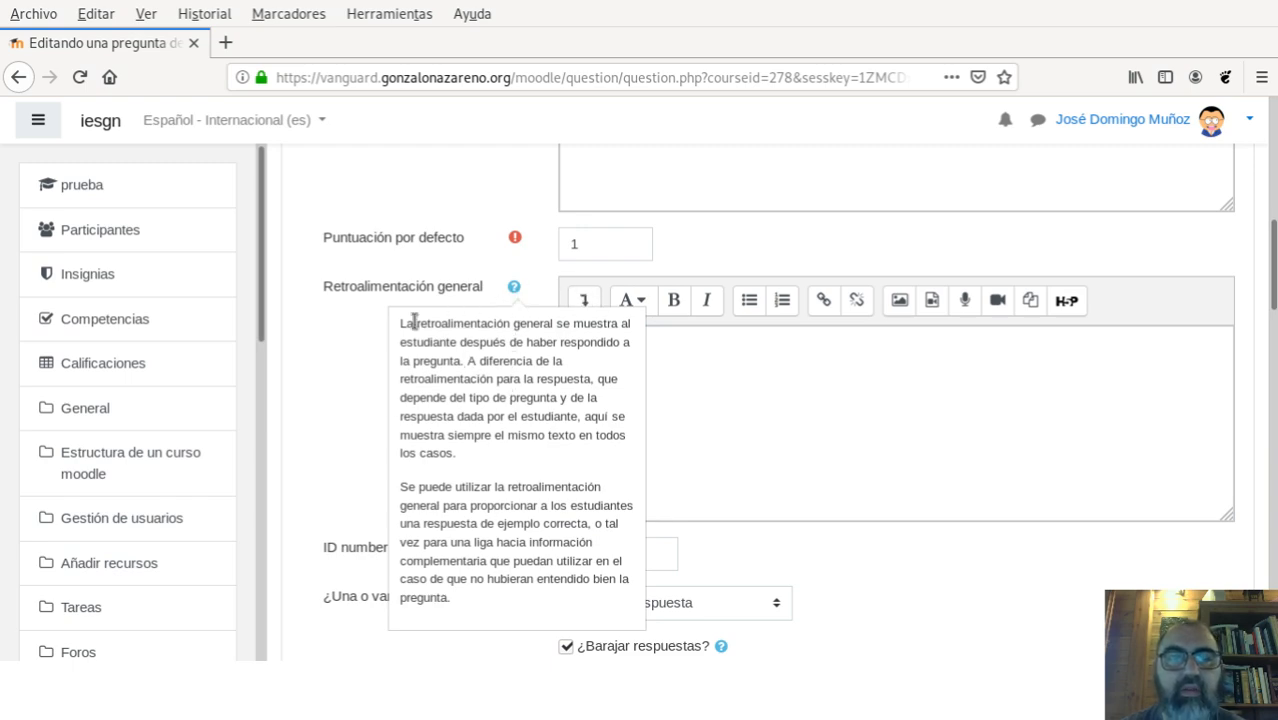
pyautogui.click(357, 336)
pyautogui.click(620, 385)
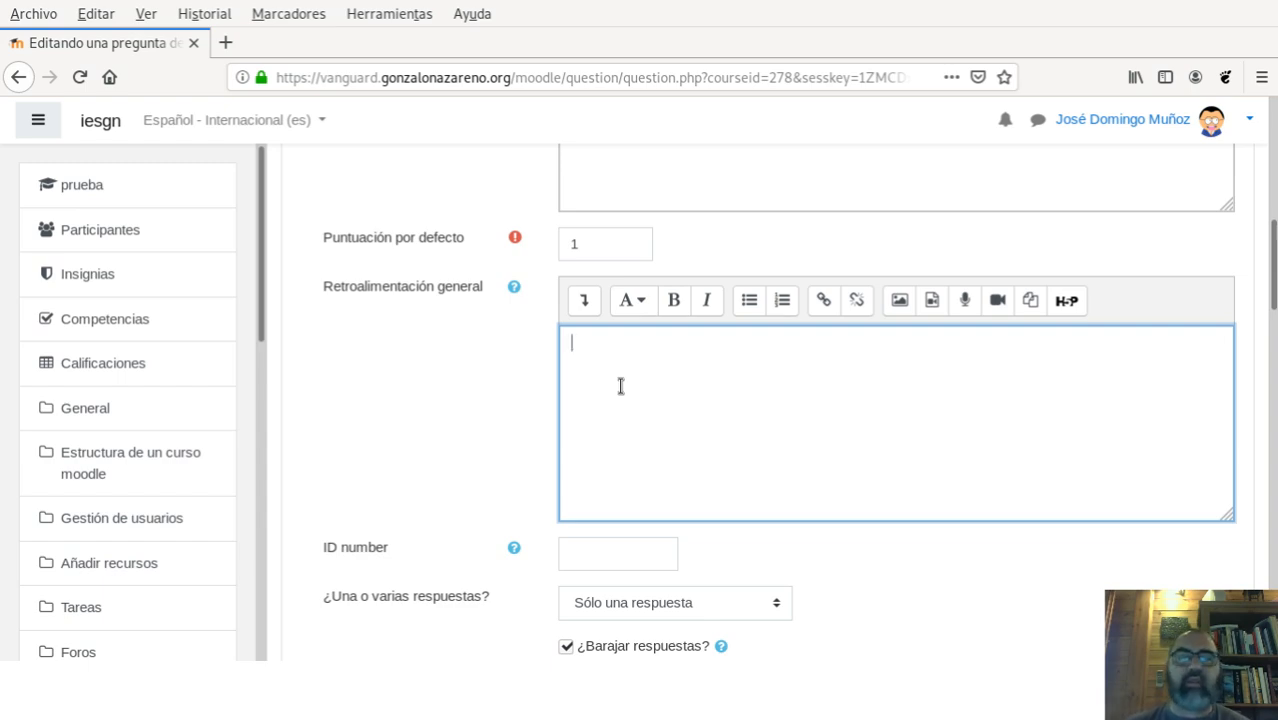
# Try the answer mode "Se permiten varias respuestas" for the question and restore "Sólo una respuesta"
pyautogui.scroll(-3, 696, 366)
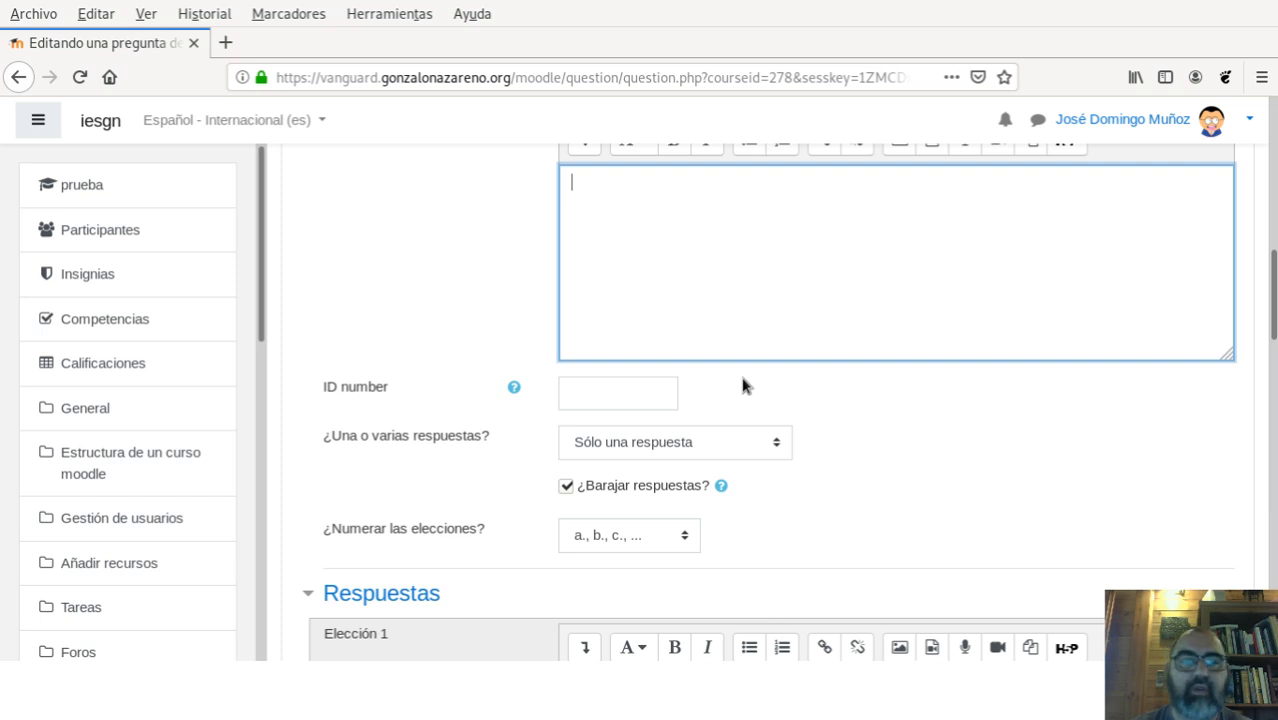
pyautogui.scroll(-3, 820, 390)
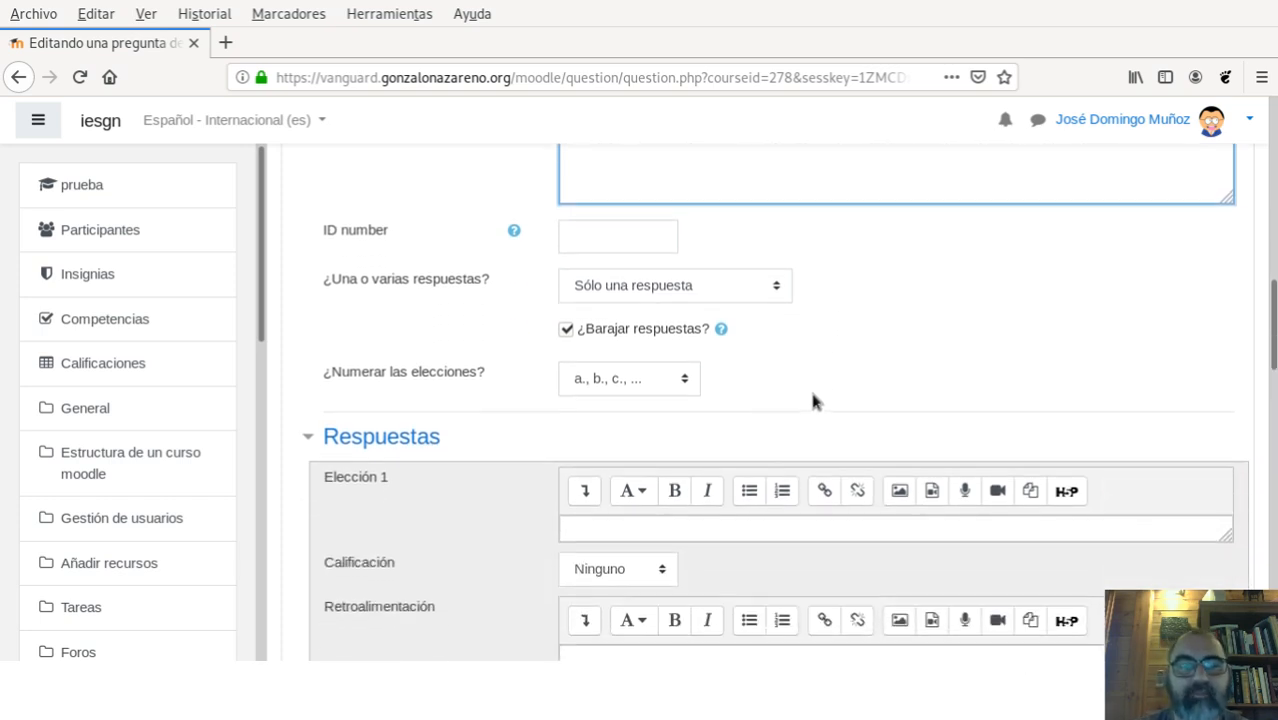
pyautogui.scroll(-1, 810, 397)
pyautogui.scroll(2, 716, 420)
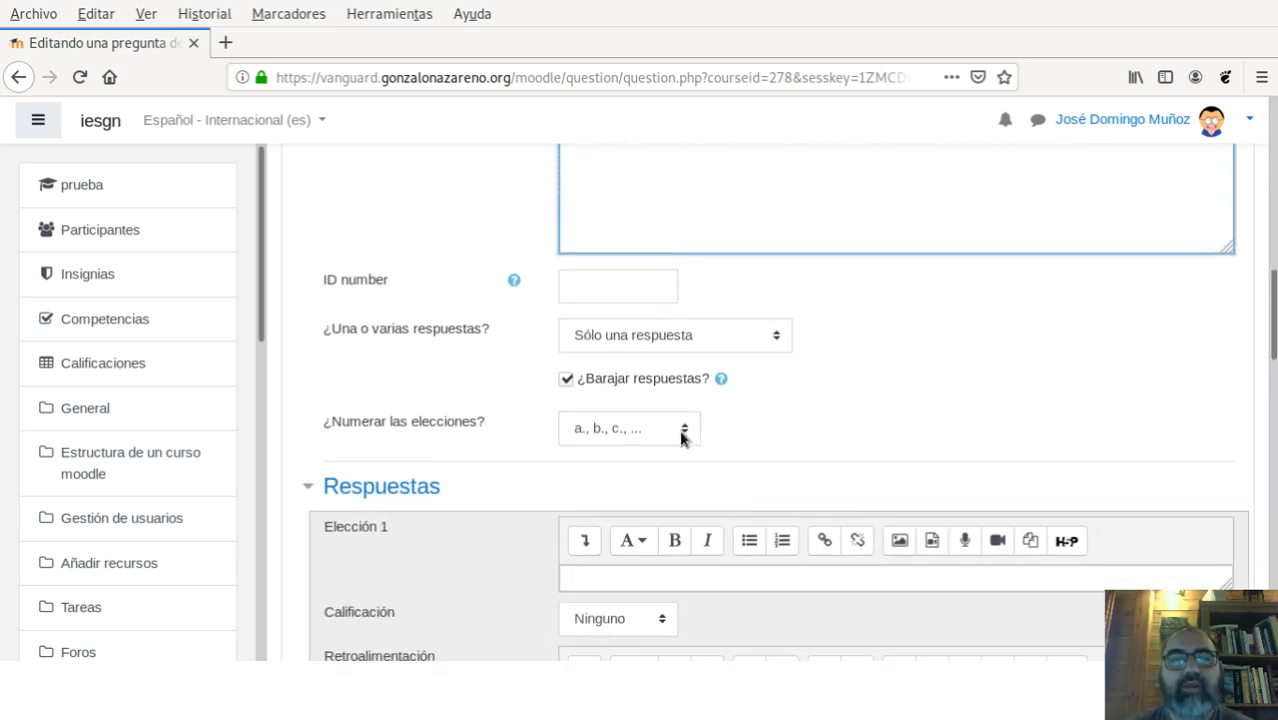
pyautogui.scroll(-2, 480, 395)
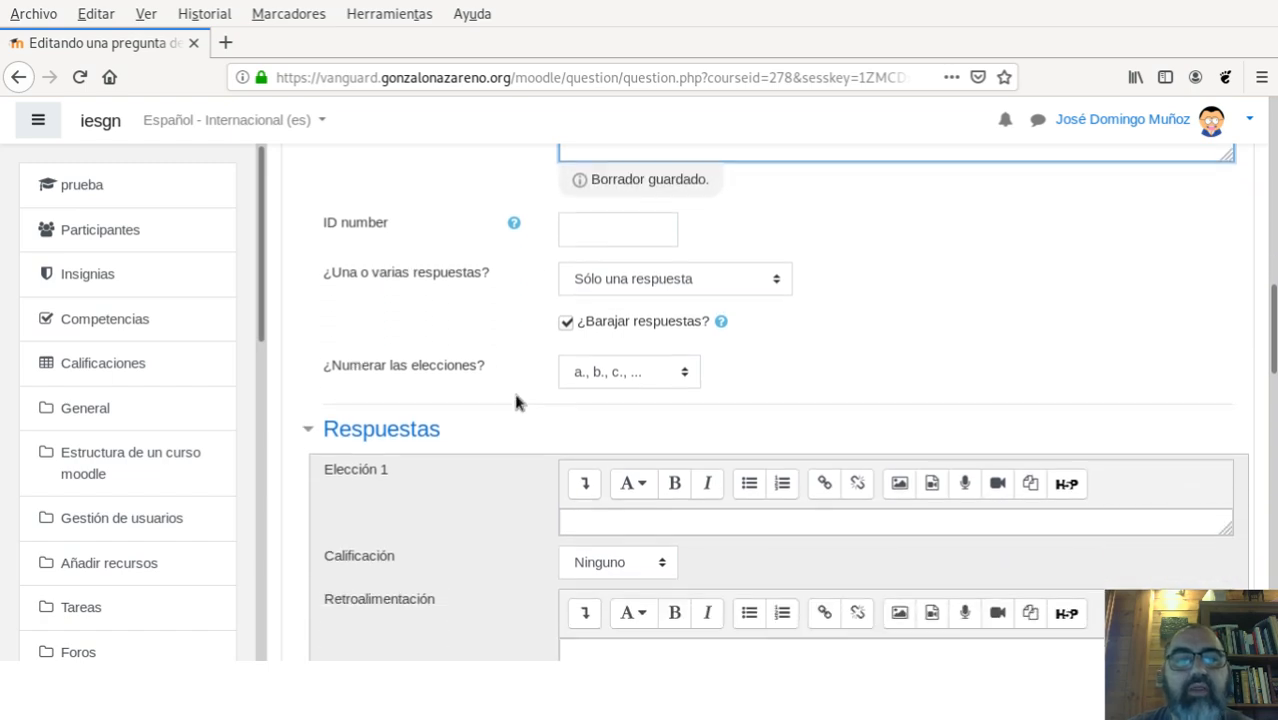
pyautogui.click(705, 262)
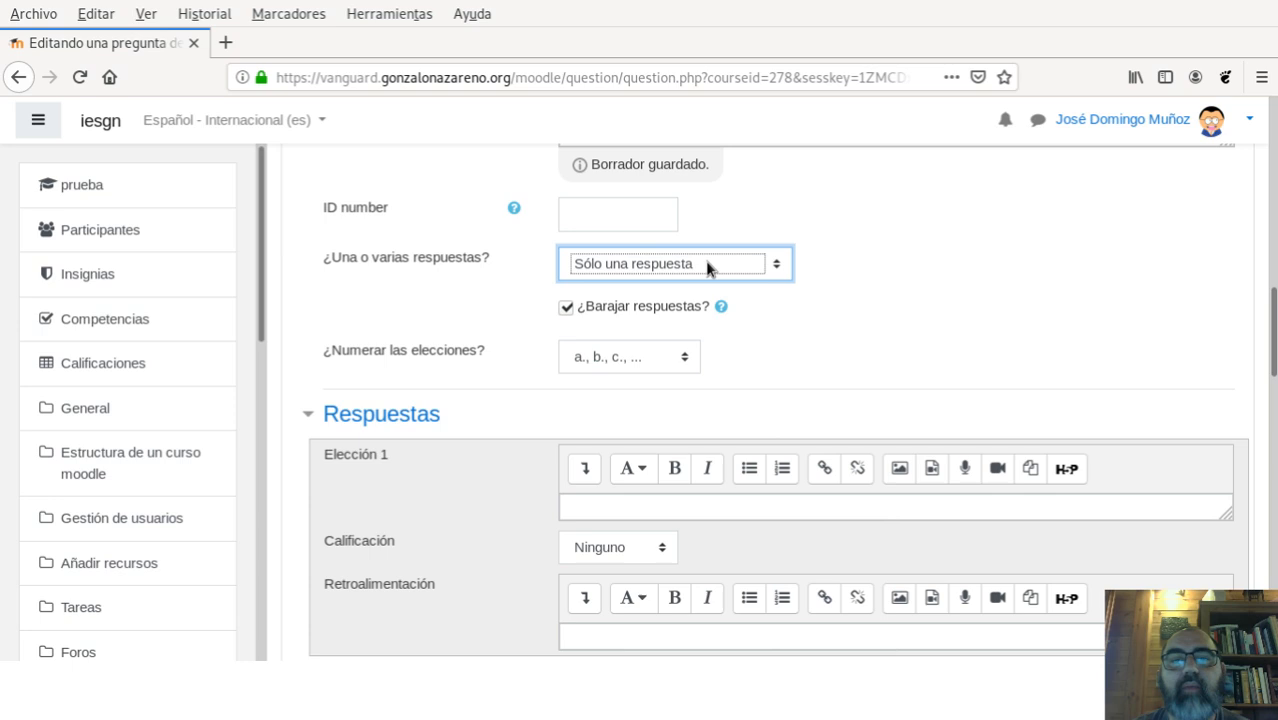
pyautogui.press('Down')
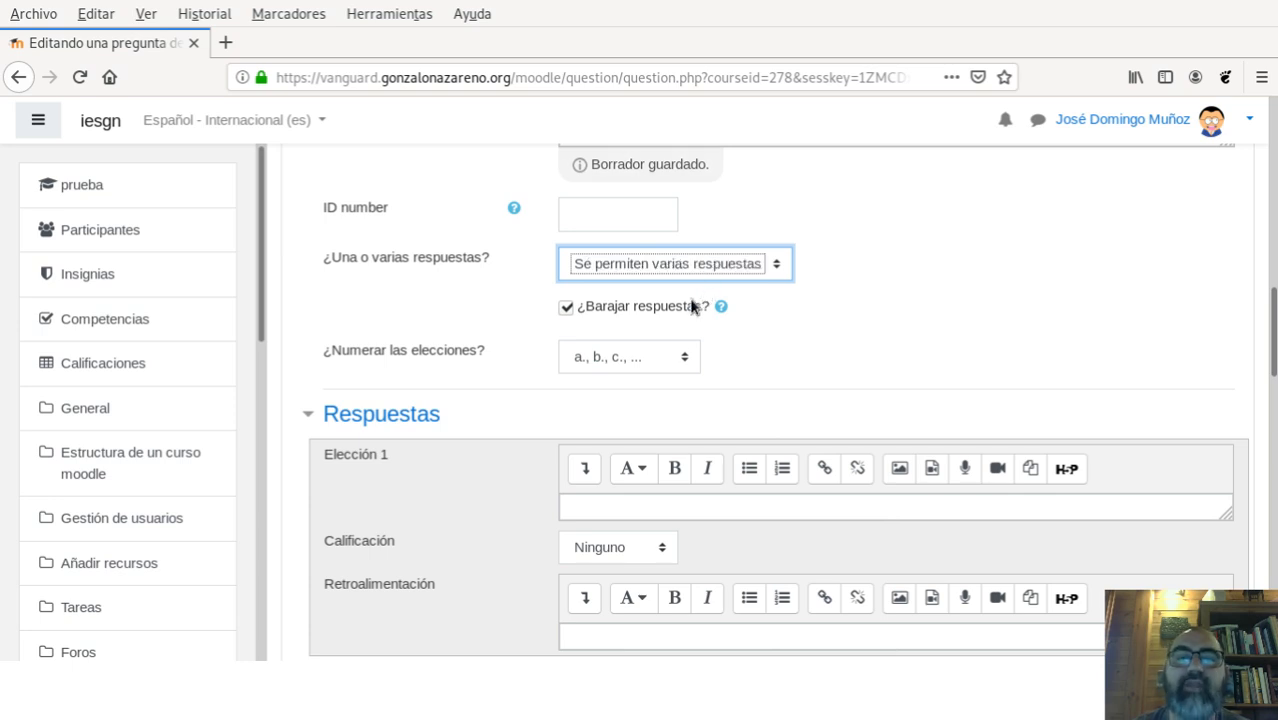
pyautogui.press('Up')
pyautogui.scroll(-1, 686, 320)
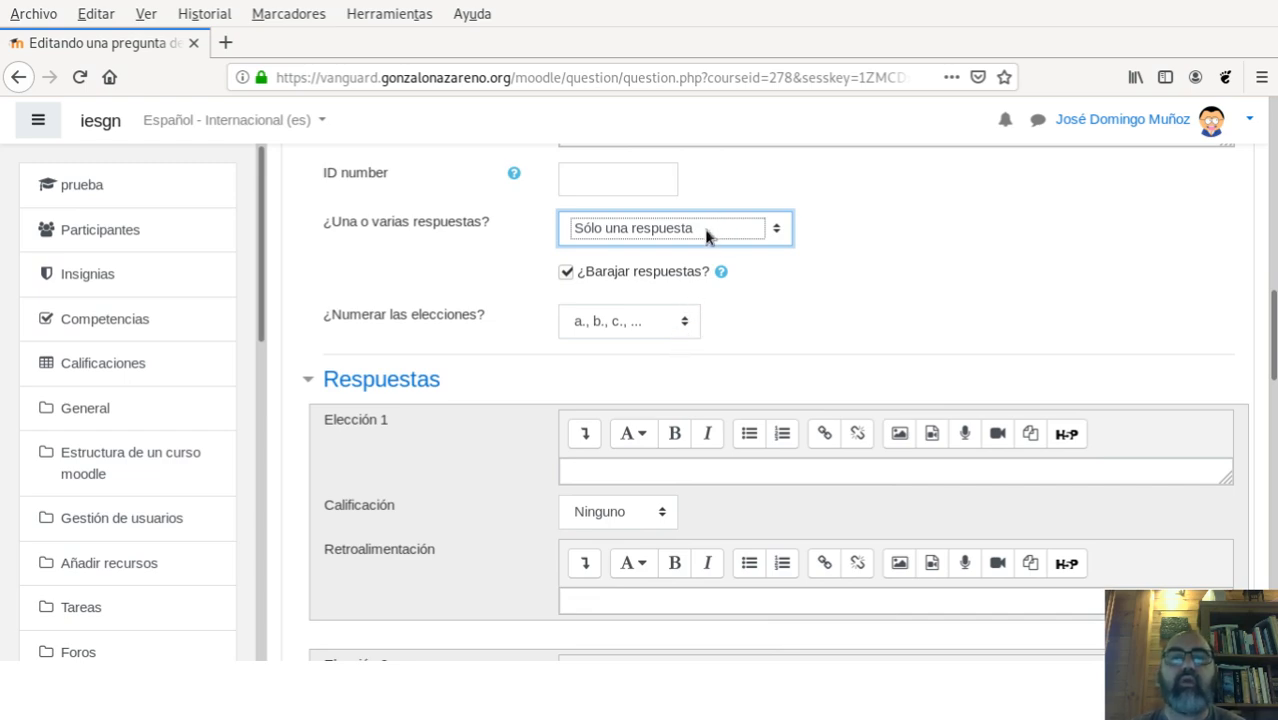
# Check the choice numbering options with several answers allowed, keeping "a., b., c., ..." and returning the question to "Sólo una respuesta"
pyautogui.press('Down')
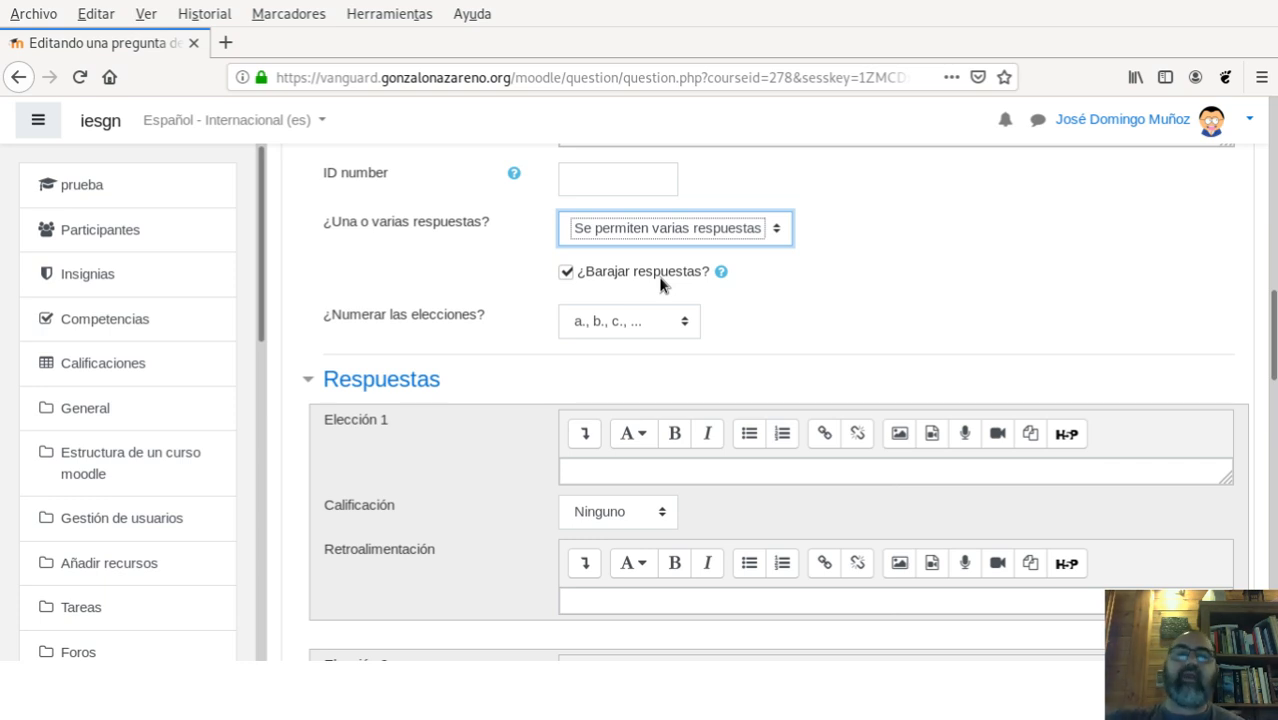
pyautogui.click(697, 325)
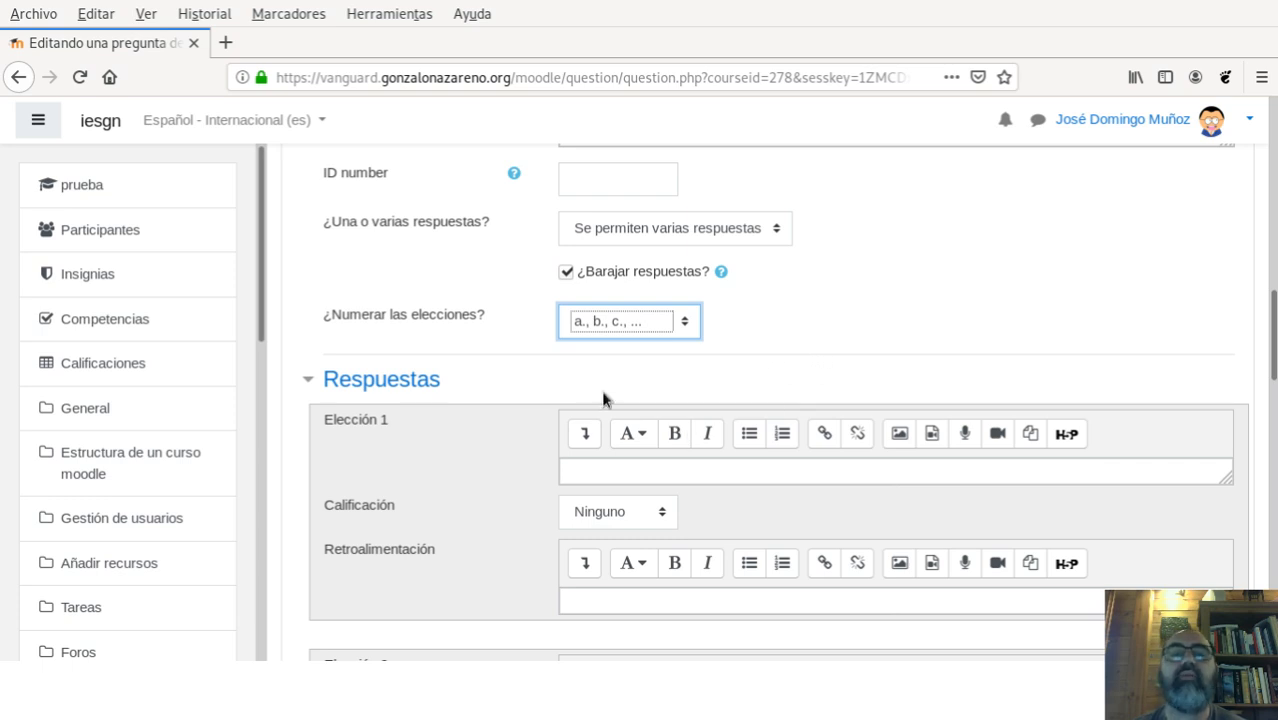
pyautogui.click(742, 232)
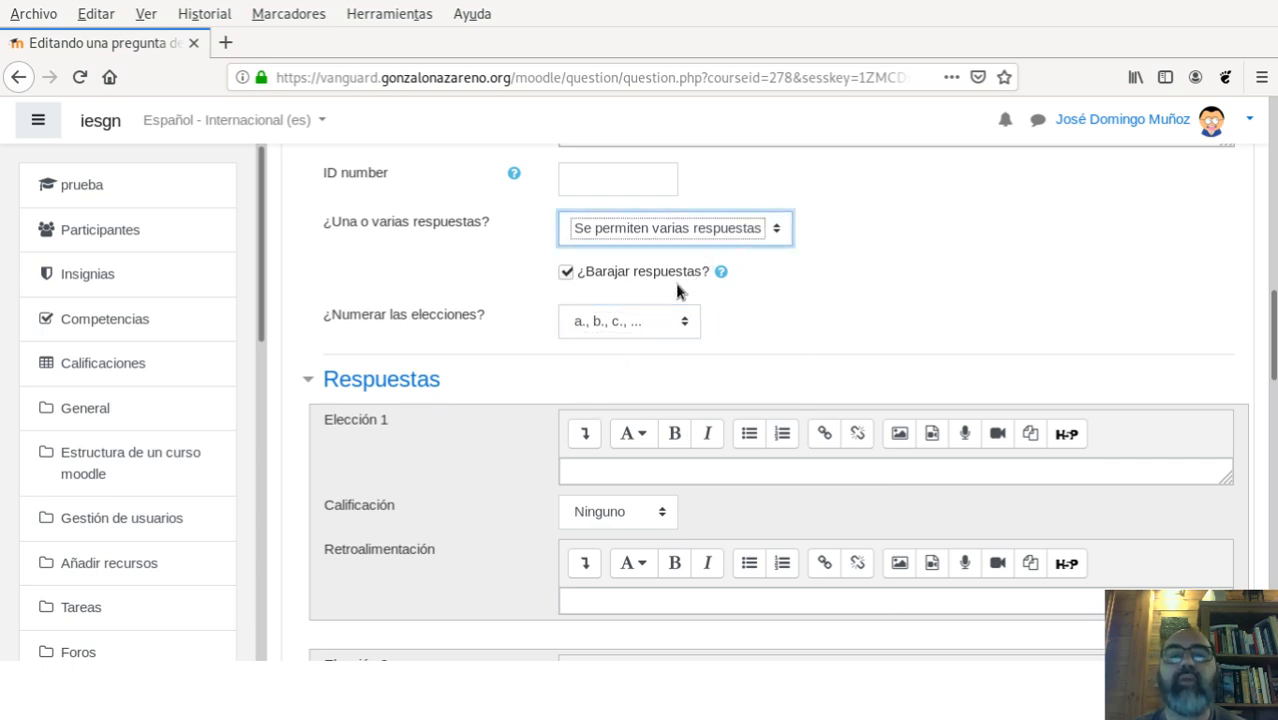
pyautogui.press('Up')
# Enter 3.16 as the text of Elección 1 and set its grade to 100%
pyautogui.scroll(-3, 842, 331)
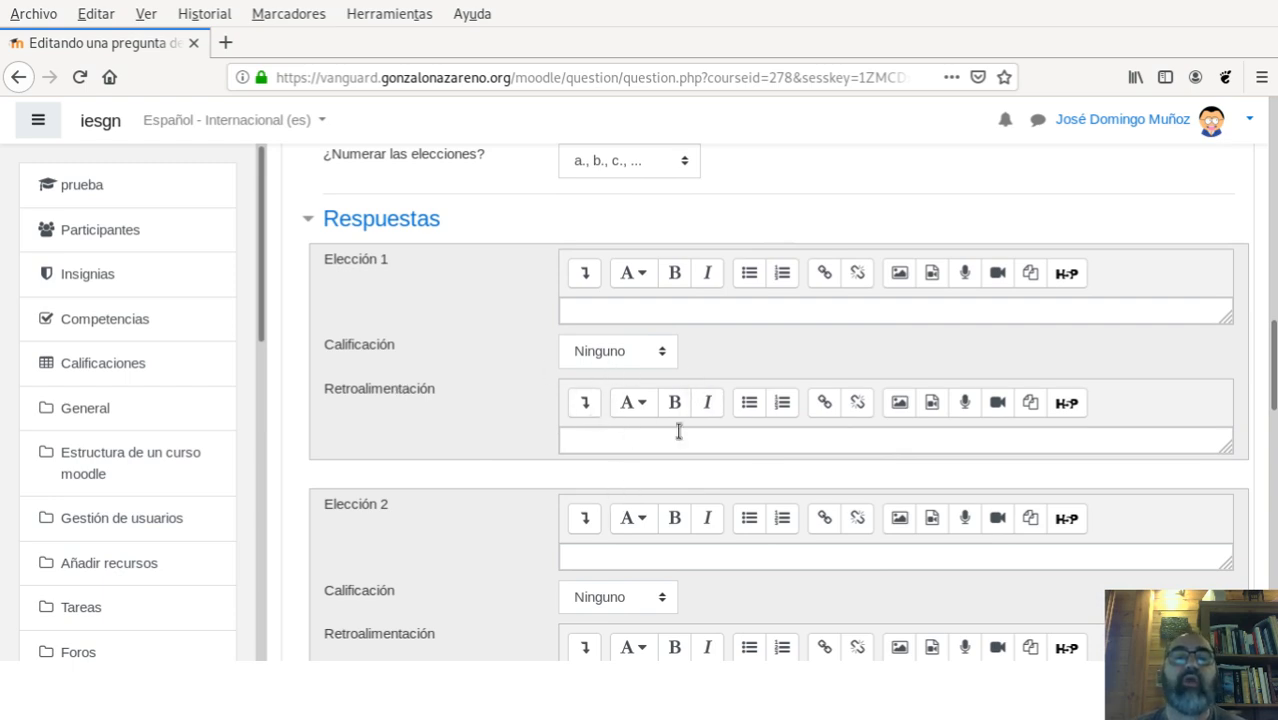
pyautogui.click(633, 315)
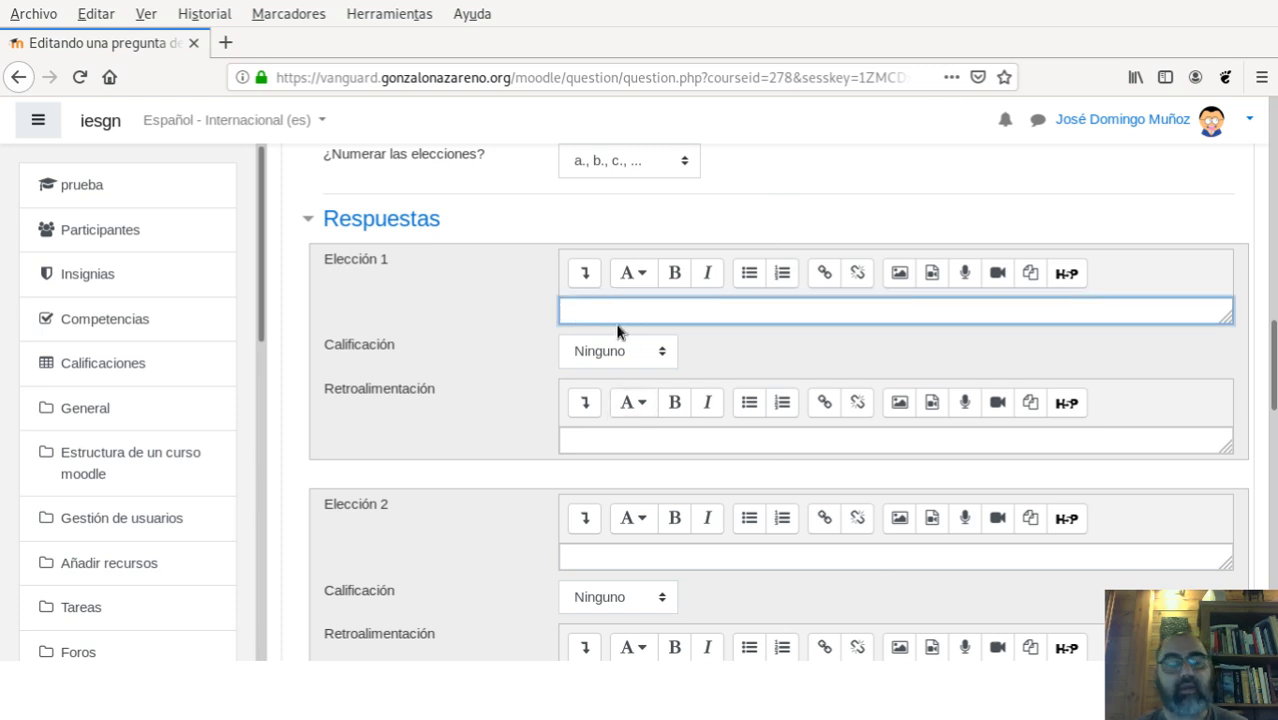
pyautogui.write('3')
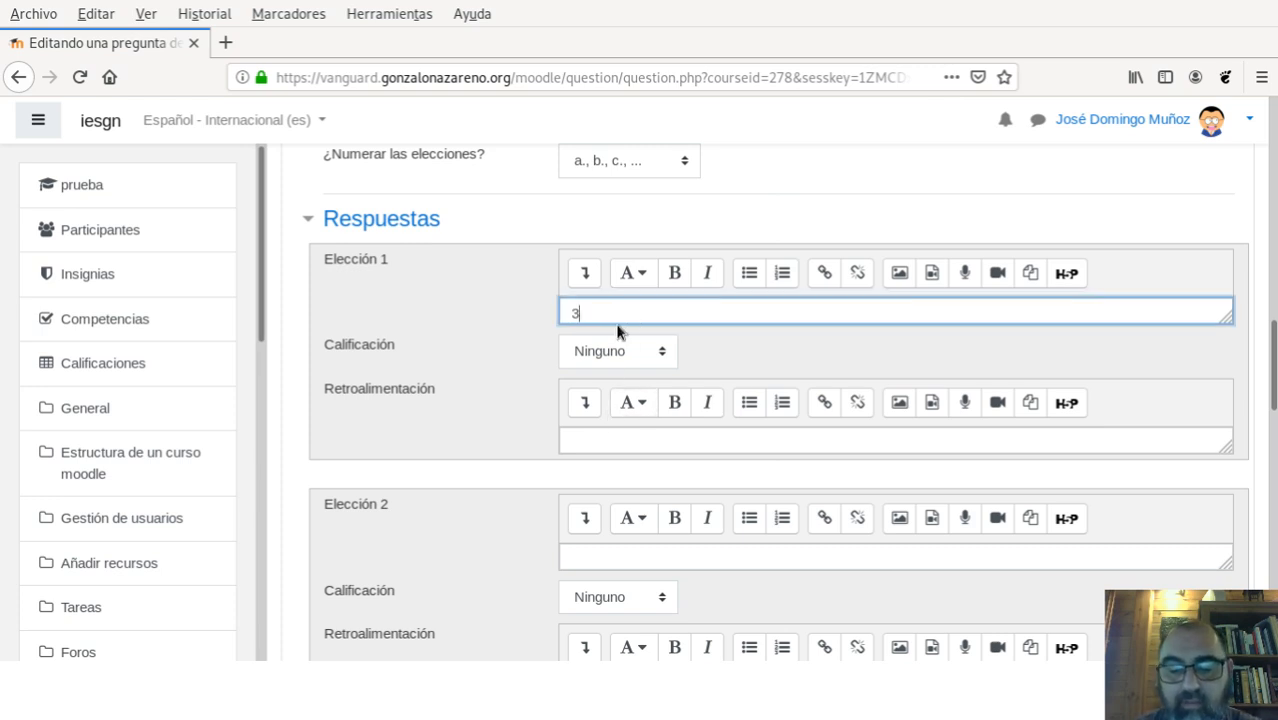
pyautogui.write('.16')
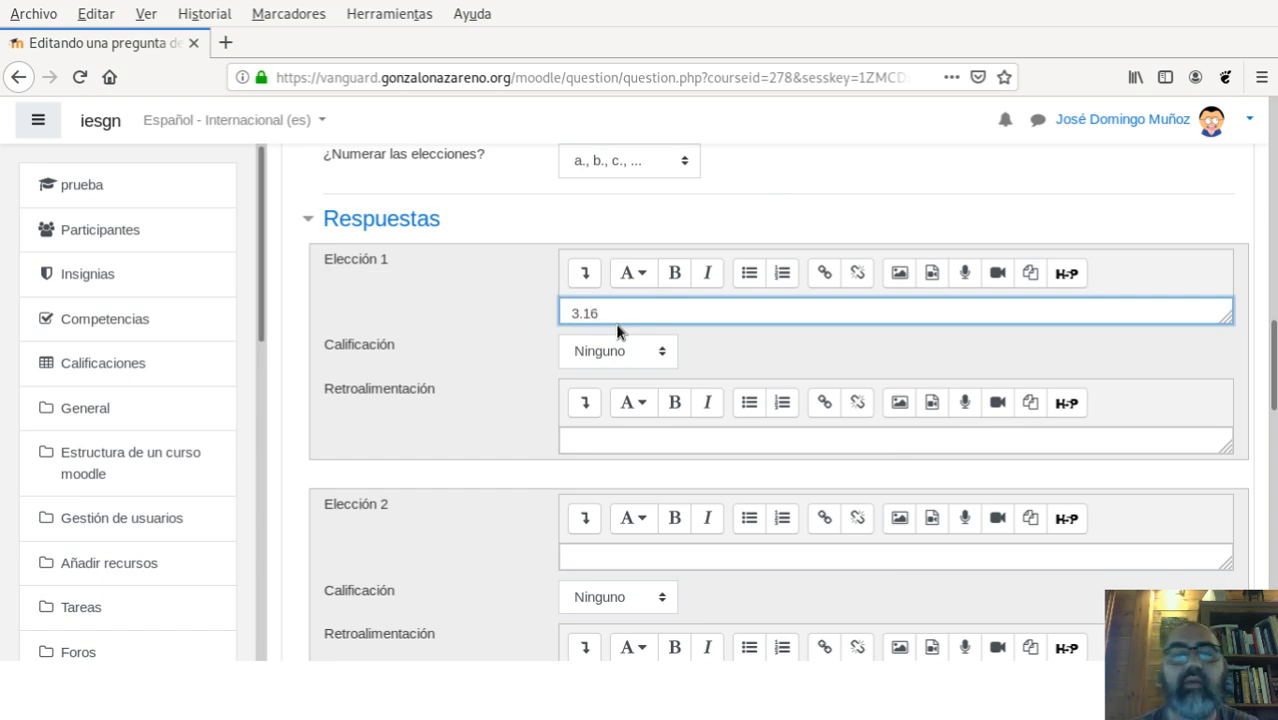
pyautogui.click(663, 352)
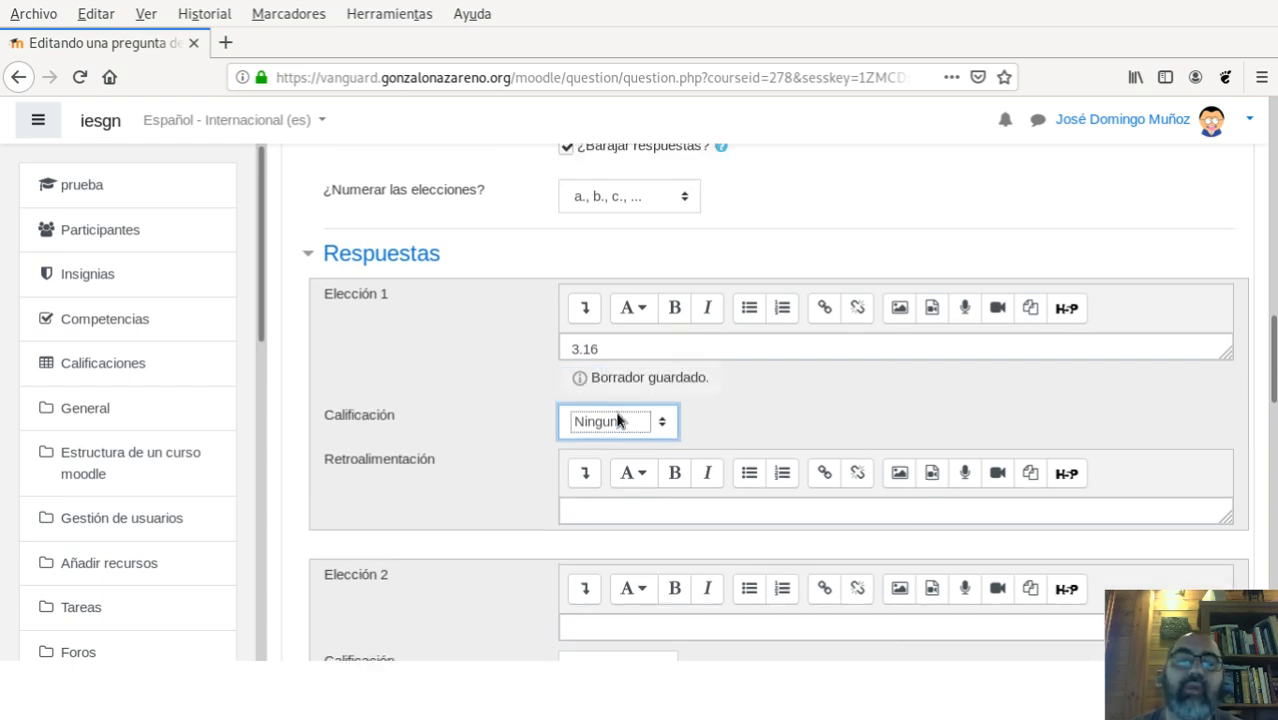
pyautogui.press('Down')
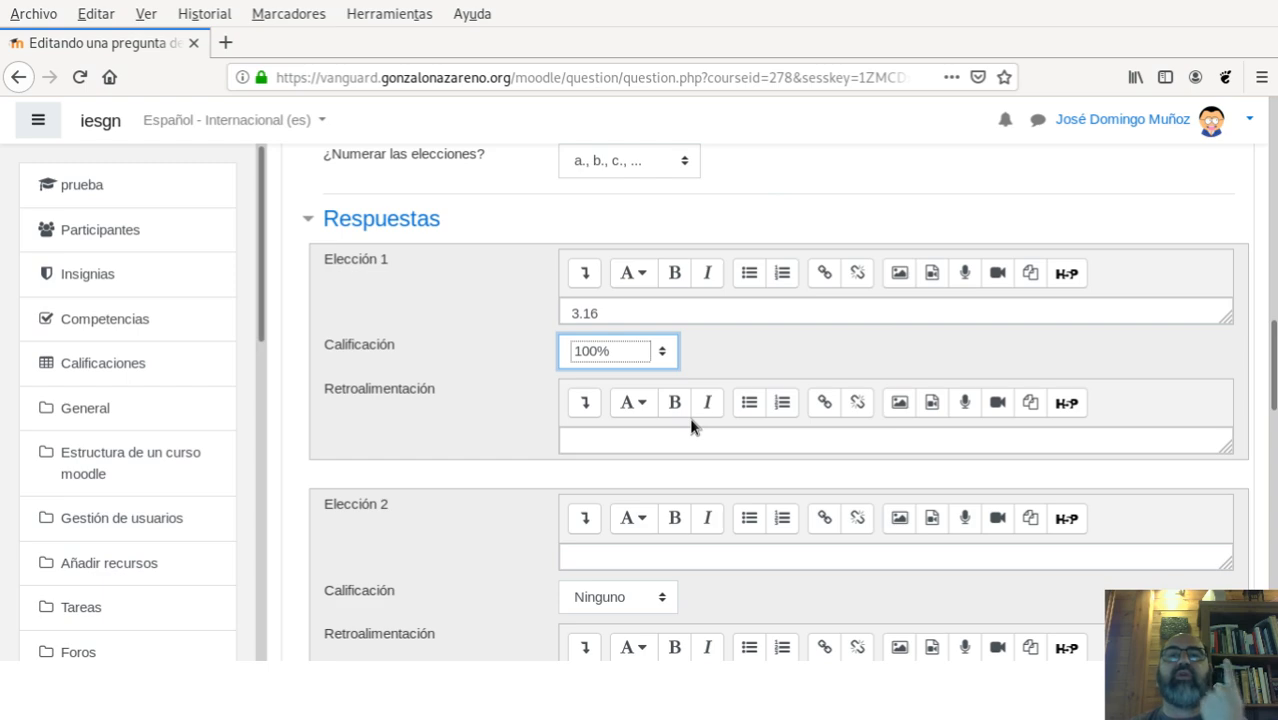
# Change the text of Elección 1 to 3.15 and its grade to 50%
pyautogui.click(604, 318)
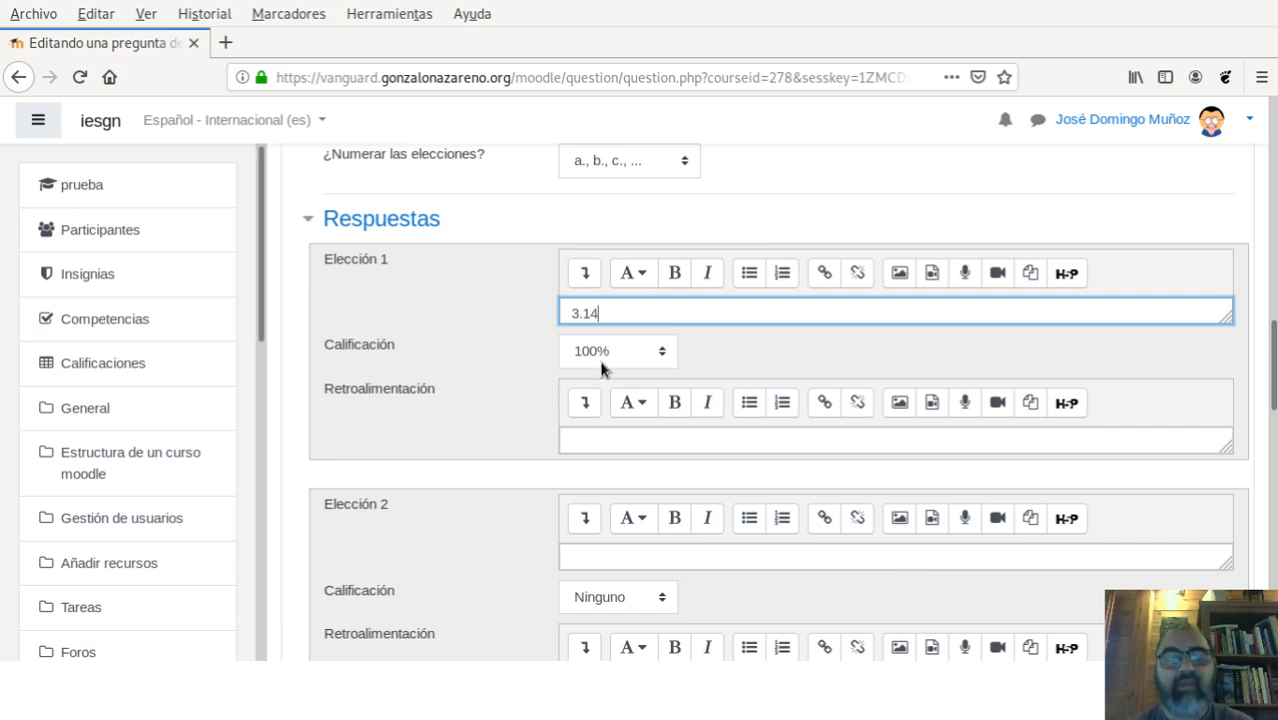
pyautogui.press('BackSpace')
pyautogui.write('5')
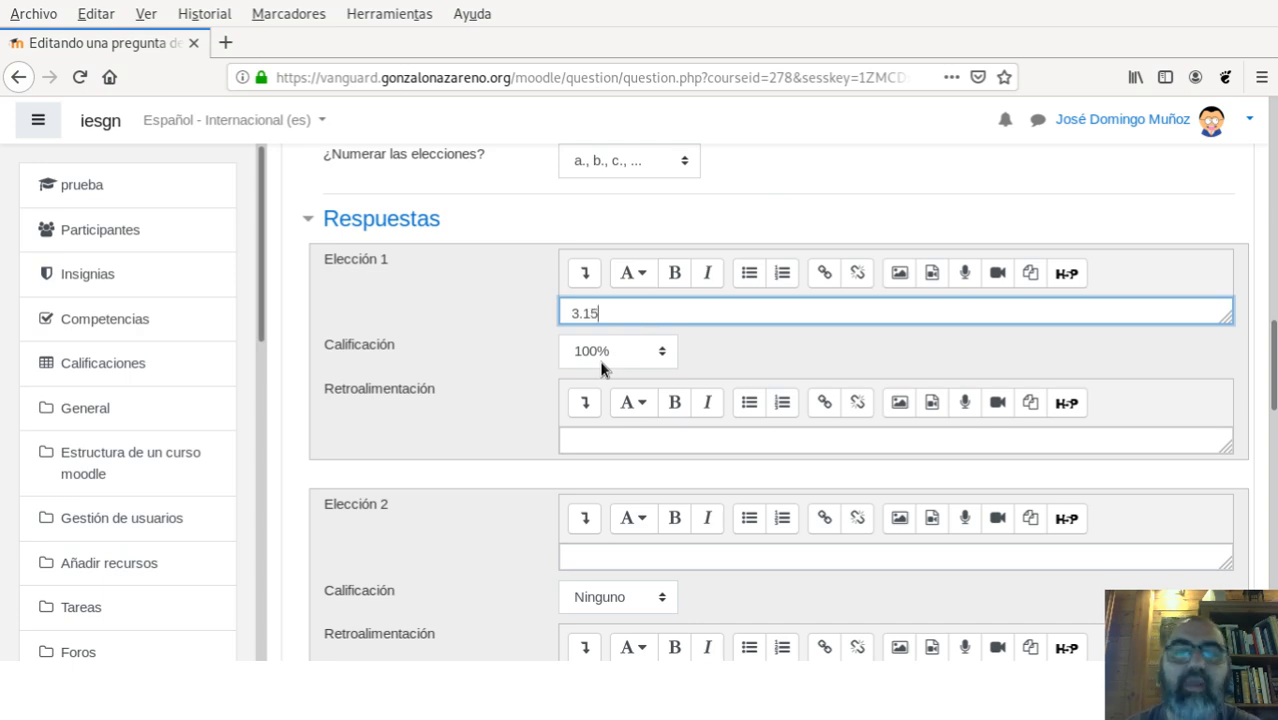
pyautogui.click(662, 354)
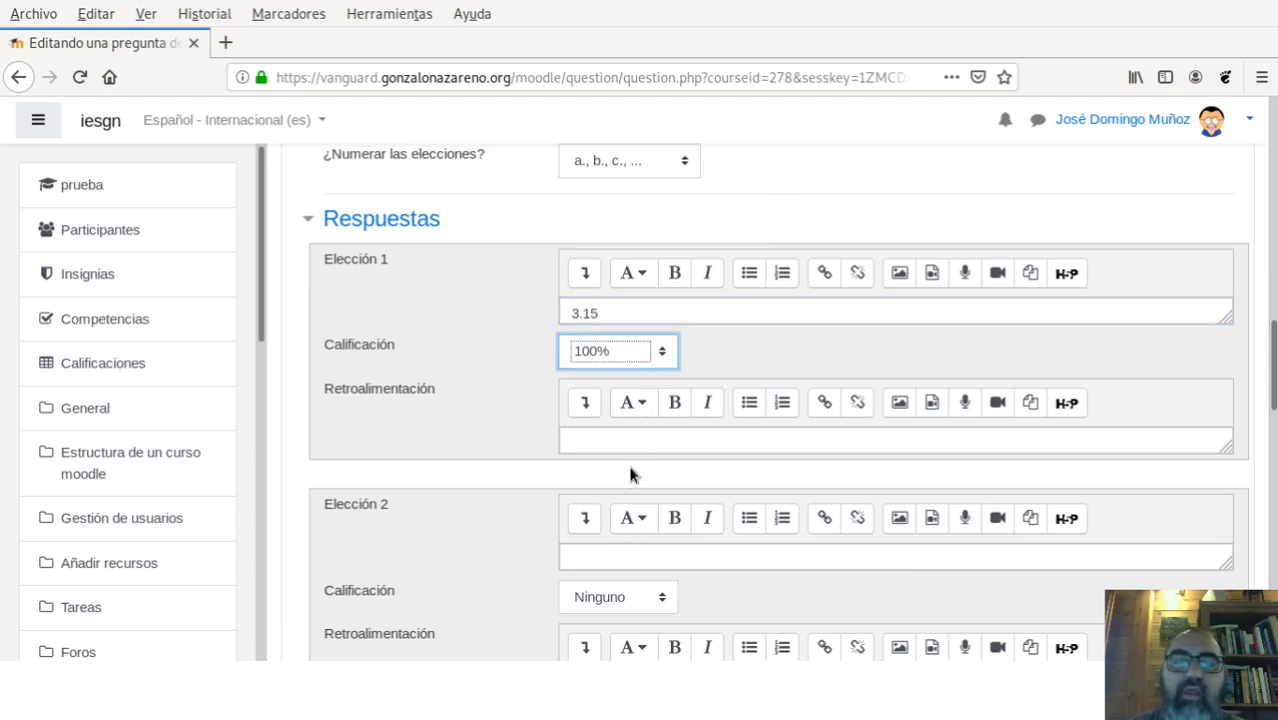
pyautogui.press('5')
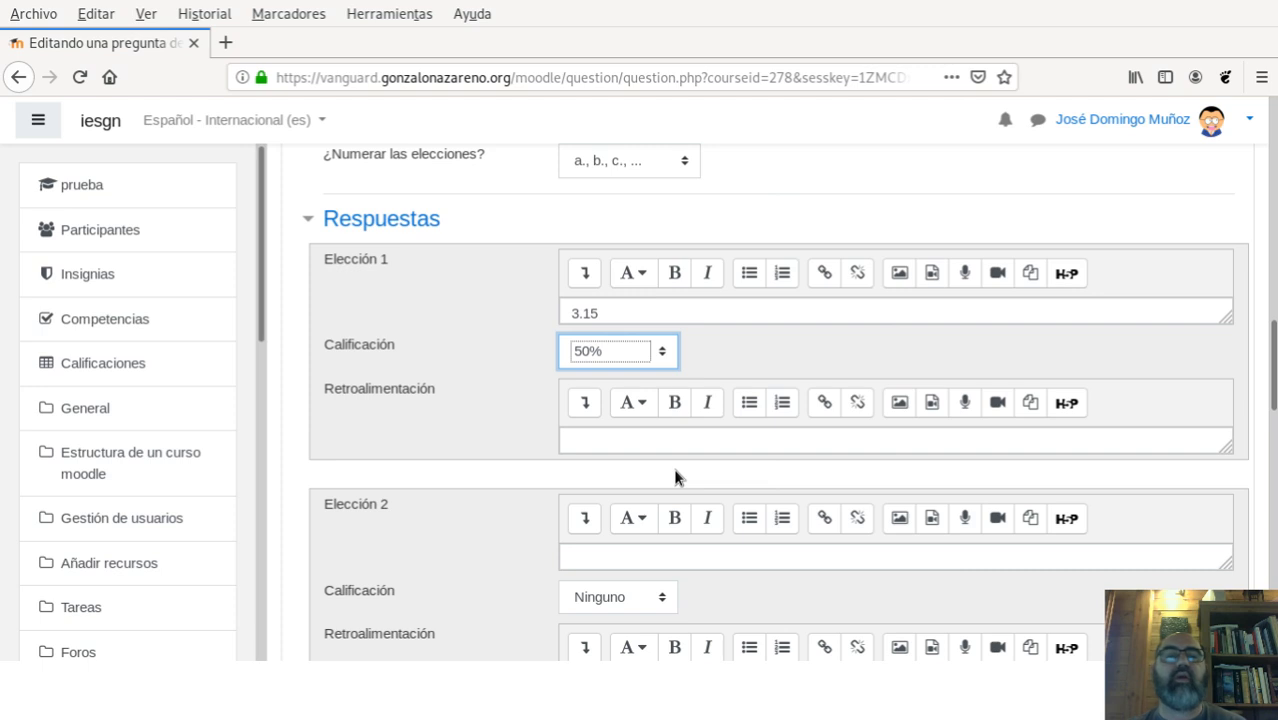
# Enter 18 as the text of Elección 2 and give it a negative grade of -50%
pyautogui.click(590, 553)
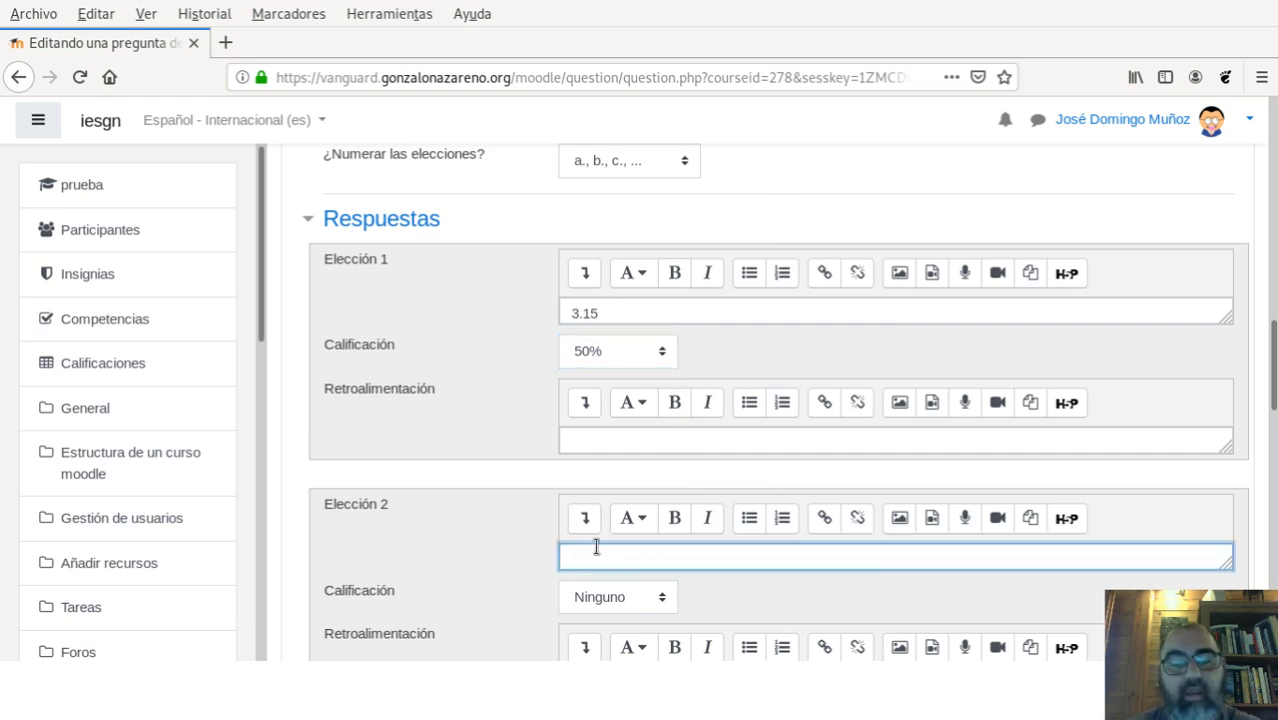
pyautogui.write('18')
pyautogui.scroll(-4, 662, 580)
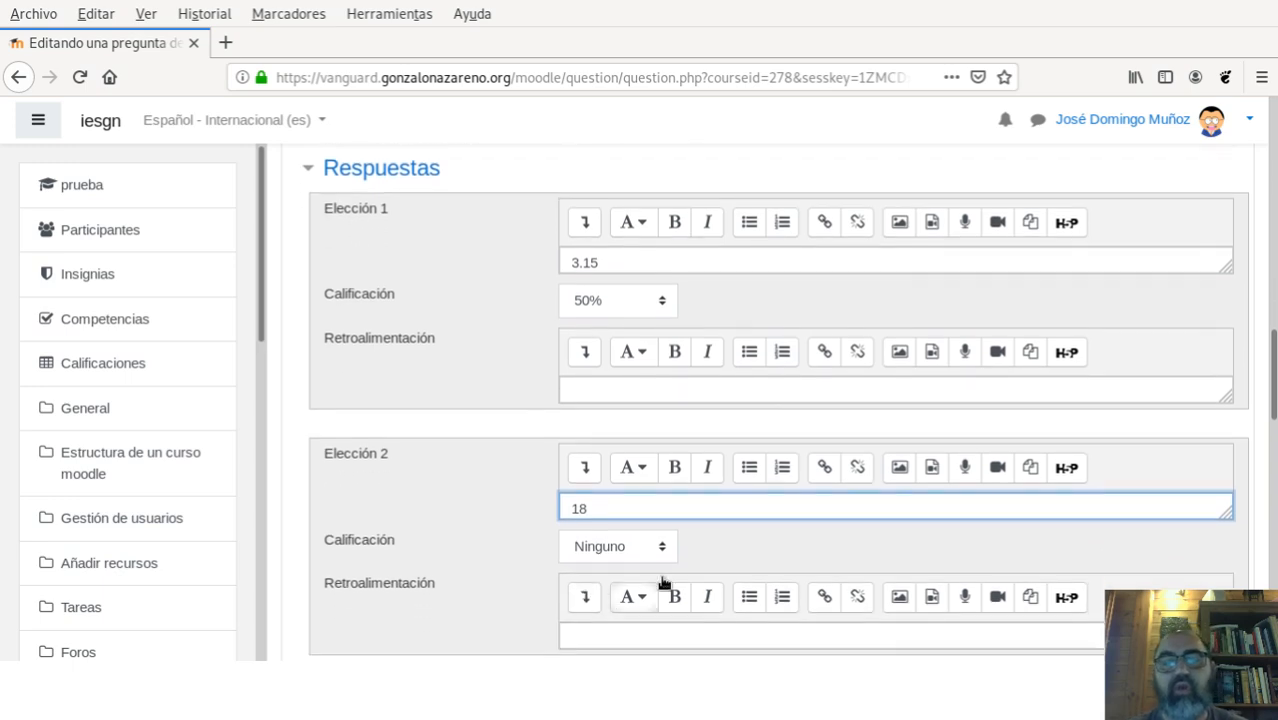
pyautogui.click(662, 385)
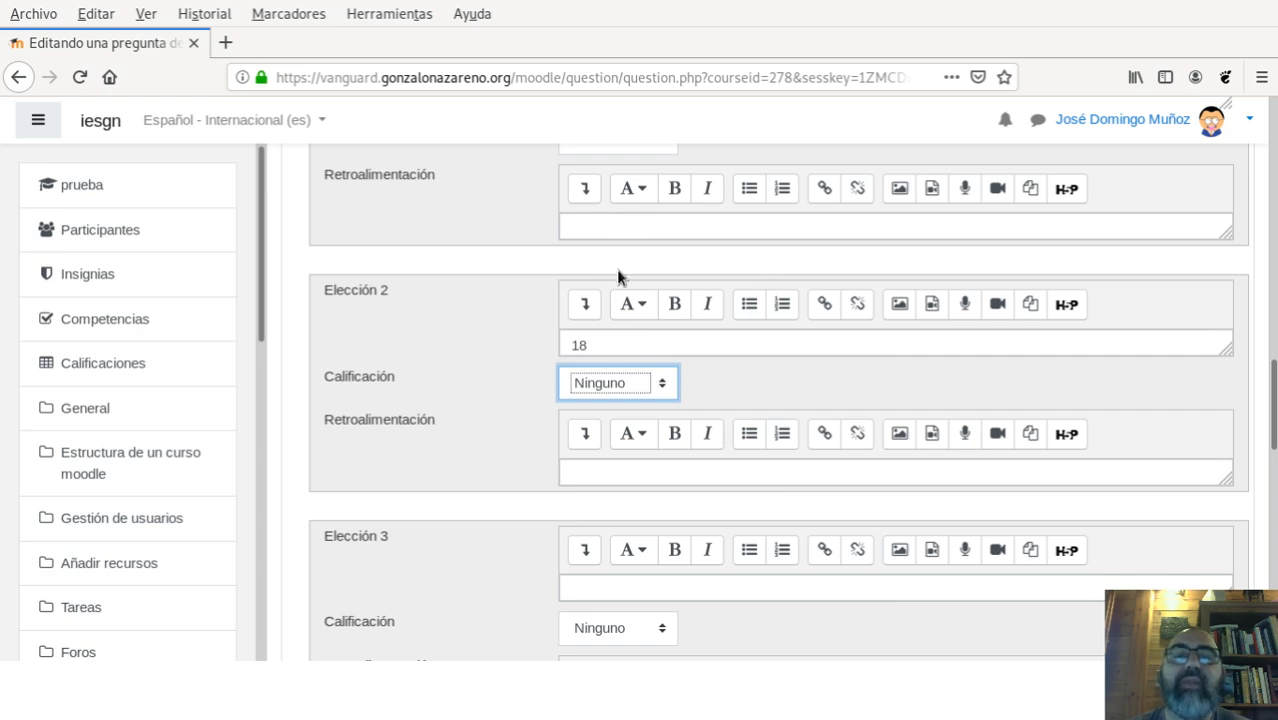
pyautogui.click(613, 319)
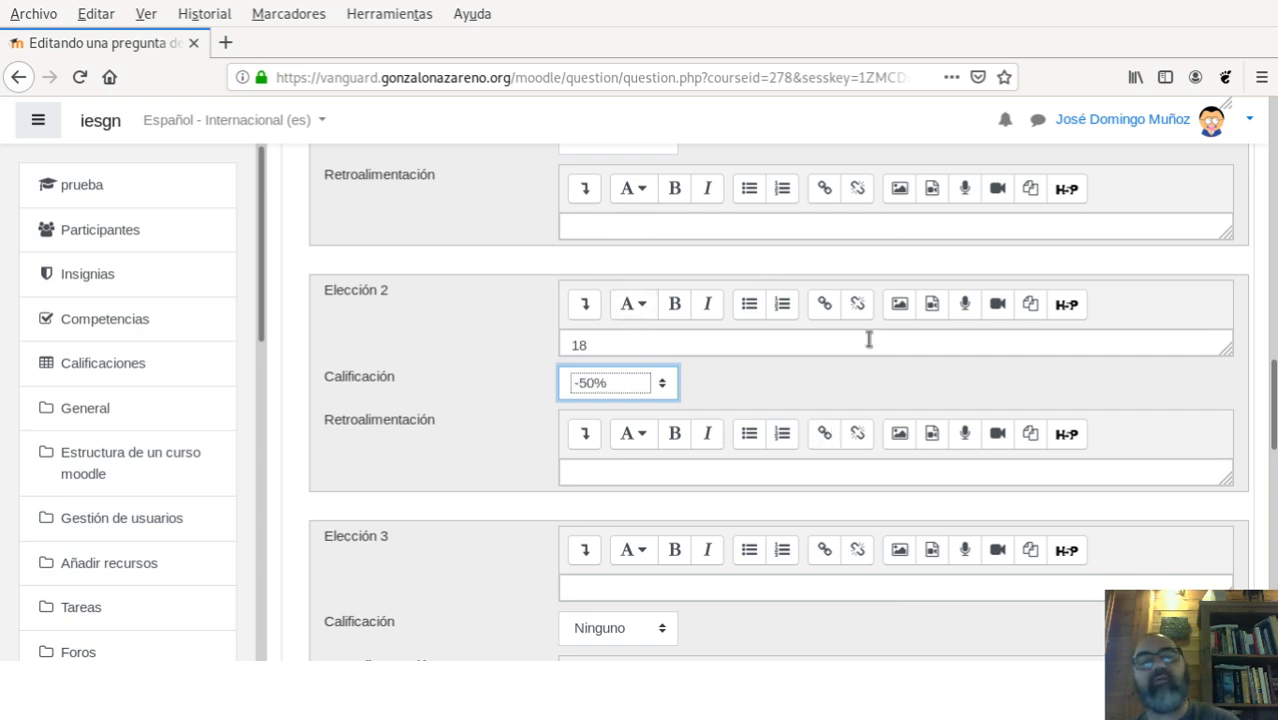
# Look over the remaining empty choices and form sections, and try to save the question
pyautogui.scroll(1, 865, 373)
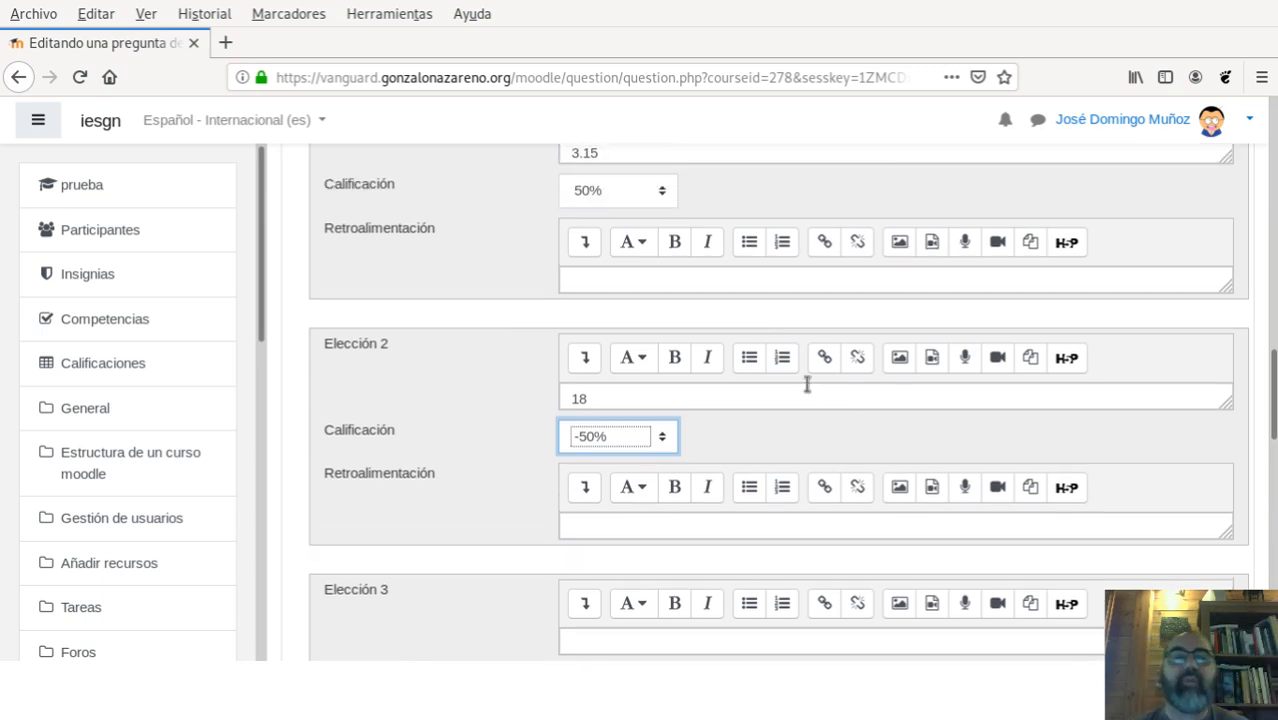
pyautogui.scroll(-1, 790, 380)
pyautogui.scroll(-7, 770, 400)
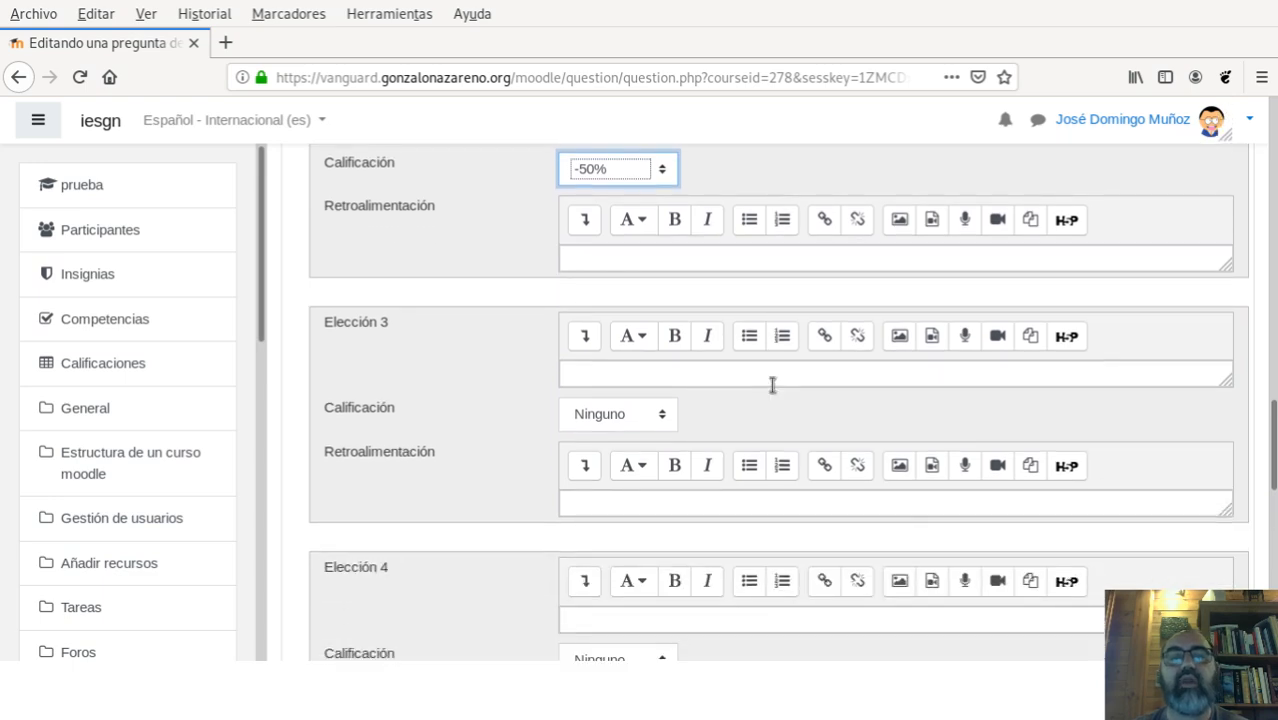
pyautogui.scroll(-6, 656, 380)
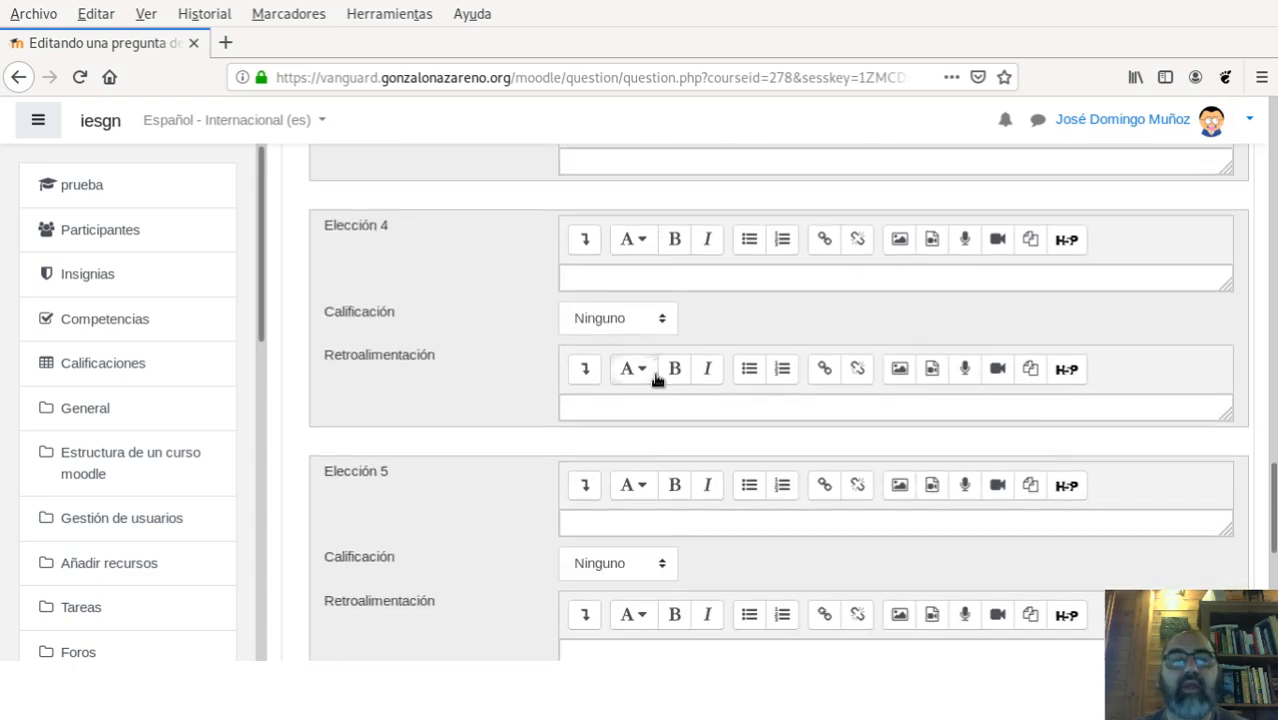
pyautogui.scroll(-1, 660, 420)
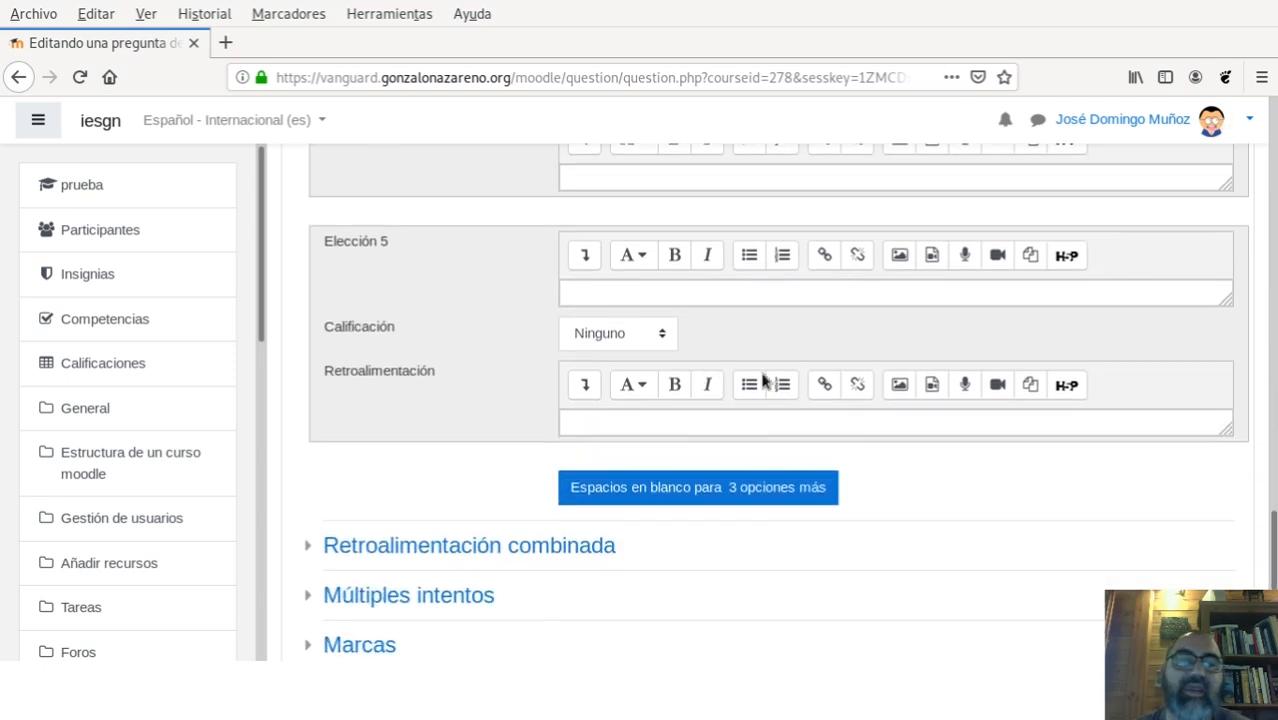
pyautogui.scroll(-4, 785, 371)
pyautogui.scroll(-1, 788, 370)
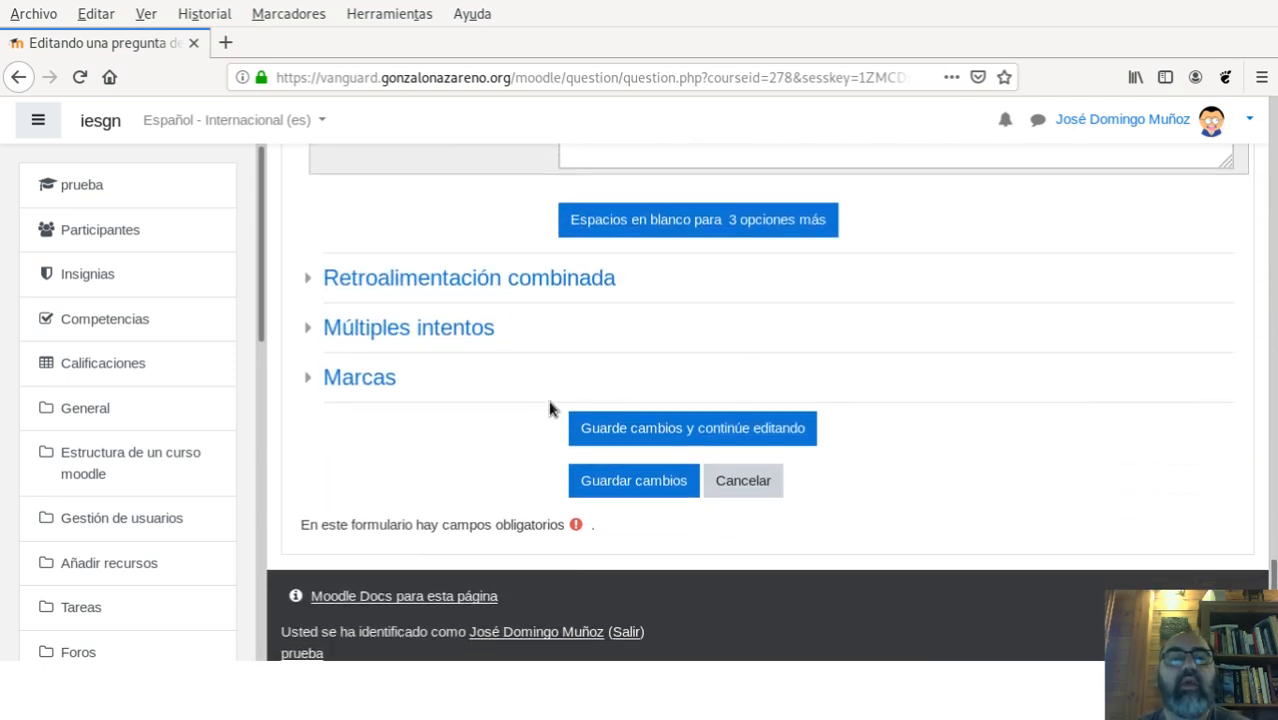
pyautogui.scroll(2, 630, 448)
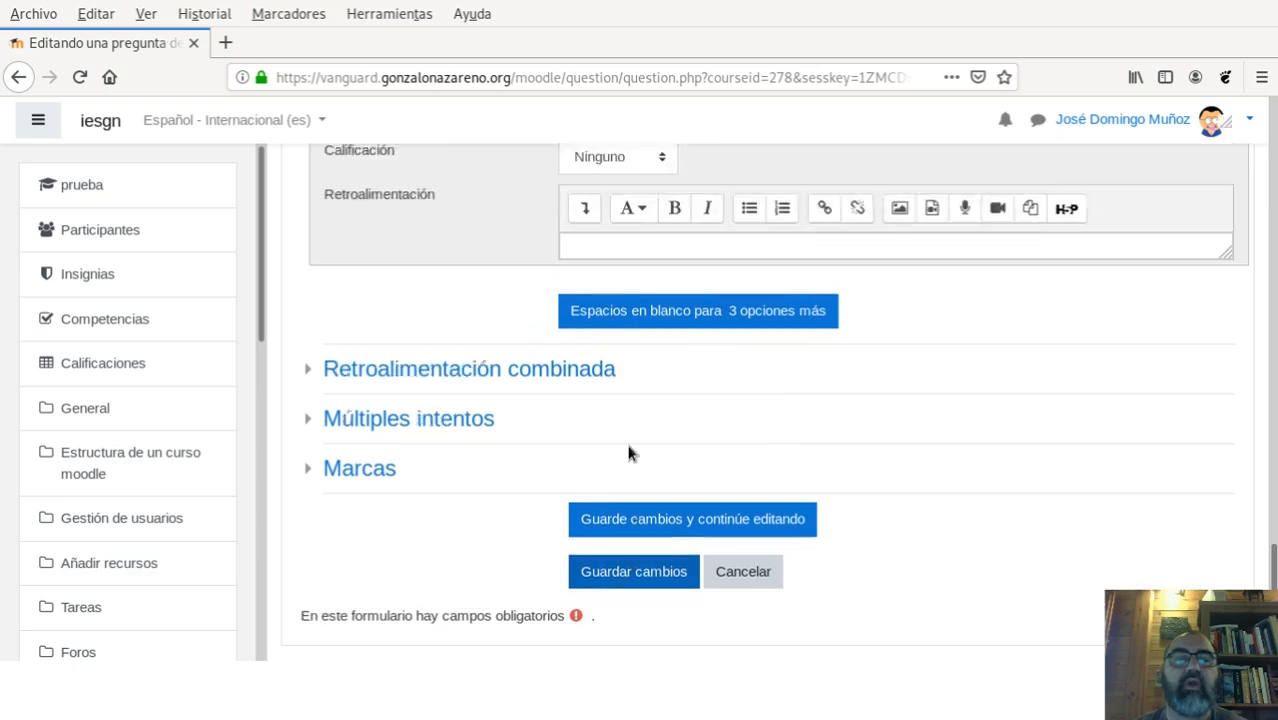
pyautogui.scroll(8, 630, 440)
pyautogui.scroll(-10, 660, 450)
pyautogui.click(628, 424)
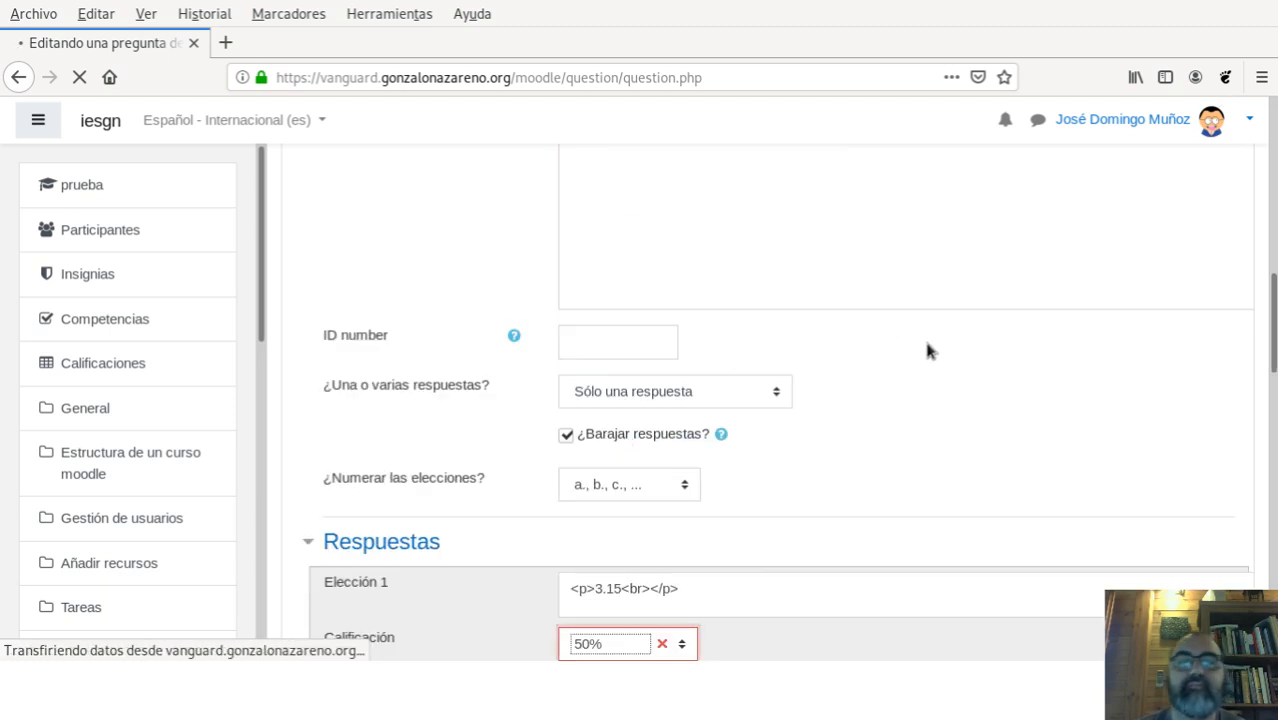
# Set the grade of Elección 1 to 100% and correct its text to 3.14
pyautogui.scroll(-4, 768, 415)
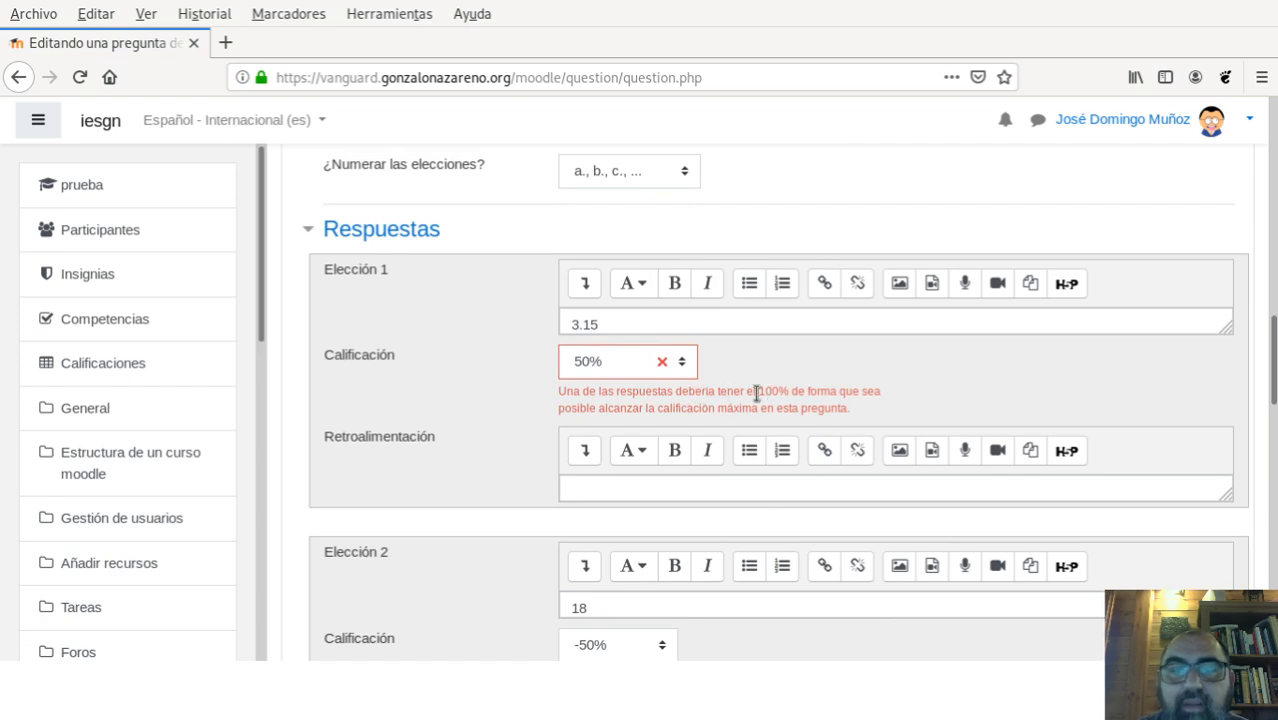
pyautogui.click(683, 362)
pyautogui.press('1')
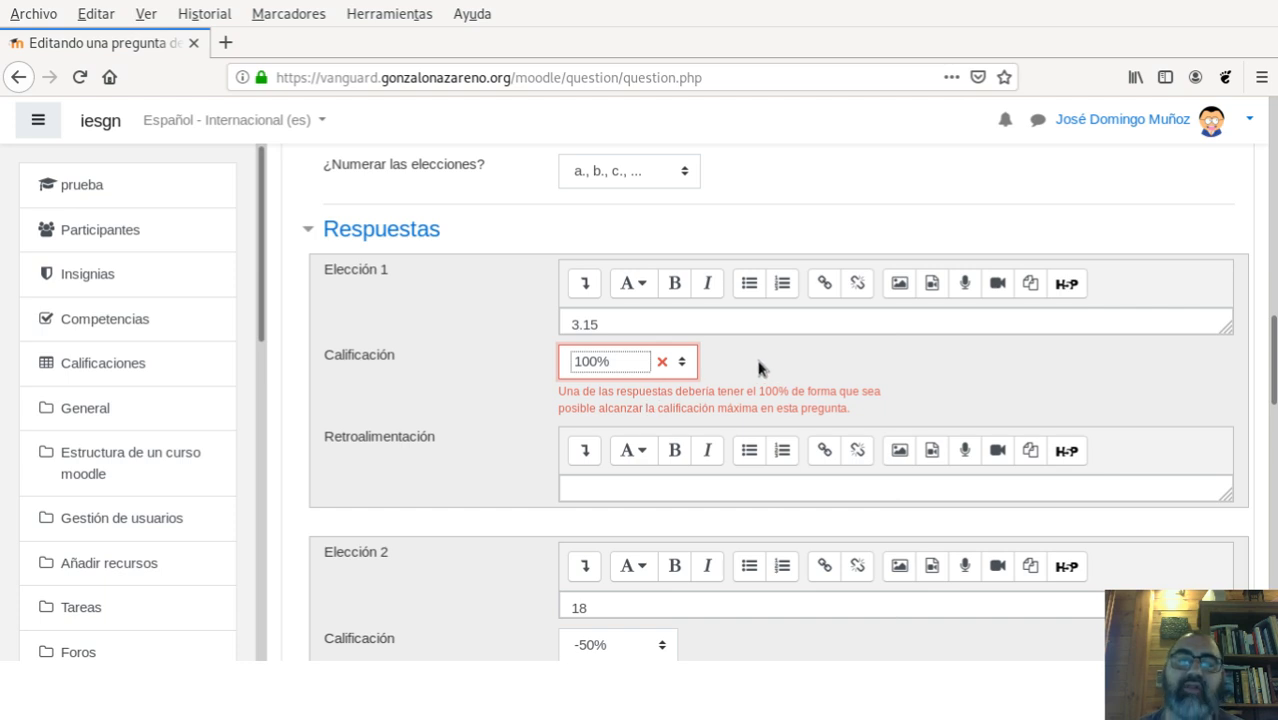
pyautogui.scroll(-5, 755, 365)
pyautogui.scroll(3, 670, 395)
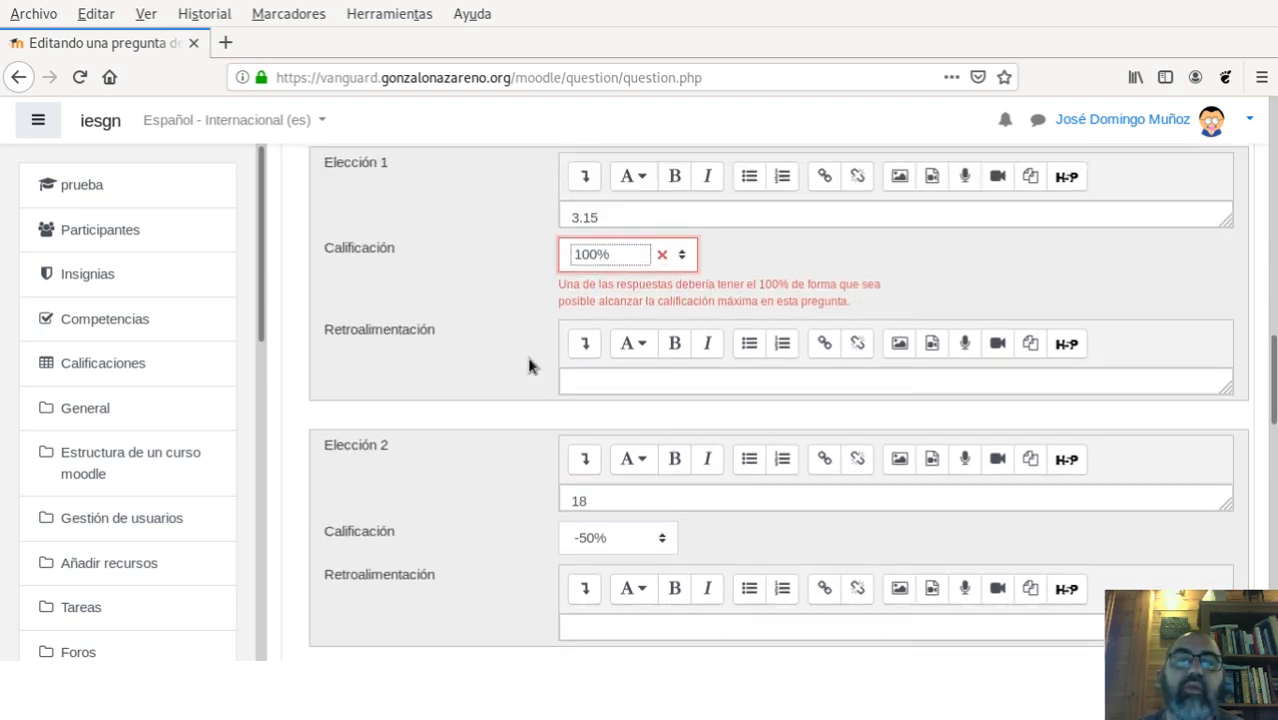
pyautogui.click(609, 216)
pyautogui.press('BackSpace')
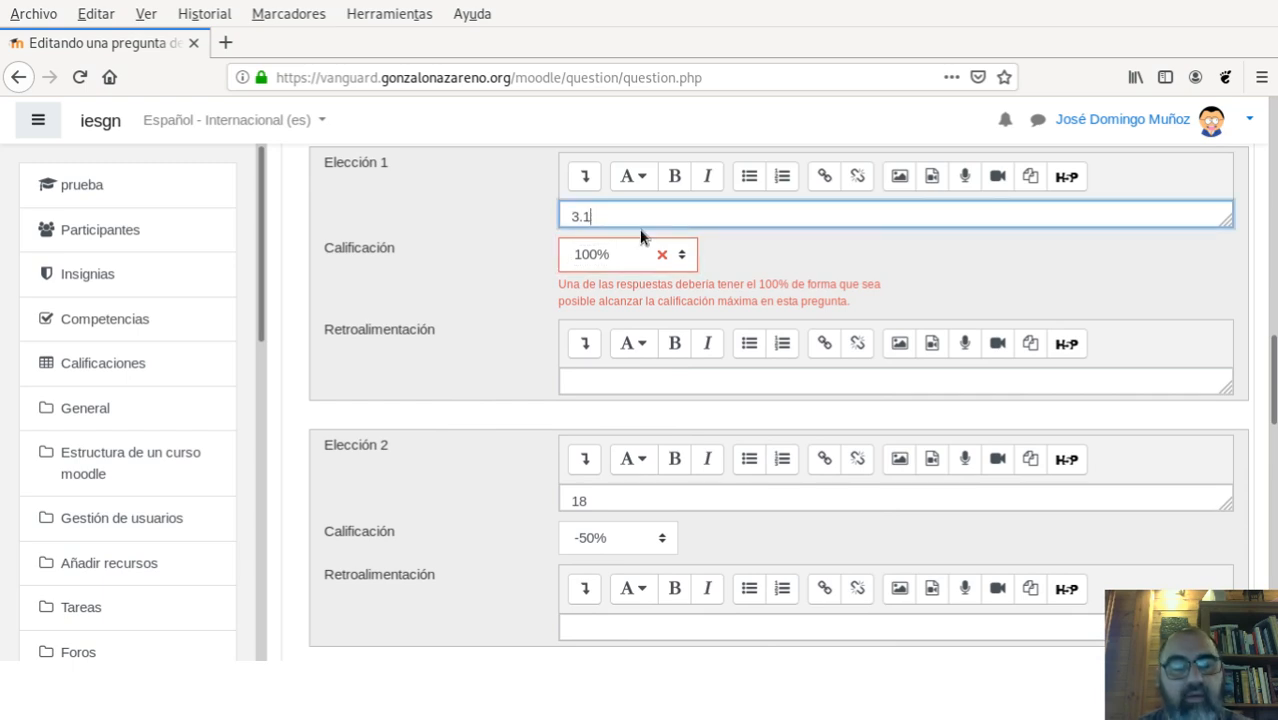
pyautogui.write('4')
# Save the multiple-choice question, leaving choices 3 to 5 empty
pyautogui.scroll(-3, 660, 300)
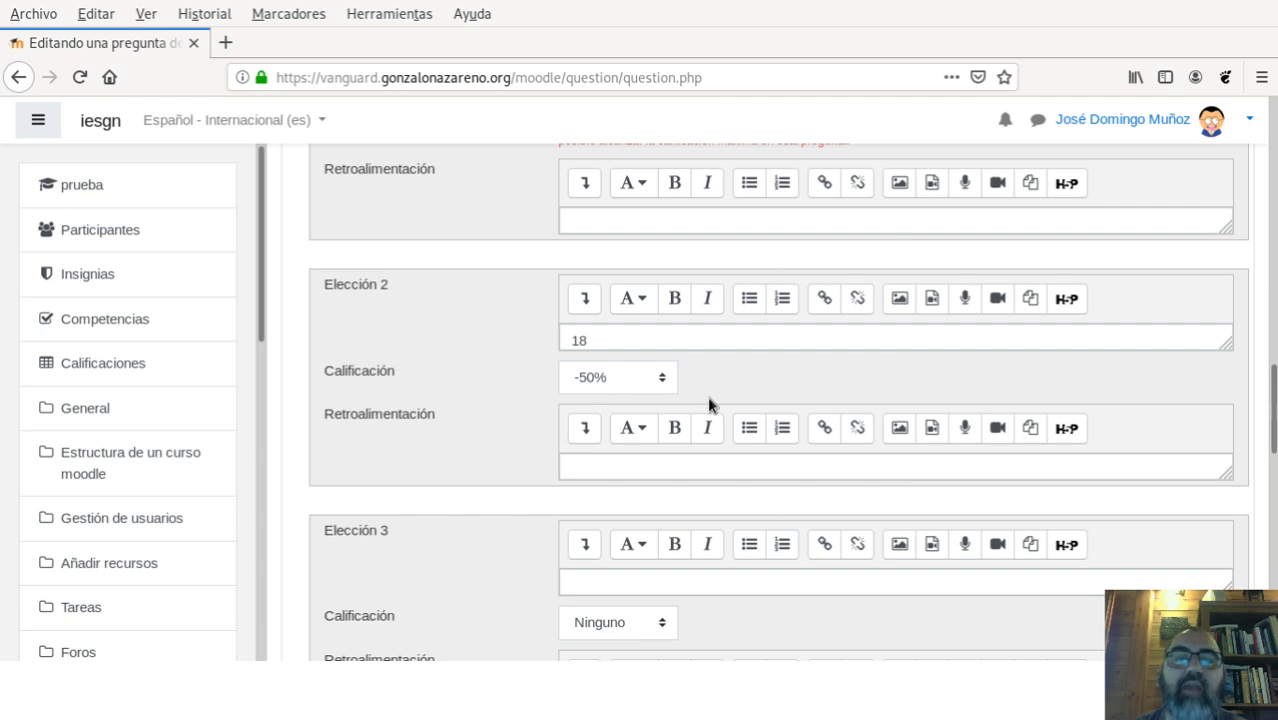
pyautogui.scroll(-4, 737, 412)
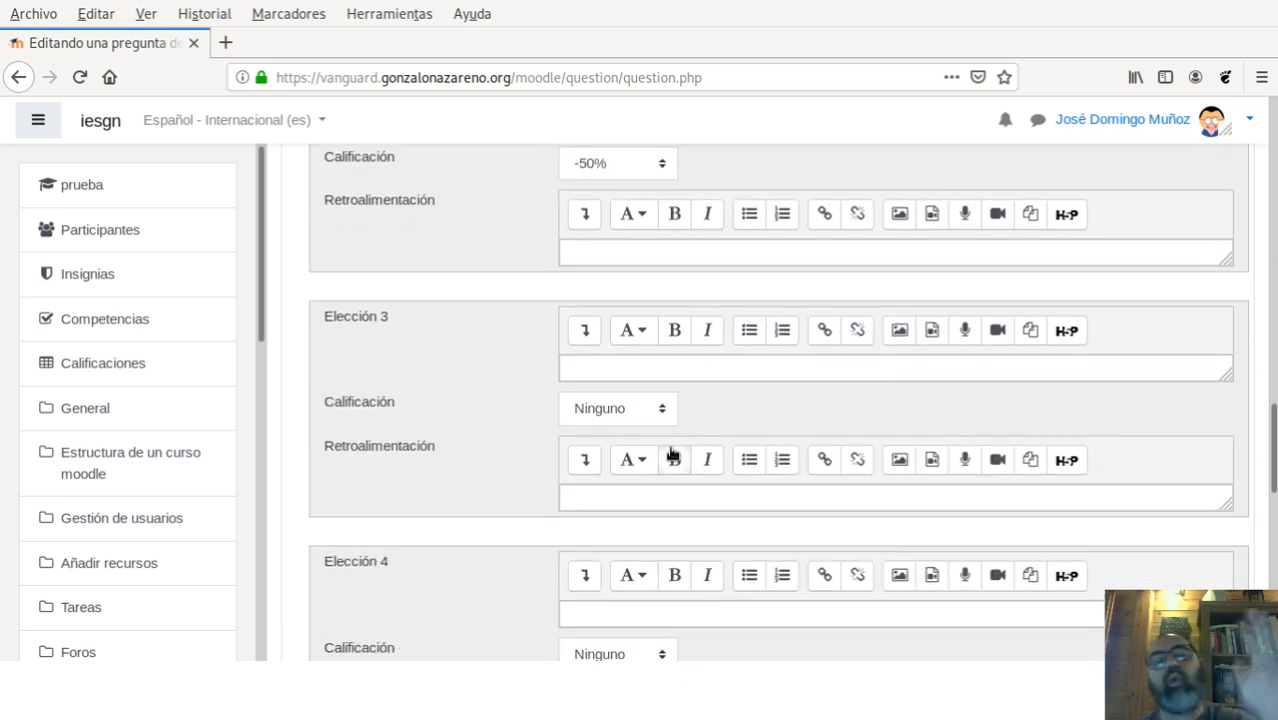
pyautogui.scroll(-12, 672, 453)
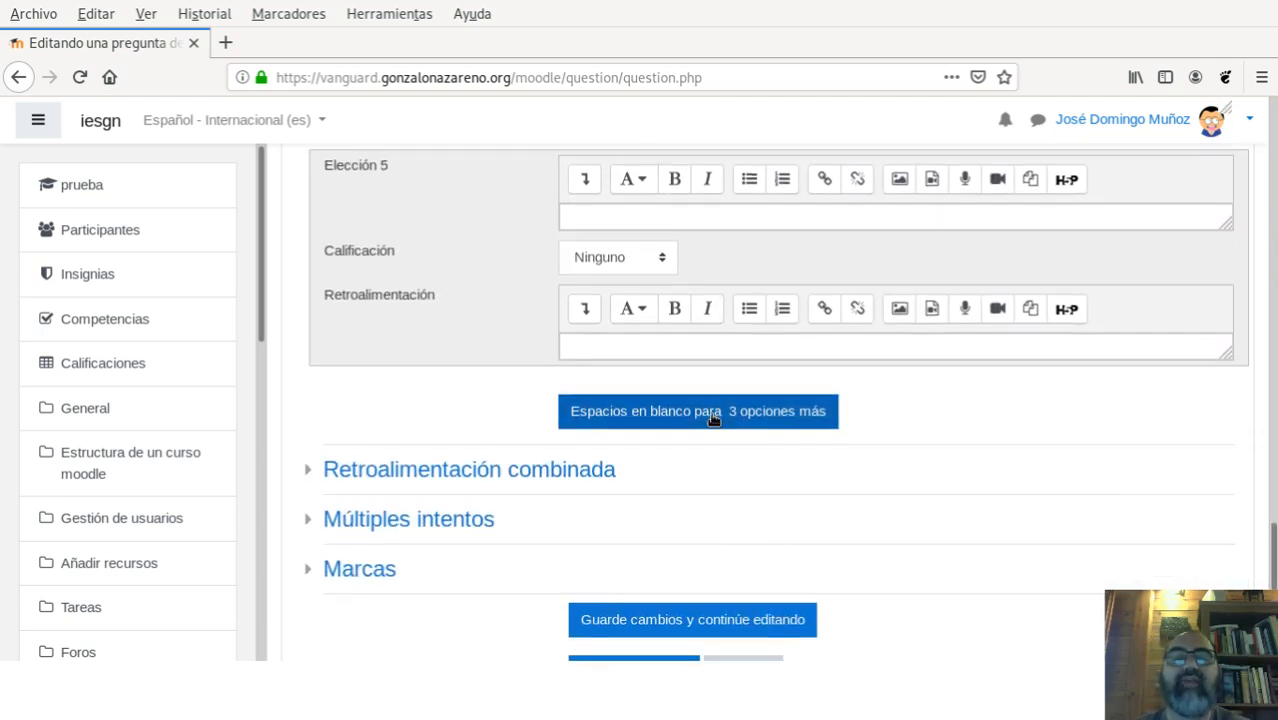
pyautogui.scroll(-3, 710, 428)
pyautogui.click(651, 512)
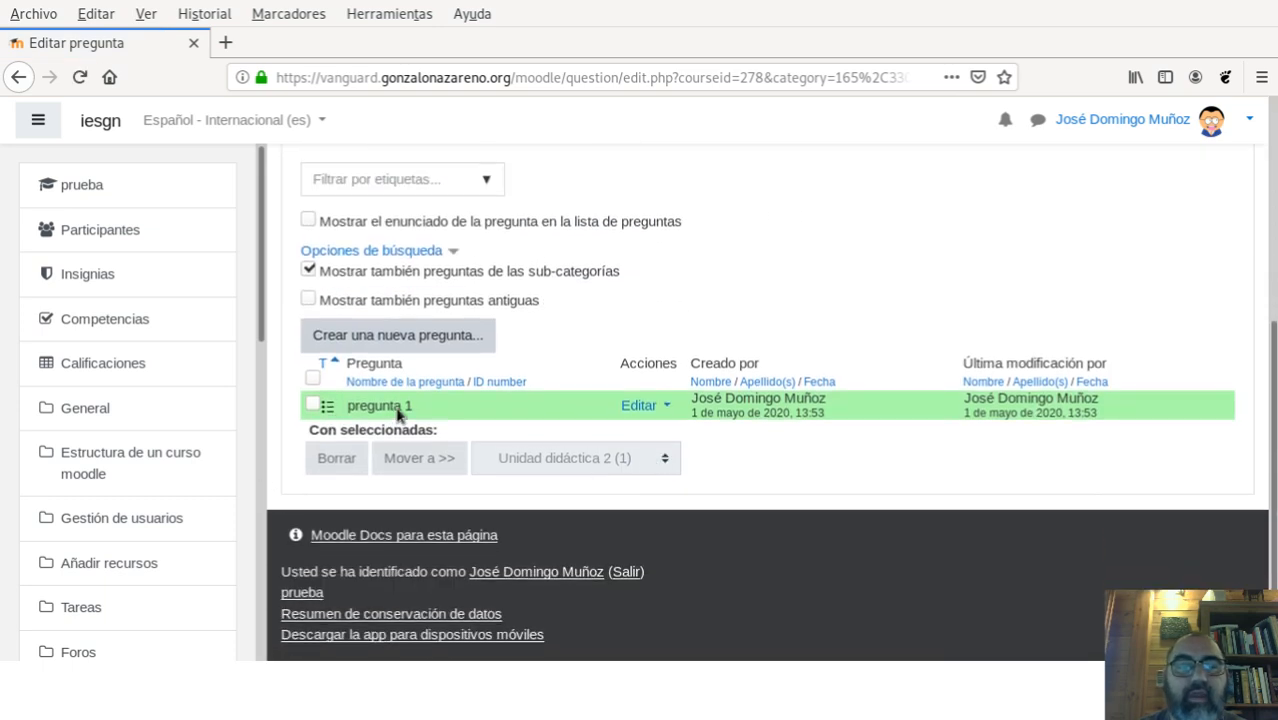
# Preview "pregunta 1" from the question bank and close the preview
pyautogui.click(666, 405)
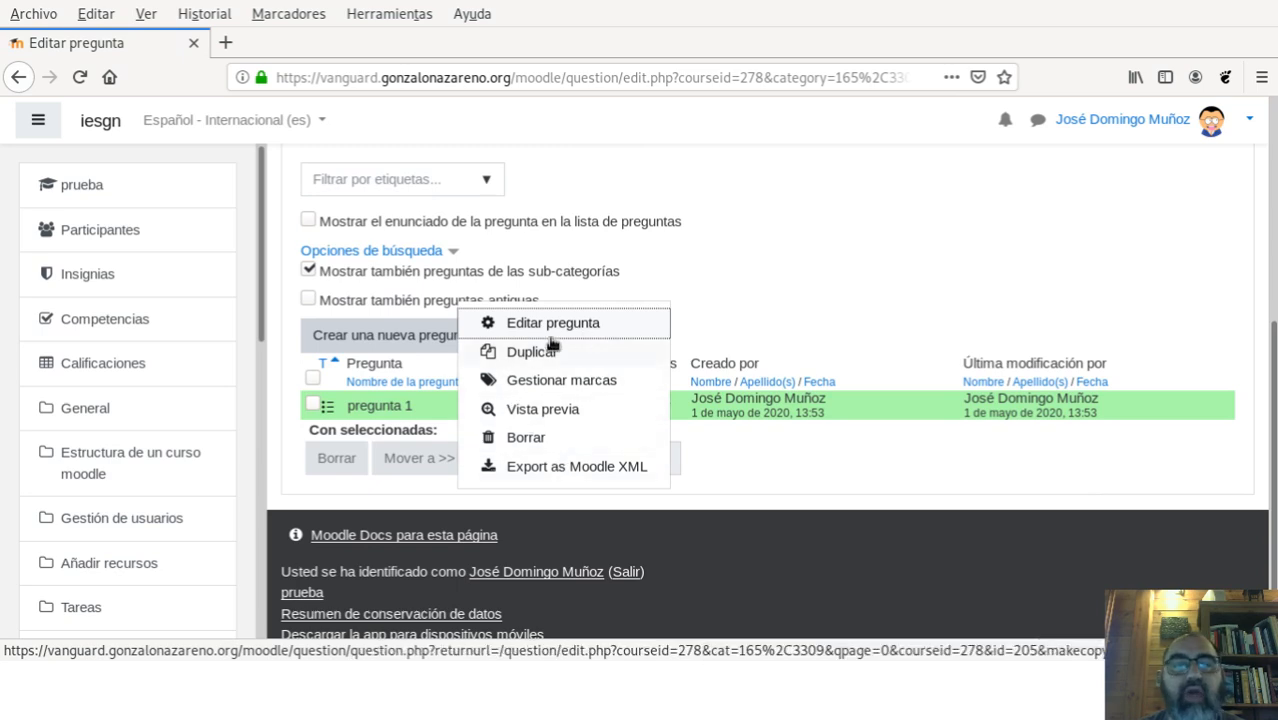
pyautogui.click(567, 412)
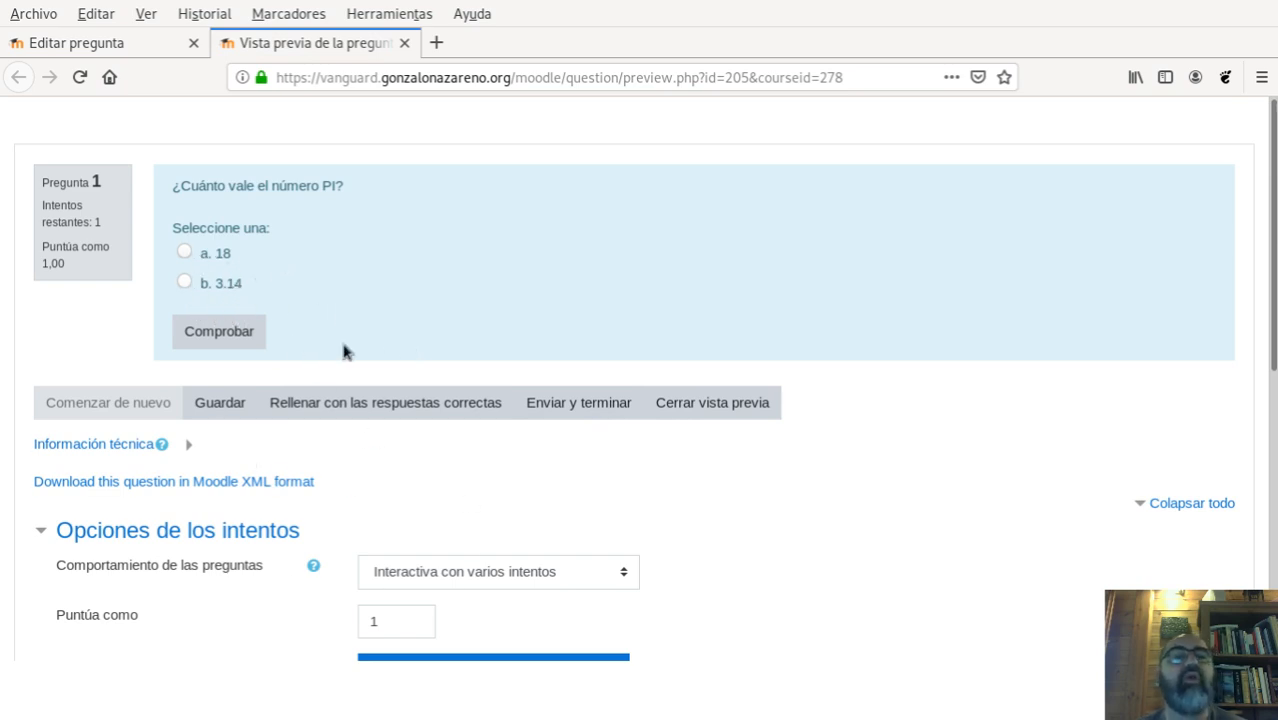
pyautogui.click(405, 44)
# Add a short-answer question (Respuesta corta) to the question bank and name it "Pregunta 2"
pyautogui.click(436, 340)
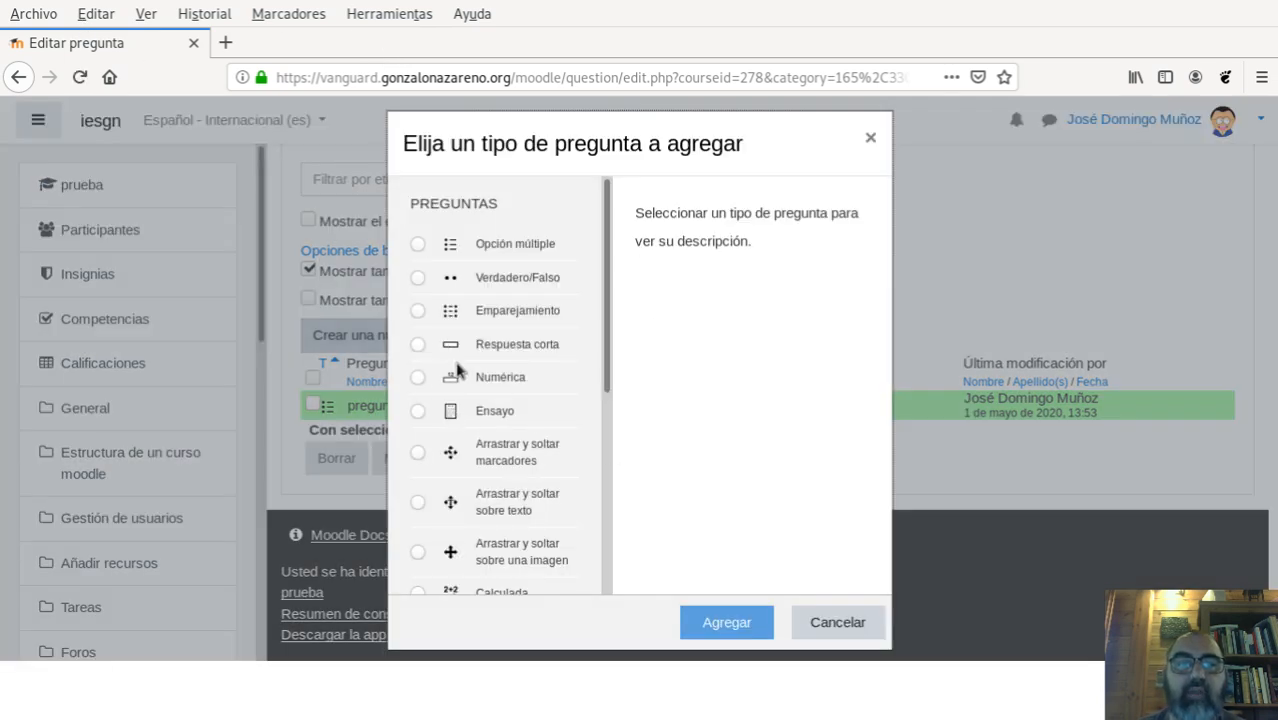
pyautogui.click(417, 346)
pyautogui.click(740, 630)
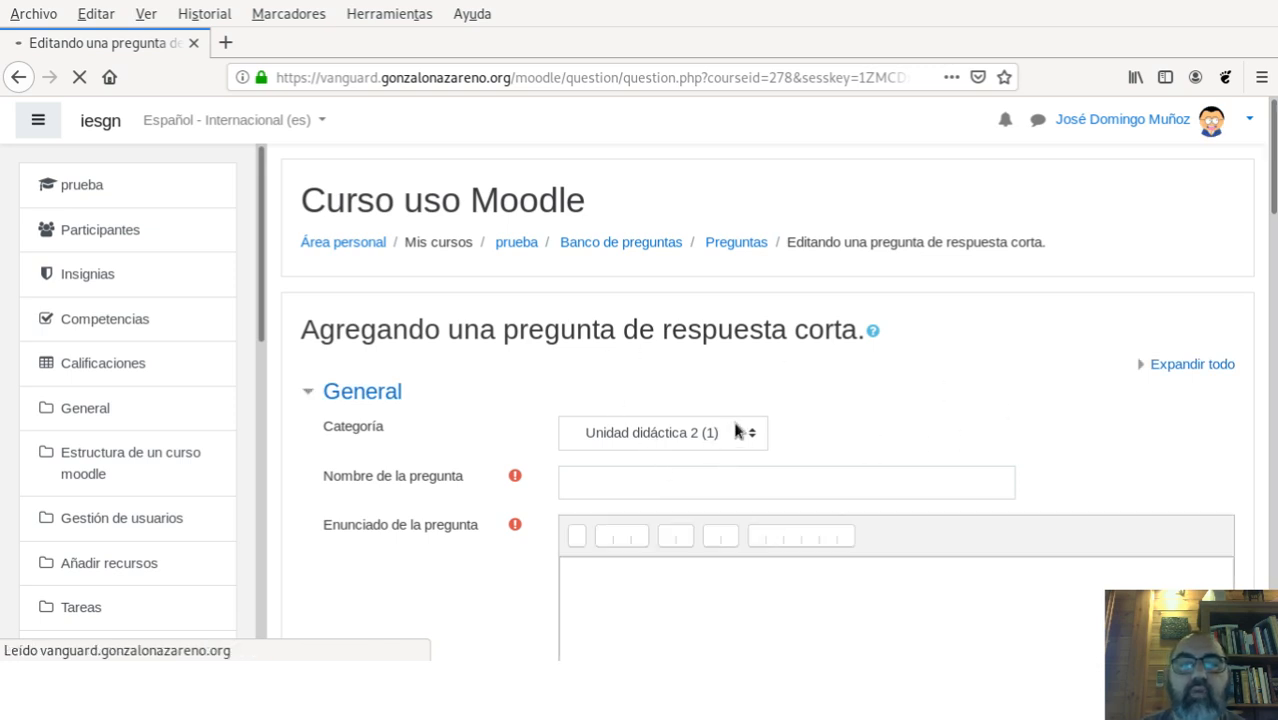
pyautogui.scroll(-2, 665, 445)
pyautogui.click(603, 370)
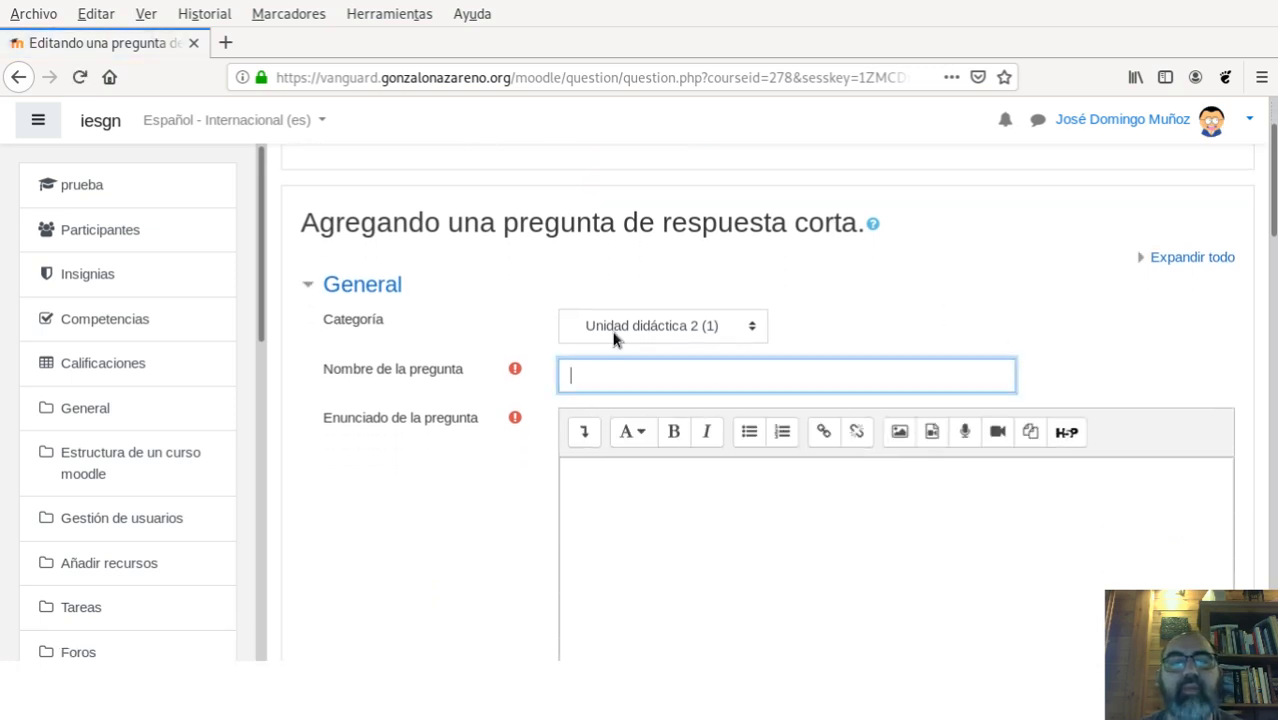
pyautogui.write('Pregunta 2')
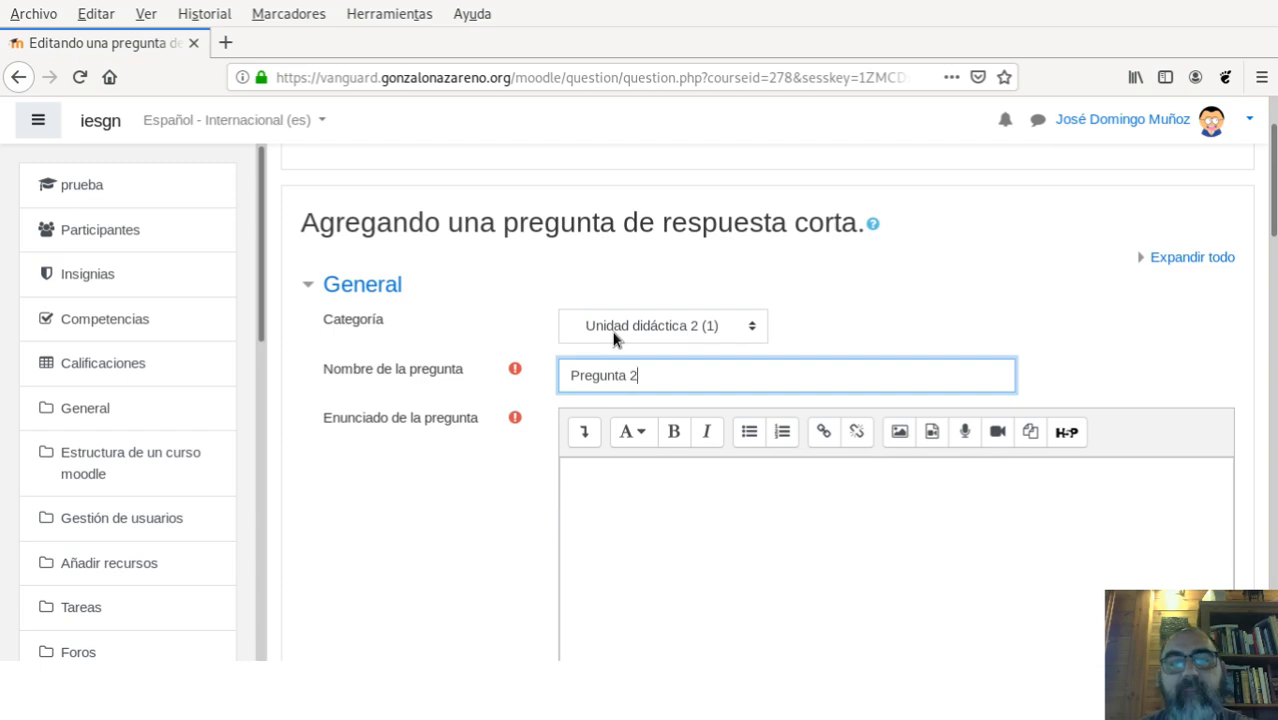
# Enter "¿Cómo se llama tu lenguaje de programación favorito?" as the question text
pyautogui.scroll(-5, 639, 519)
pyautogui.click(665, 306)
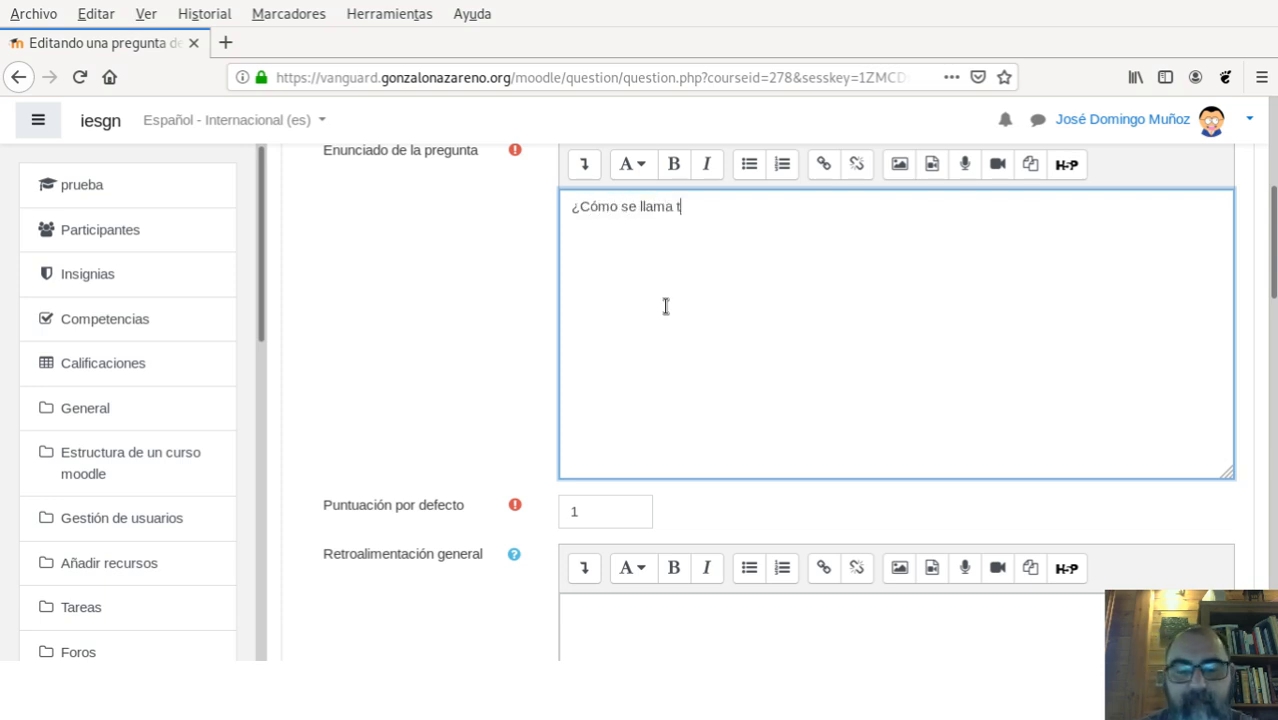
pyautogui.write('¿Cómo se llama tu lenguaje de pro')
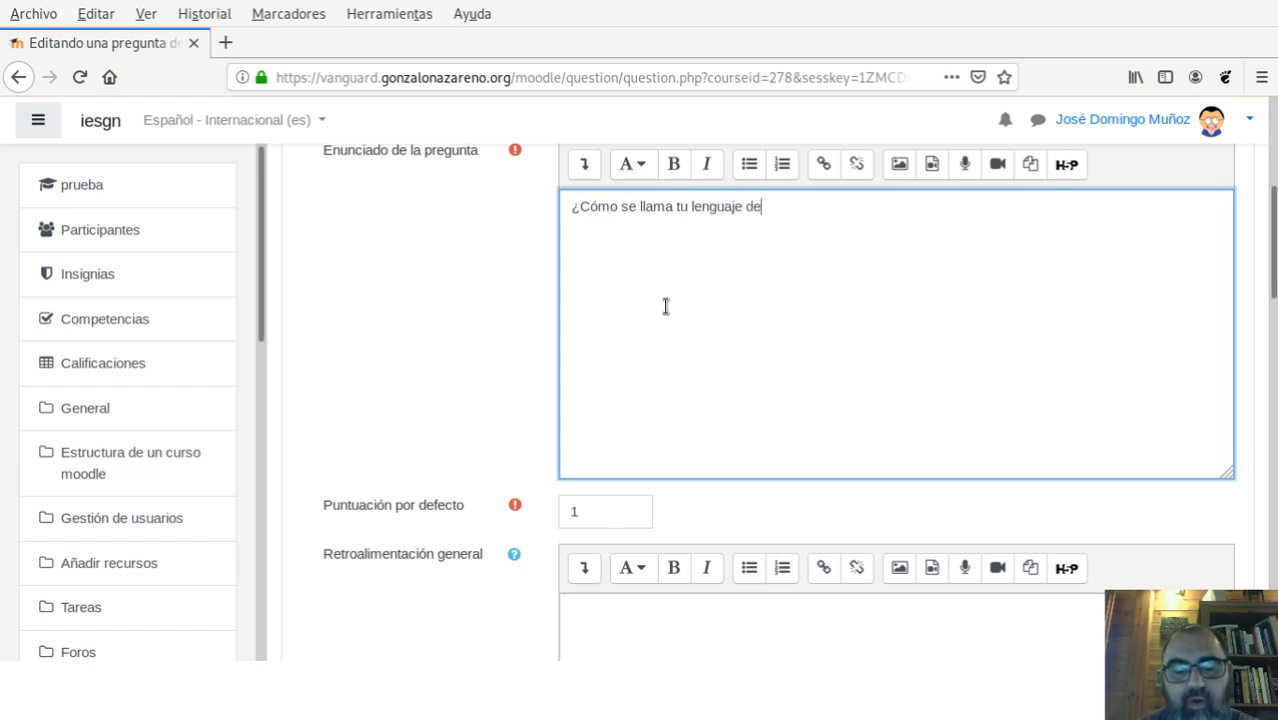
pyautogui.write('gramaci')
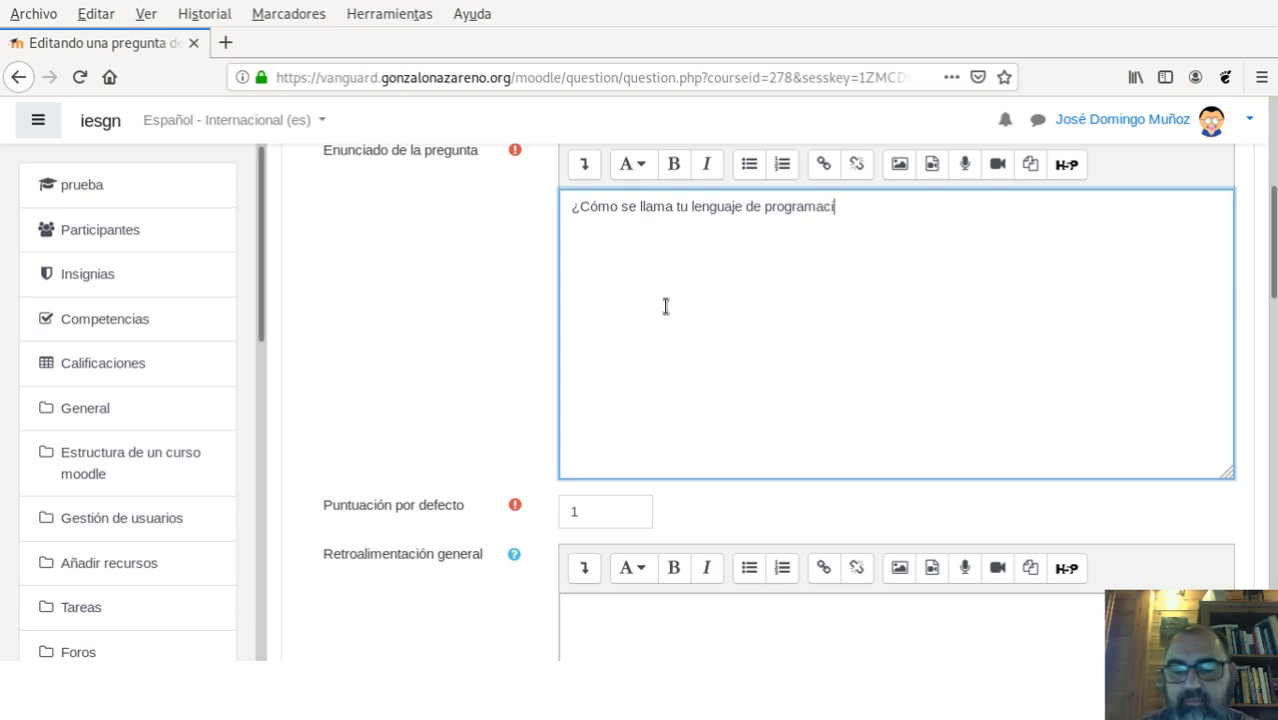
pyautogui.write('ón favorito?')
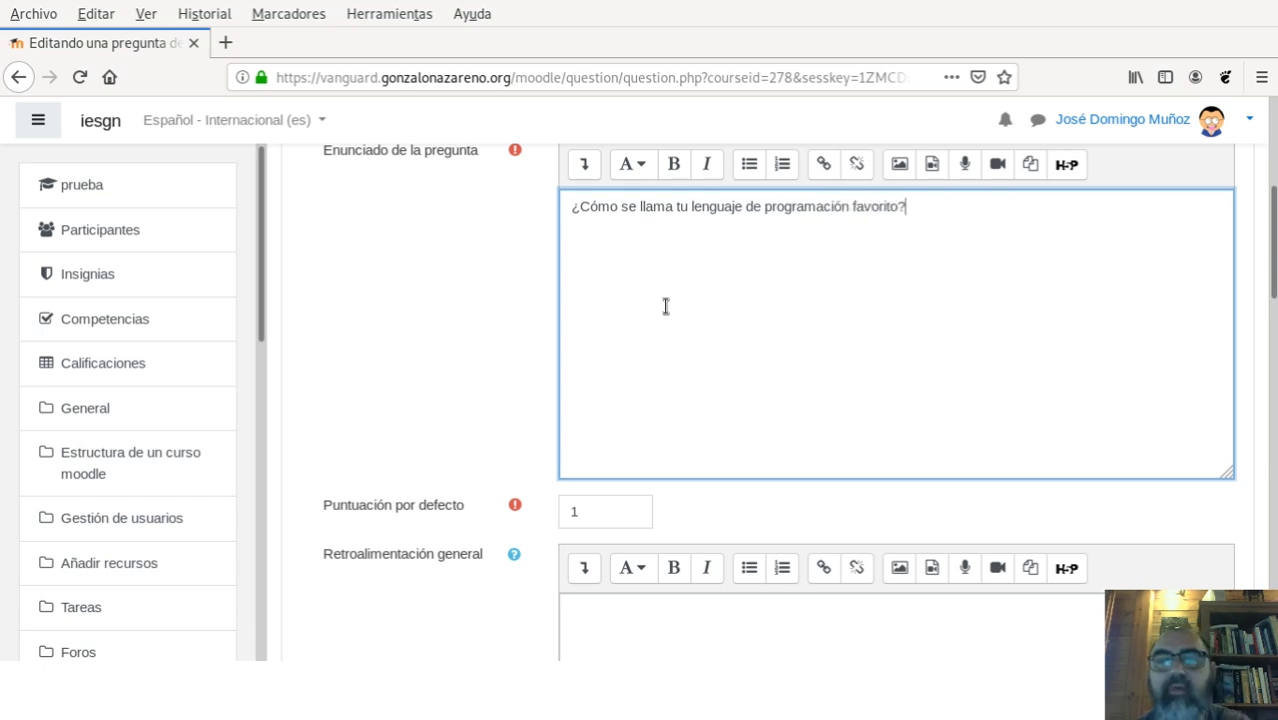
# Enter "java" as Respuesta 1 with a grade of 100%, leaving the default mark and general feedback unchanged
pyautogui.scroll(-5, 690, 368)
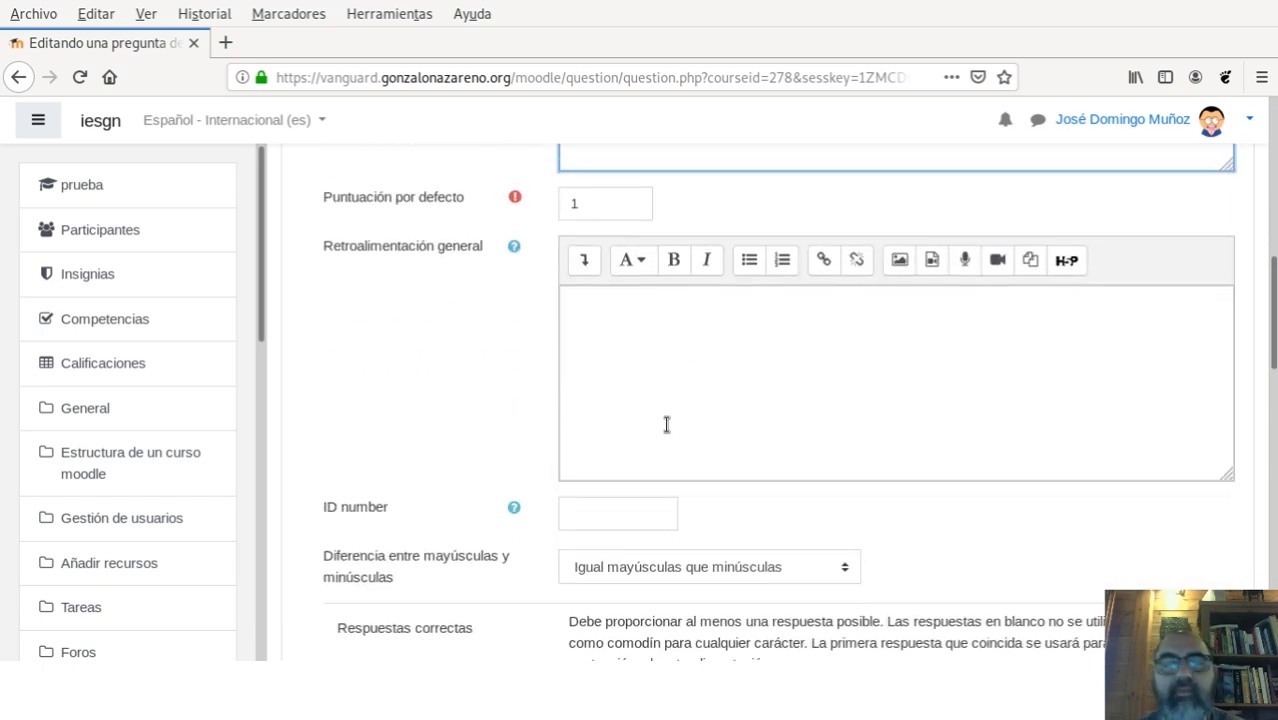
pyautogui.click(579, 190)
pyautogui.click(712, 350)
pyautogui.scroll(-7, 668, 287)
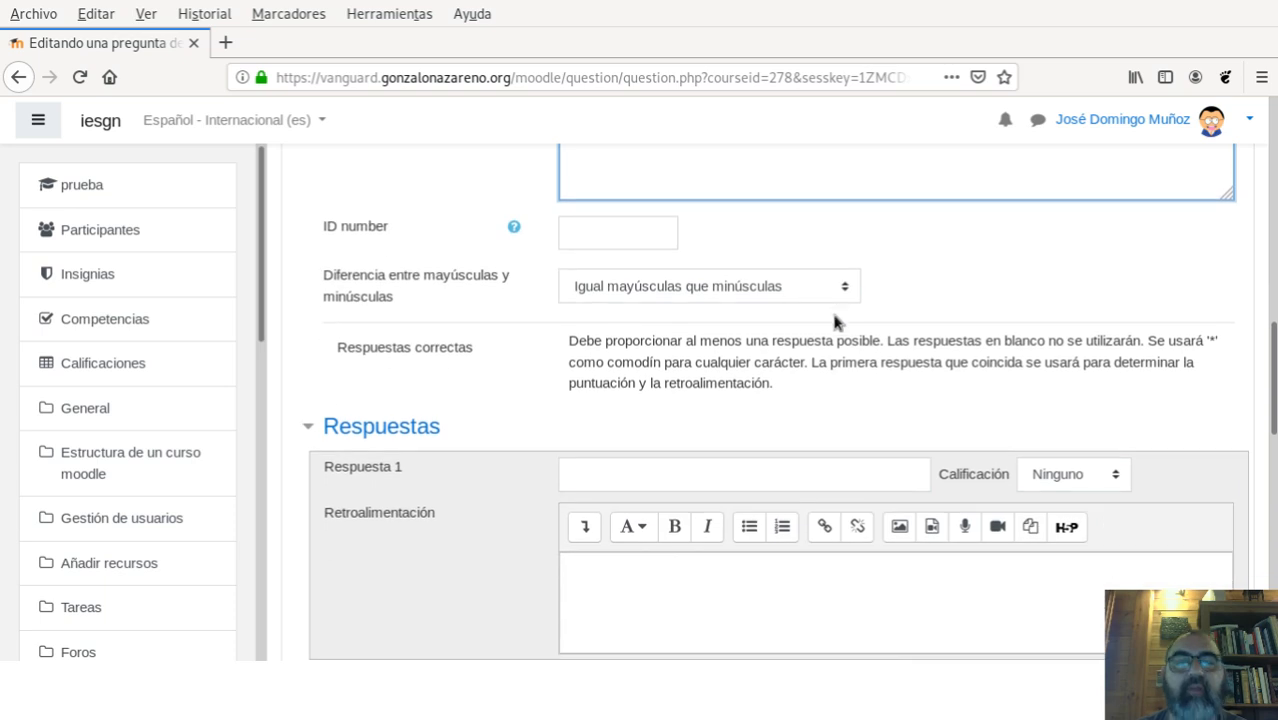
pyautogui.click(616, 318)
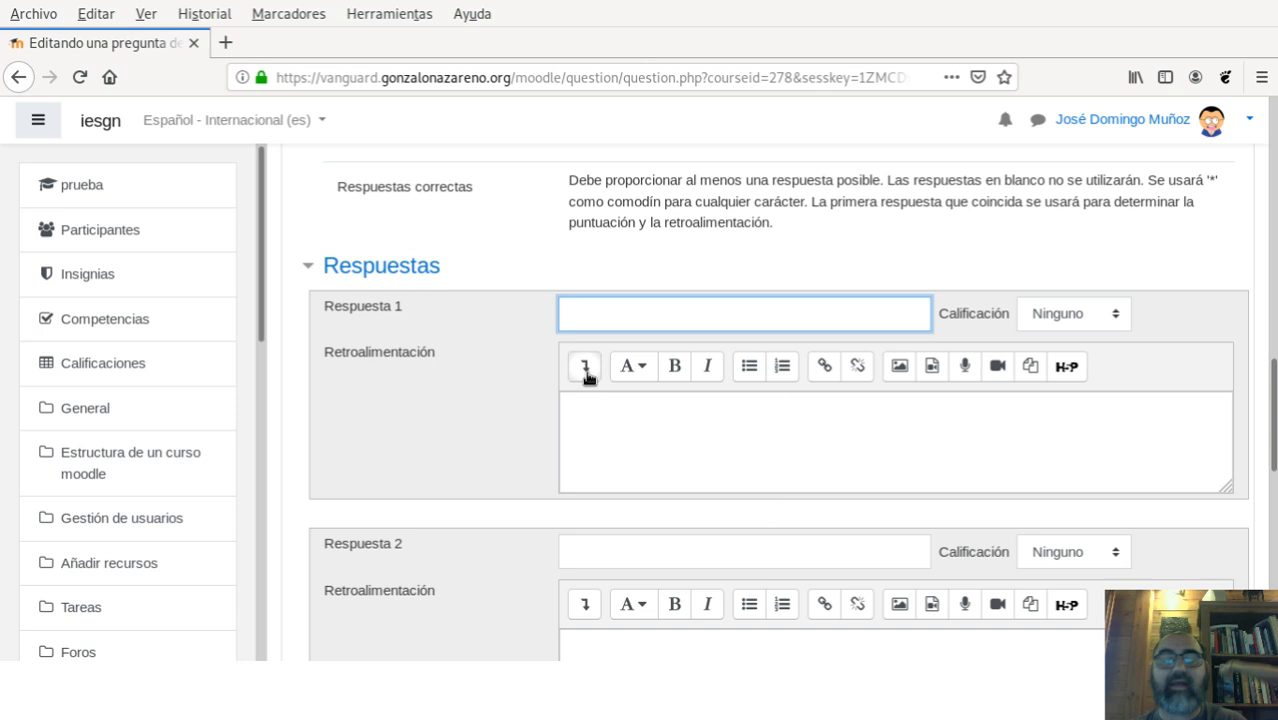
pyautogui.scroll(-2, 578, 381)
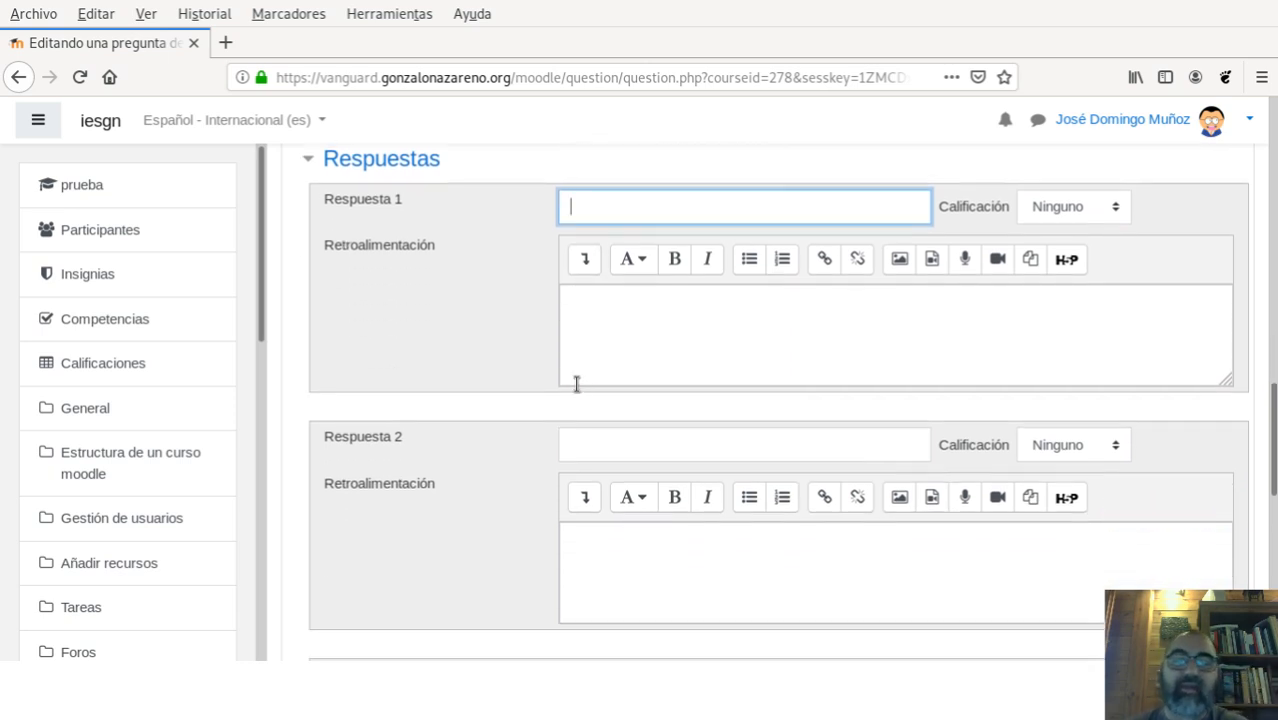
pyautogui.click(1116, 206)
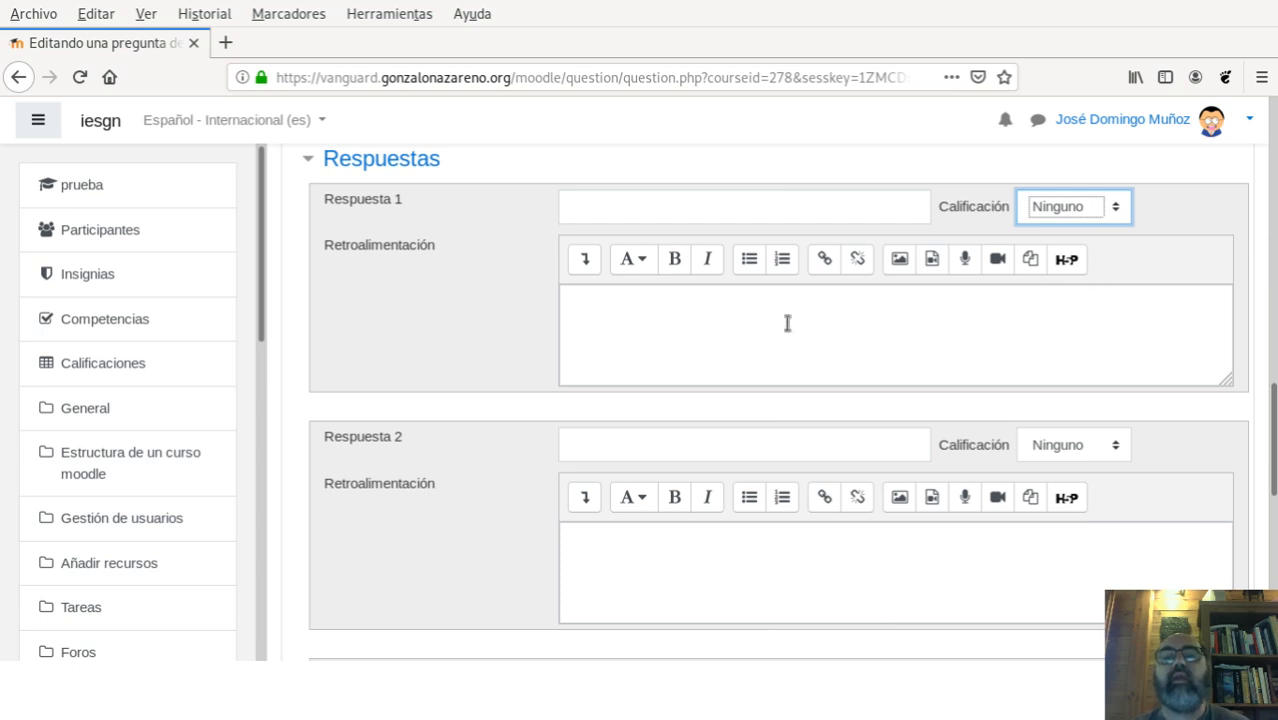
pyautogui.click(711, 212)
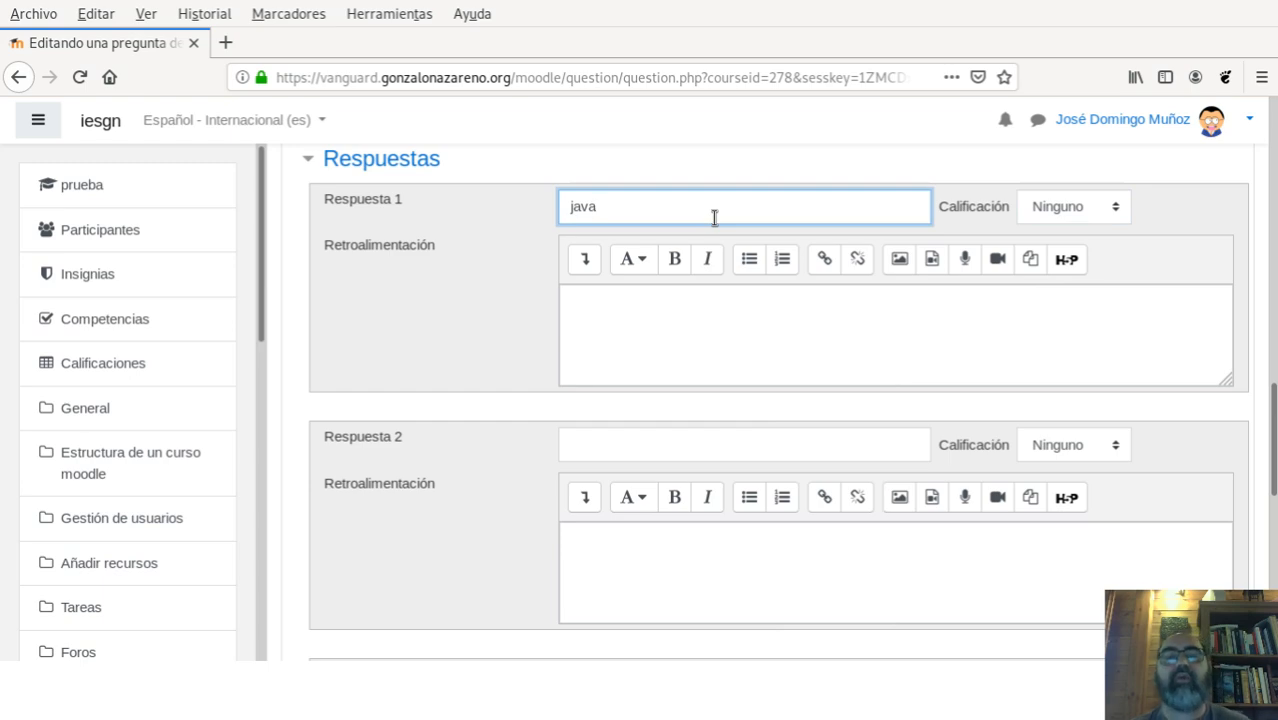
pyautogui.click(1123, 207)
pyautogui.click(1066, 258)
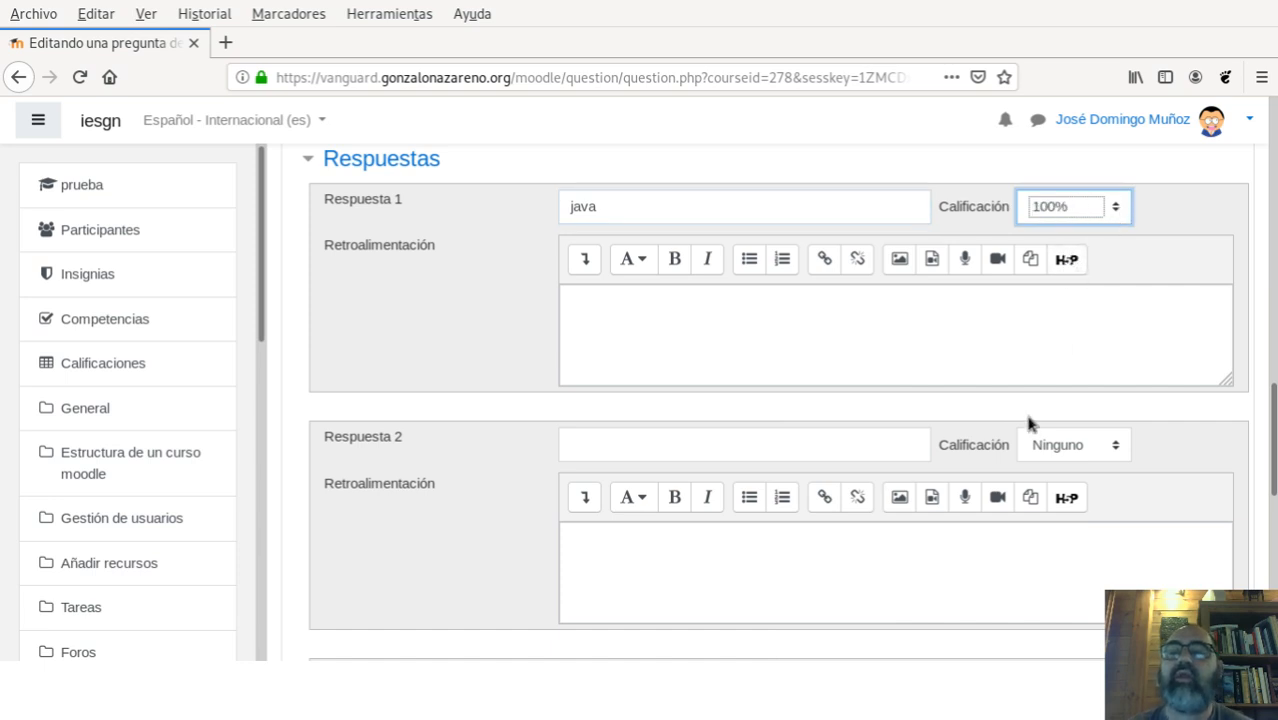
# Enter "python" as Respuesta 2 with a grade of 50%
pyautogui.click(679, 439)
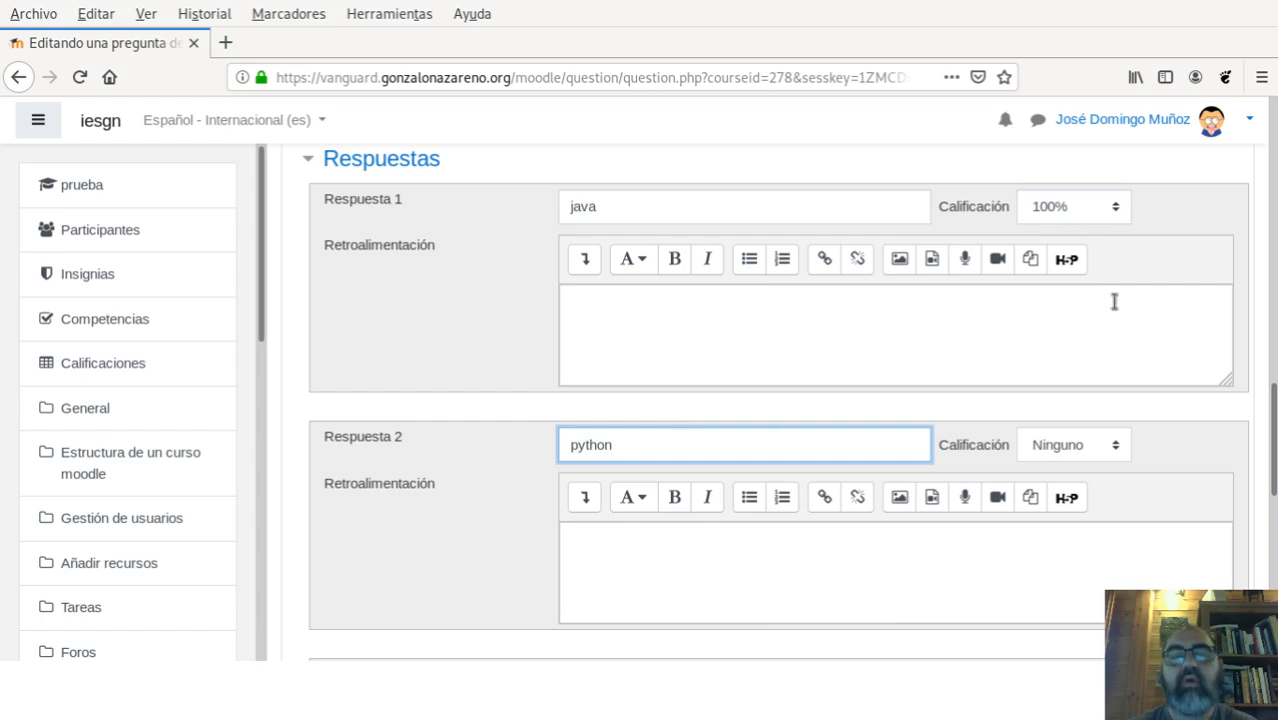
pyautogui.press('Tab')
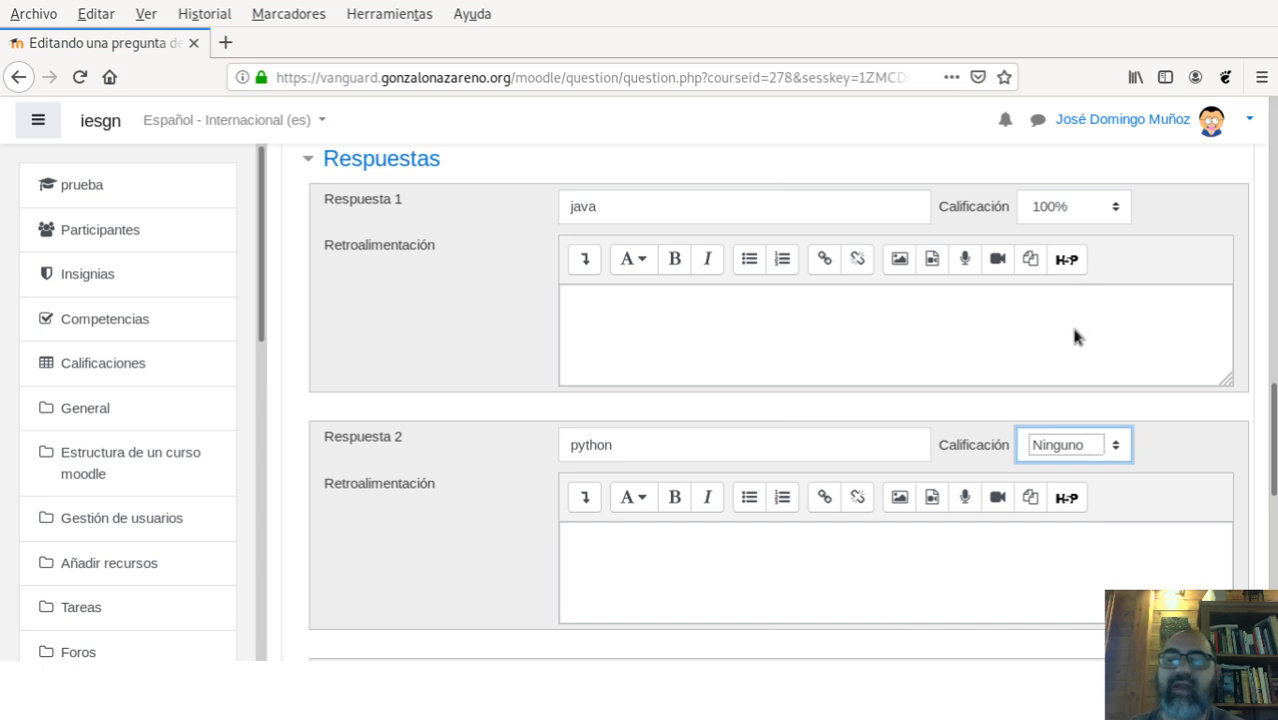
pyautogui.press('5')
# Examine the Múltiples intentos settings, including the help on the penalty for each incorrect attempt and the fields Pista 1 and Pista 2
pyautogui.scroll(-3, 738, 347)
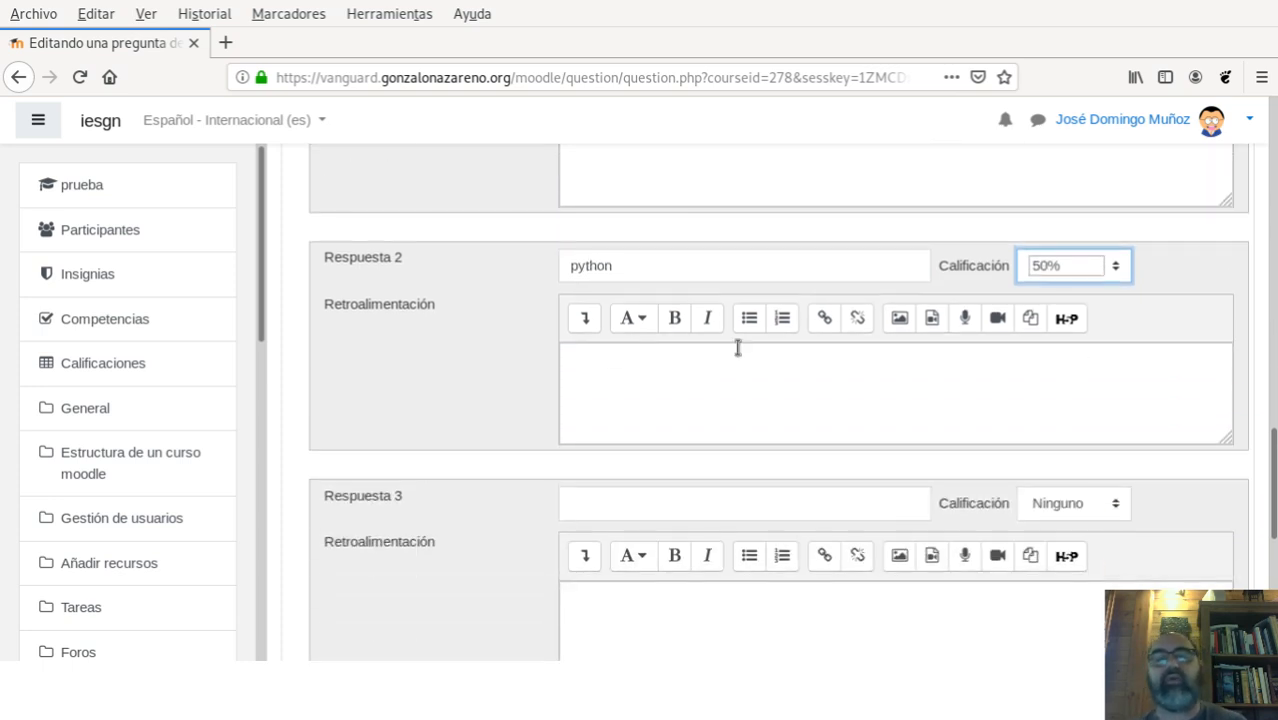
pyautogui.scroll(-9, 738, 347)
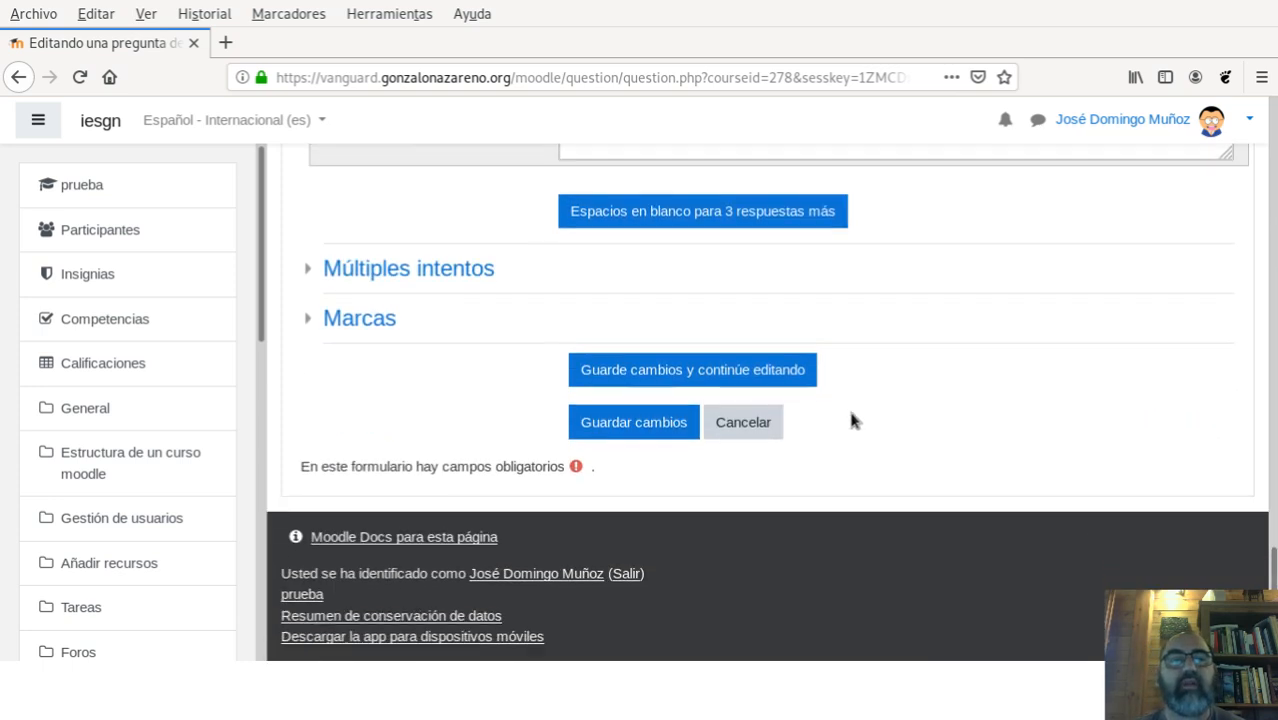
pyautogui.click(303, 268)
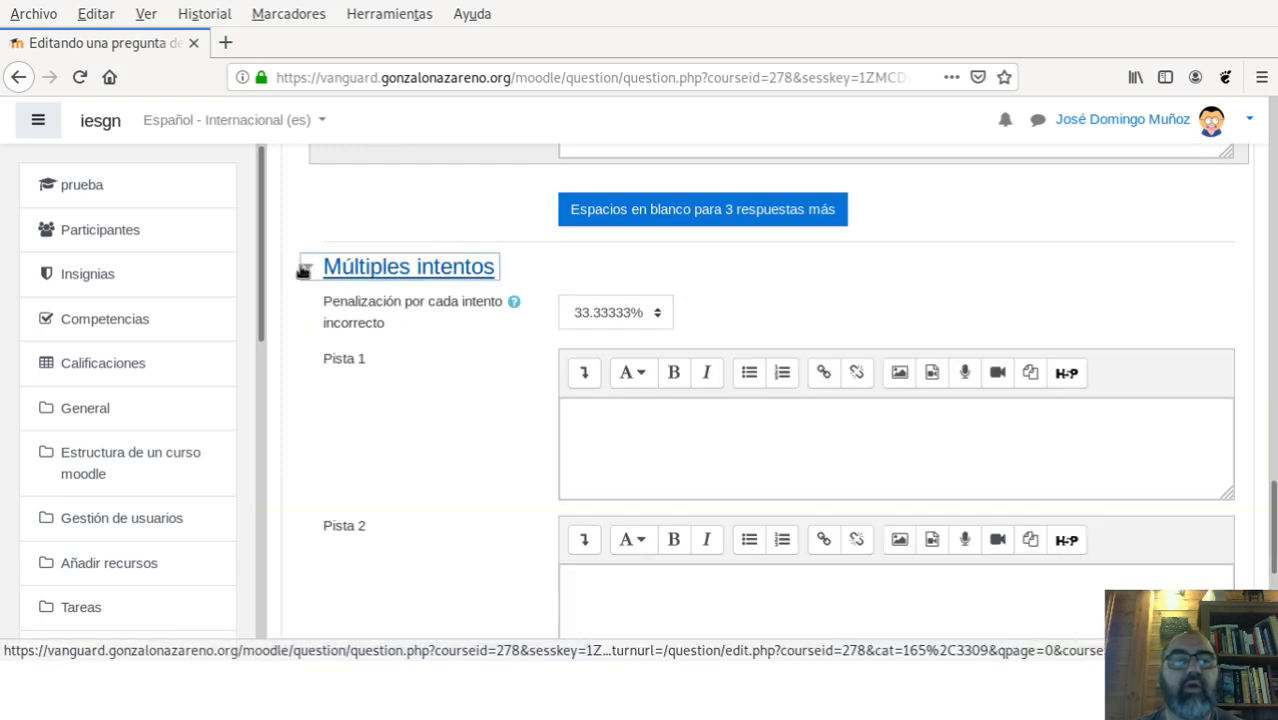
pyautogui.scroll(-1, 557, 333)
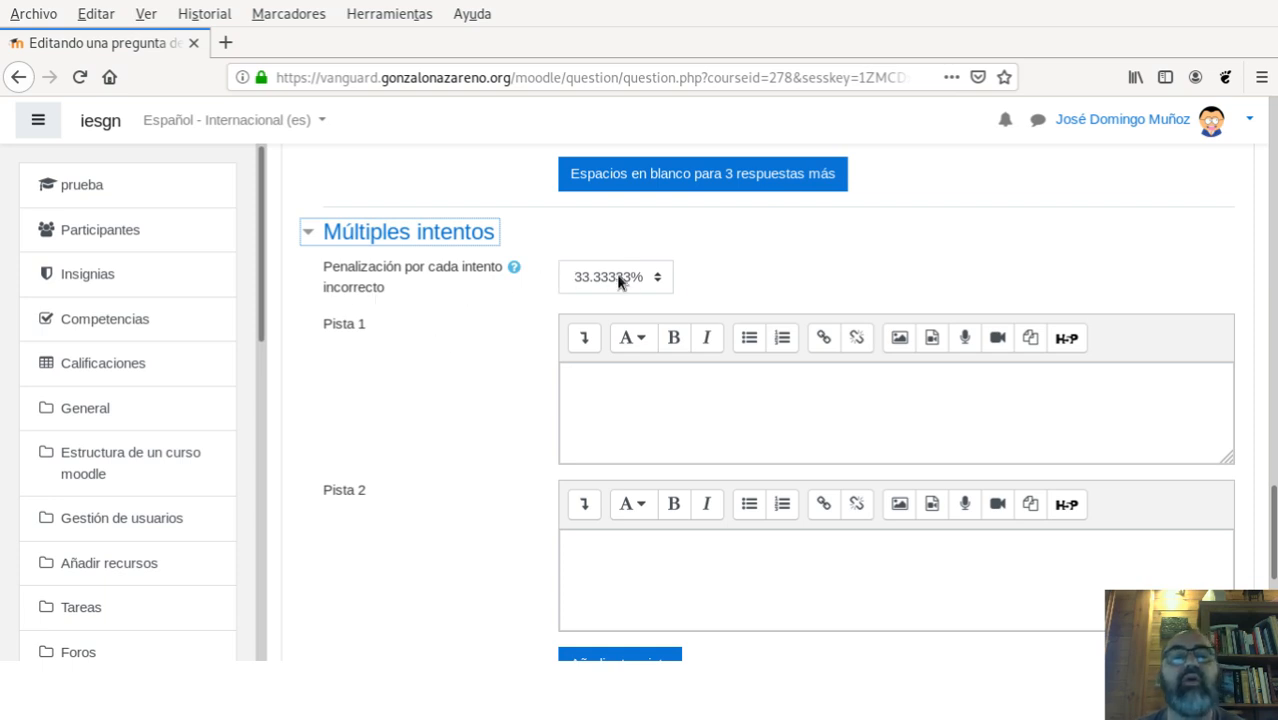
pyautogui.click(514, 268)
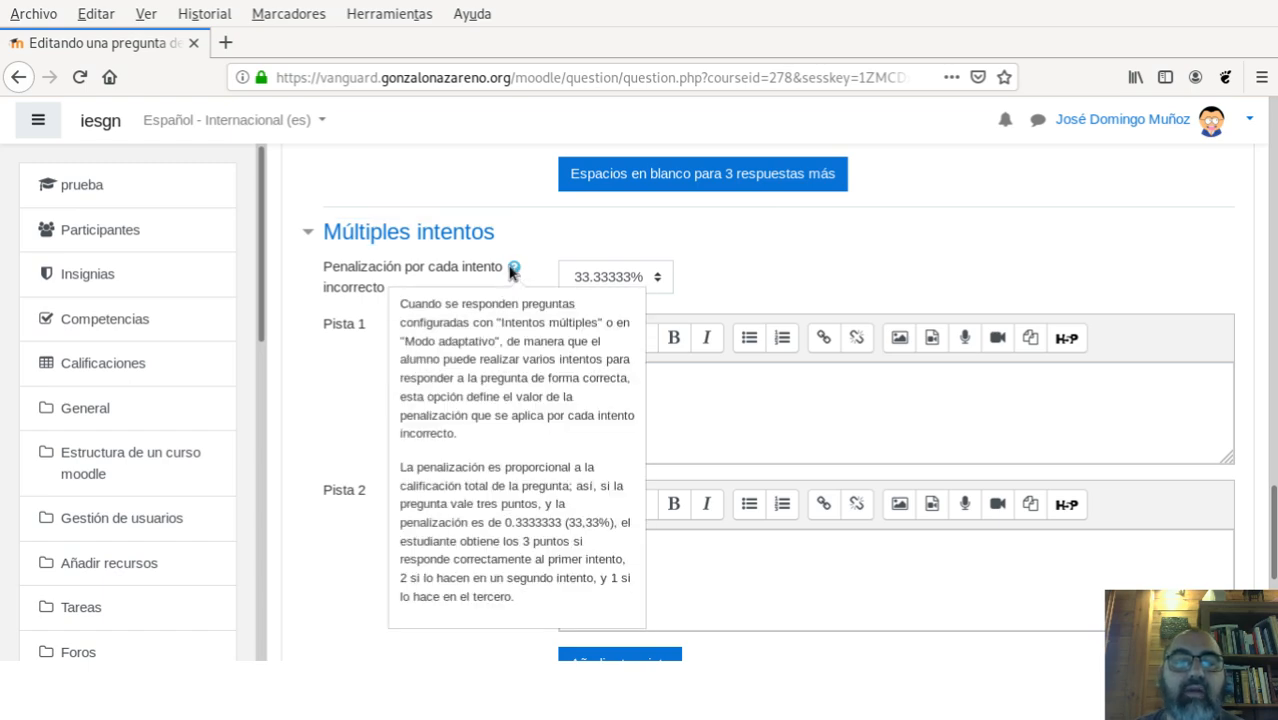
pyautogui.click(910, 283)
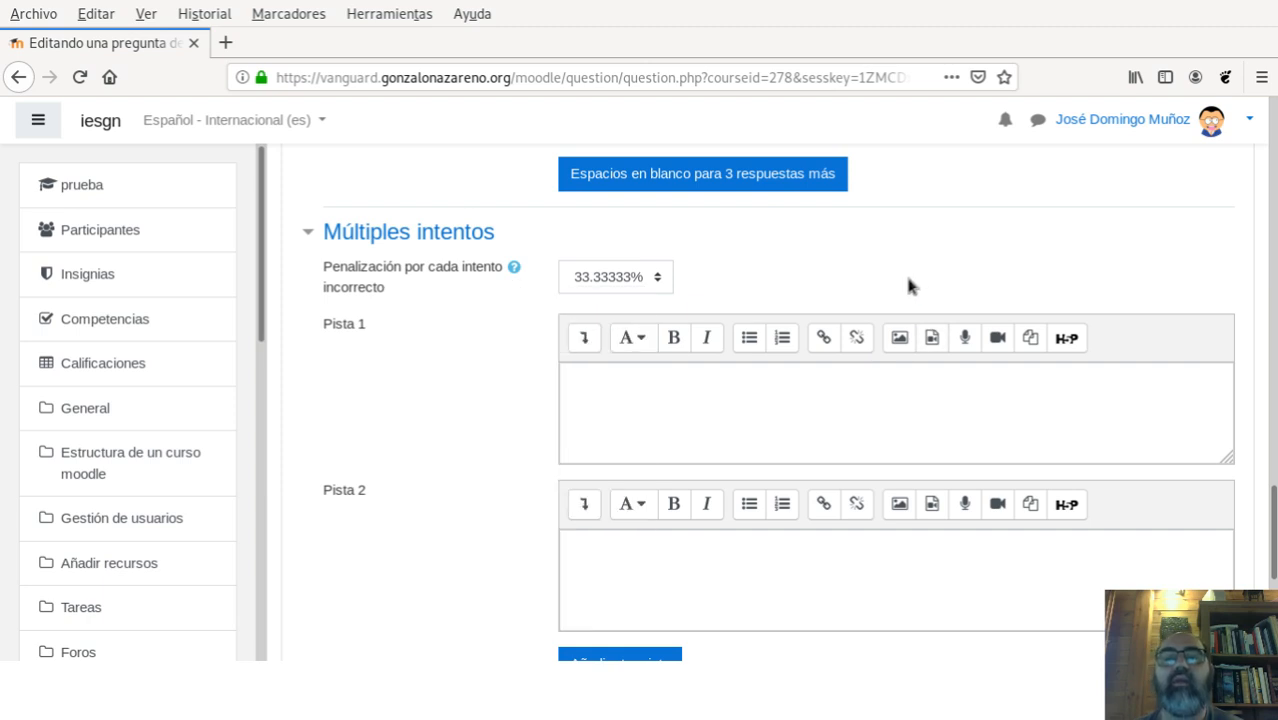
pyautogui.click(659, 374)
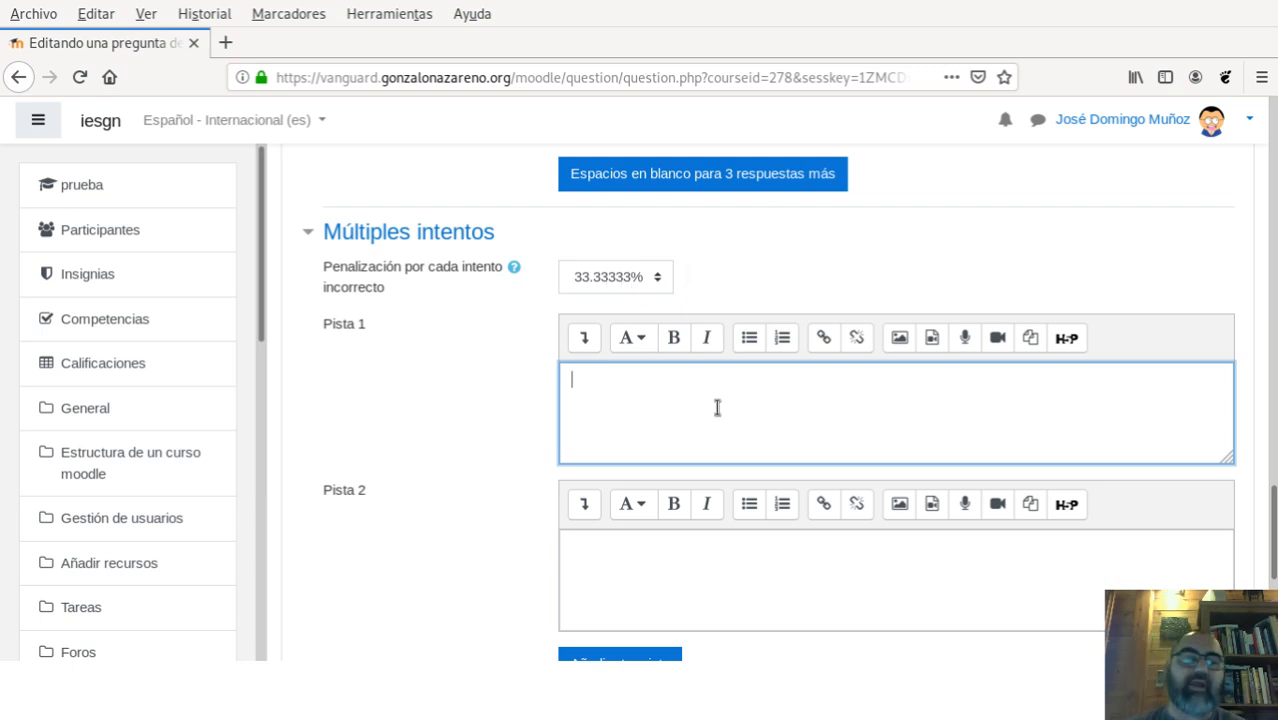
pyautogui.scroll(-1, 641, 565)
pyautogui.click(641, 565)
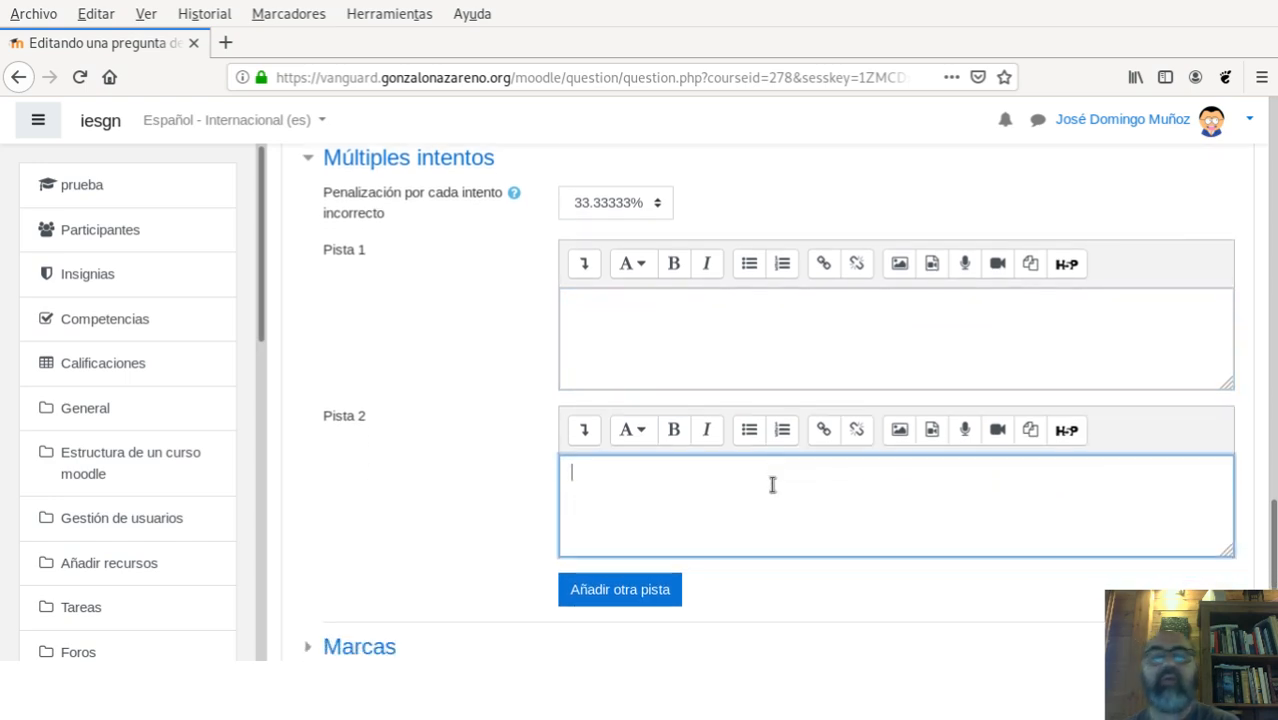
# Save the short-answer question with both hints empty and check the question list
pyautogui.scroll(-5, 770, 485)
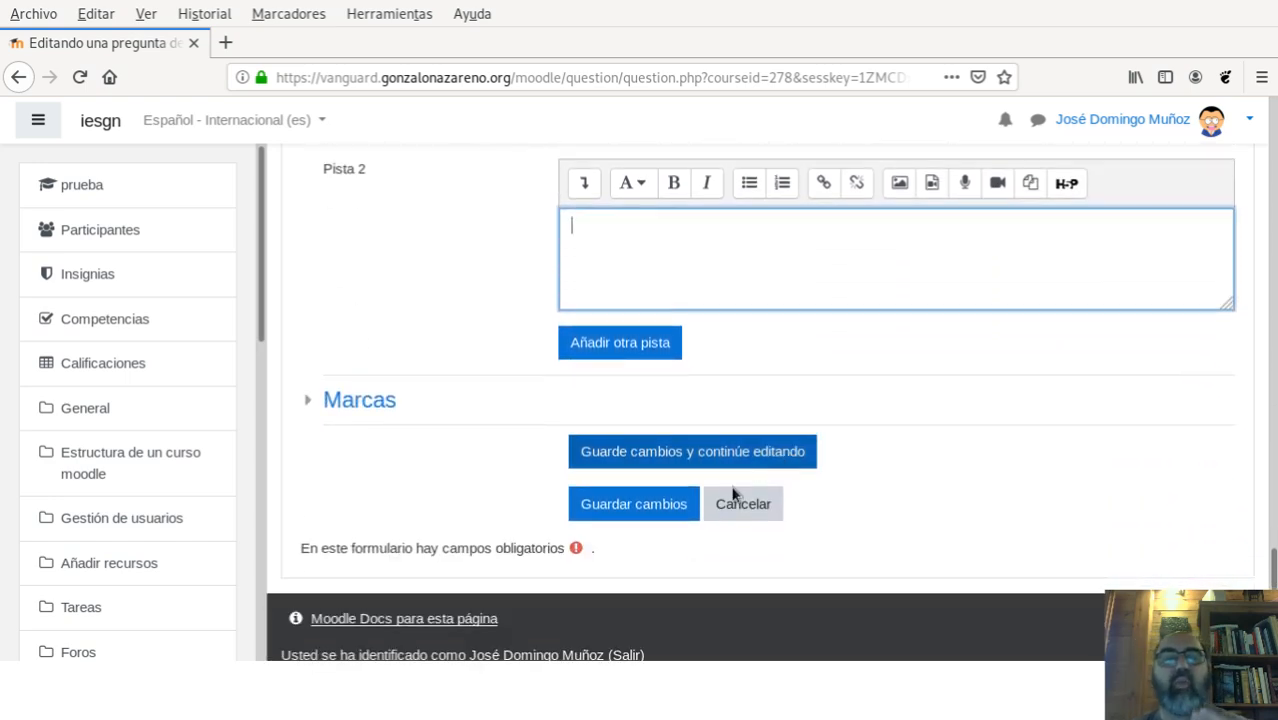
pyautogui.click(674, 501)
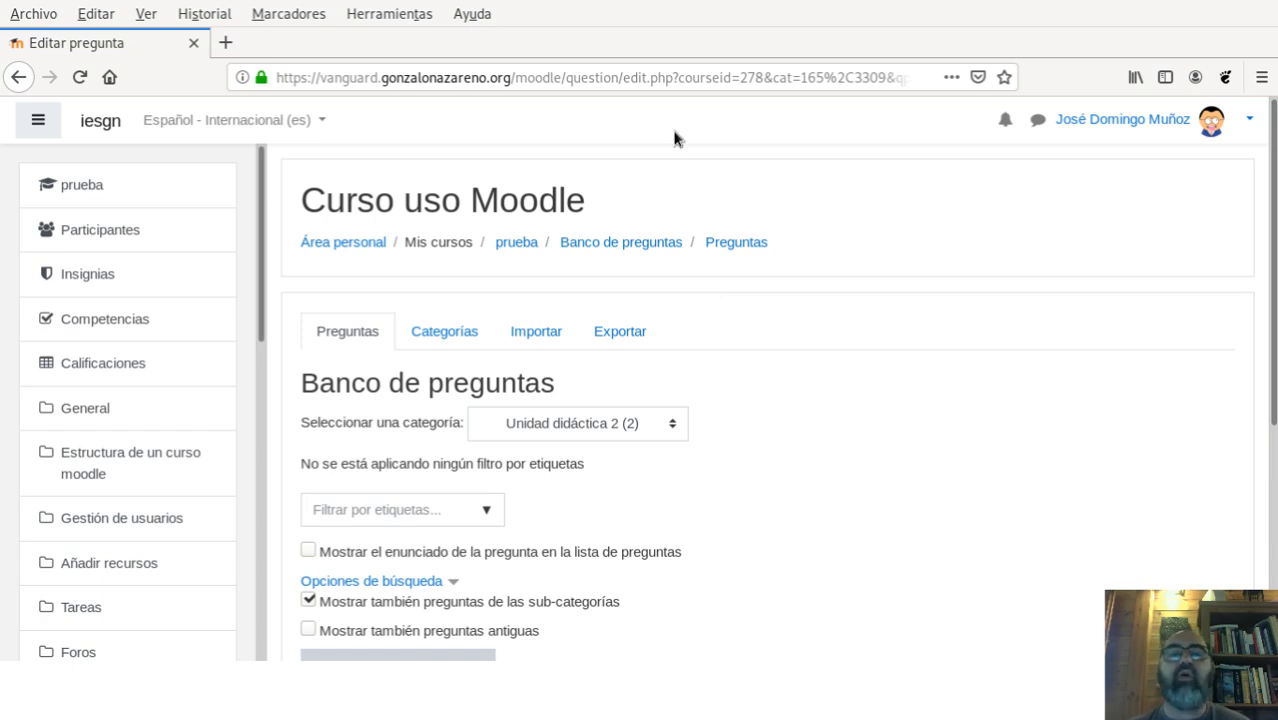
pyautogui.scroll(-6, 819, 408)
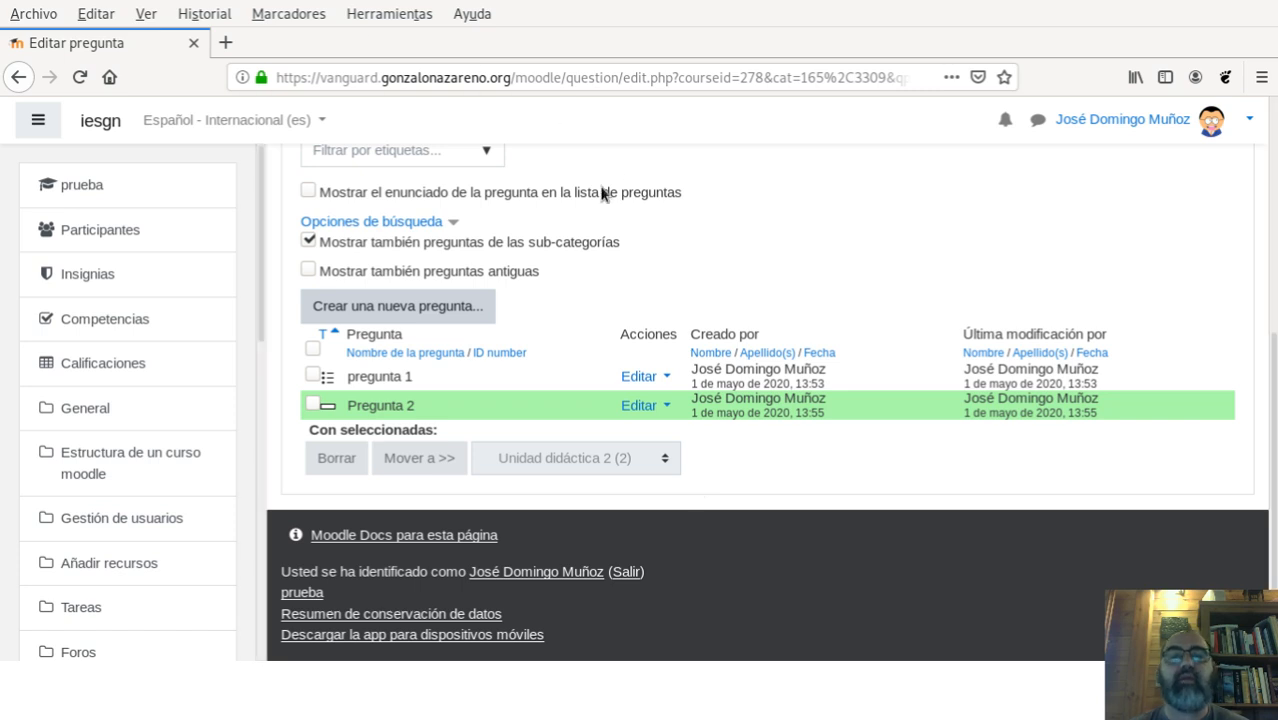